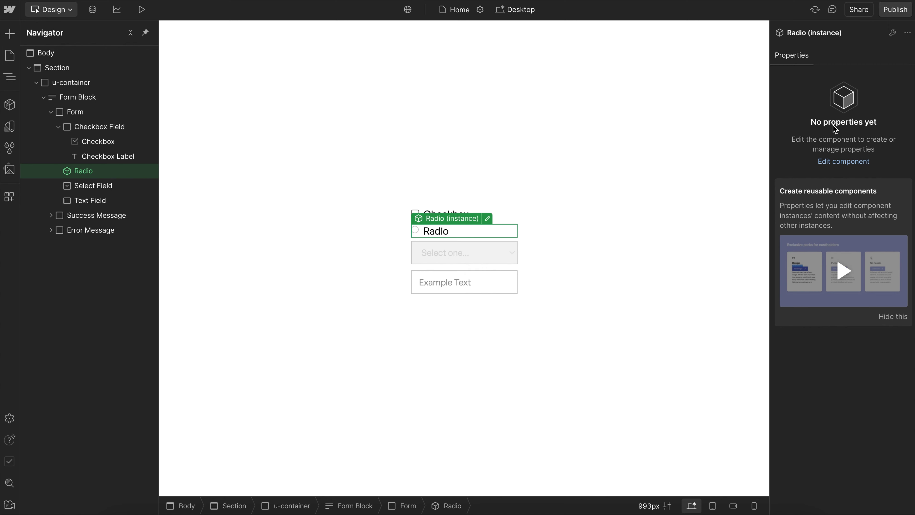
- Set the style of the checkbox inside the Checkbox Field to Custom
left_click(533, 212)
left_click(417, 214)
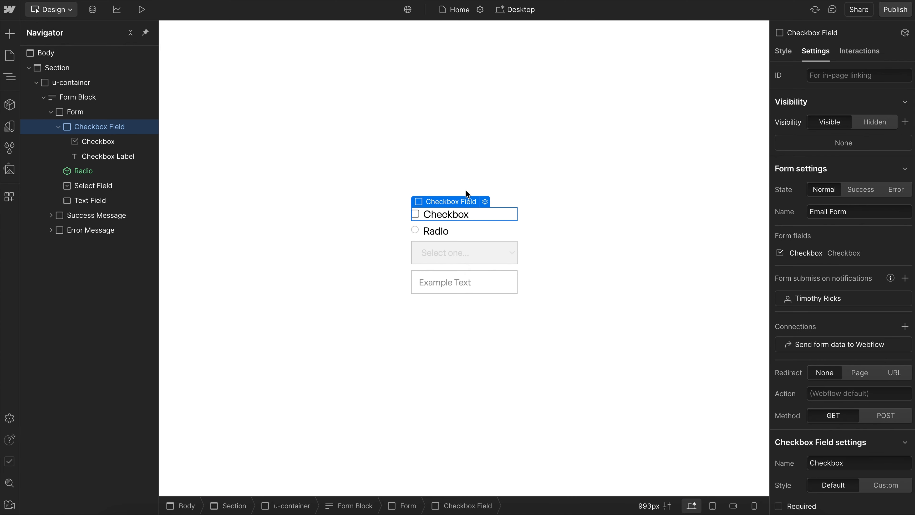
left_click(416, 214)
left_click(468, 204)
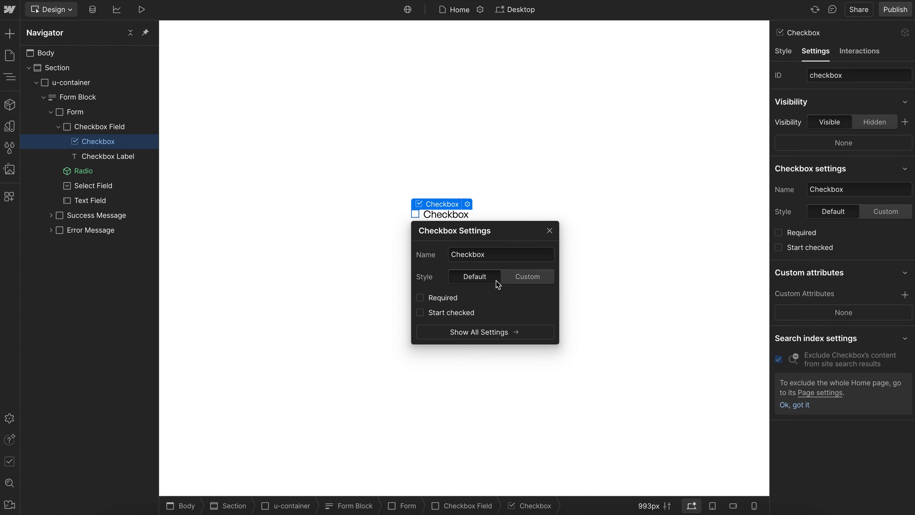
left_click(520, 280)
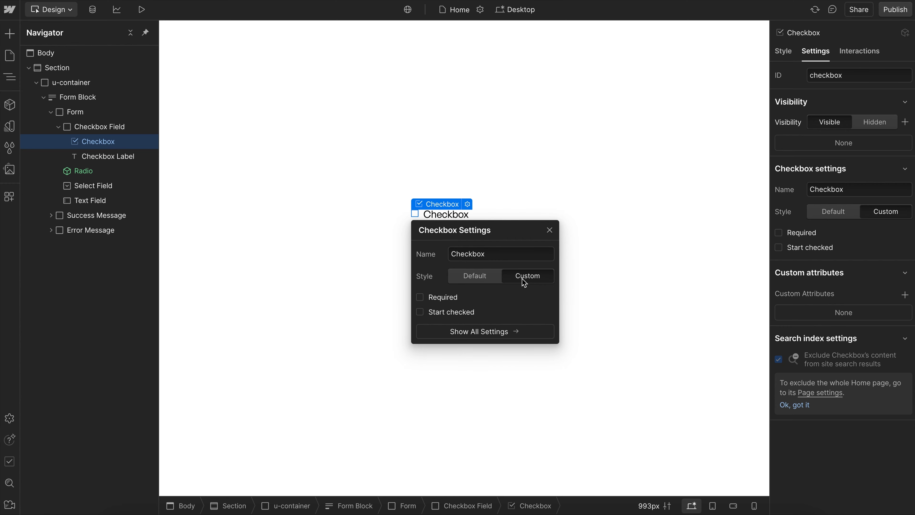
- Switch to the published Custom Radio Button page and disable the inline opacity and position styles on the native checkbox input
mouse_move(38, 90)
left_click(41, 108)
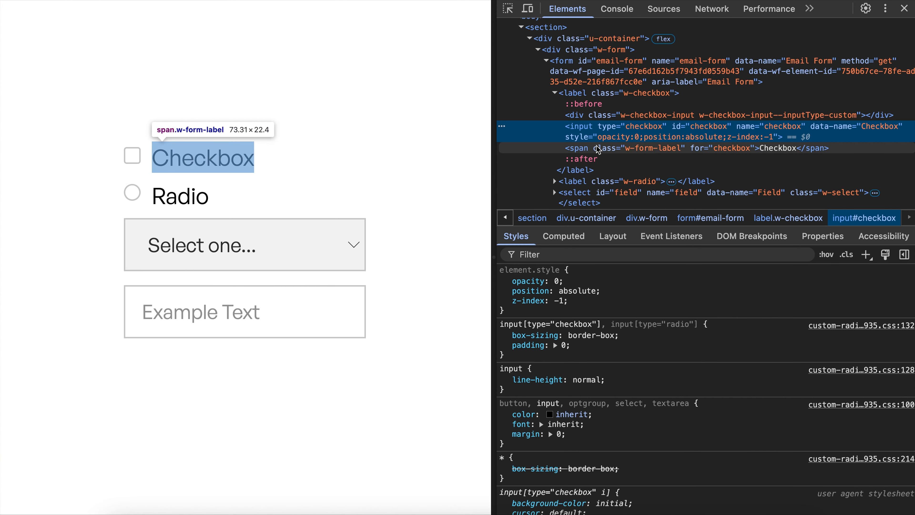
left_click(504, 281)
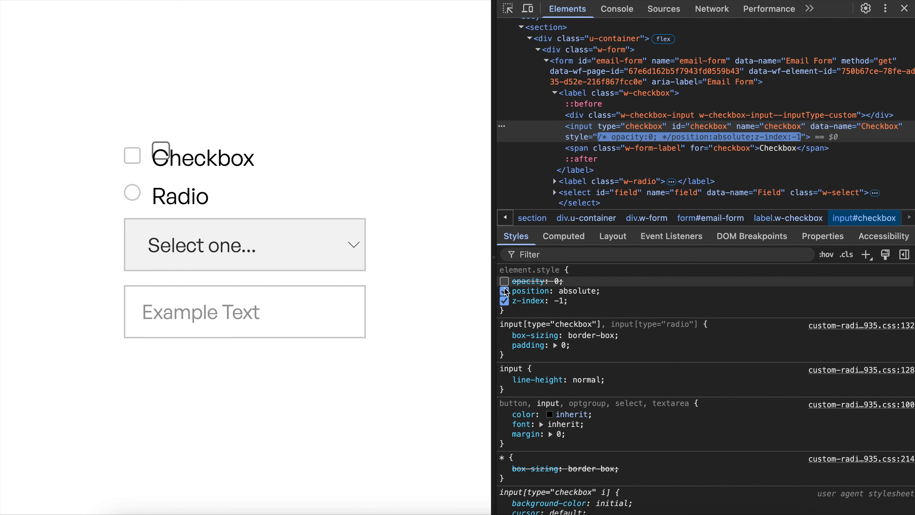
left_click(504, 291)
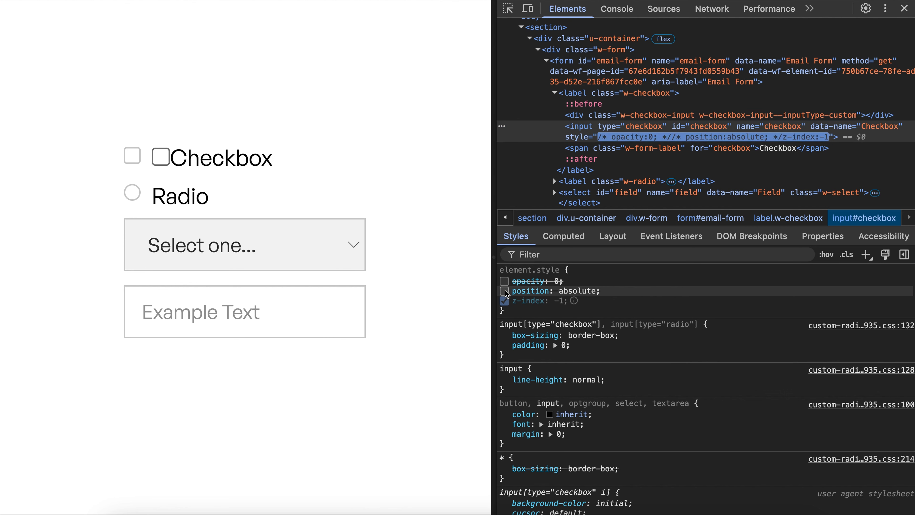
- Inspect the custom w-checkbox-input div and tick the checkbox on the page to compare it with the native input
left_click(637, 117)
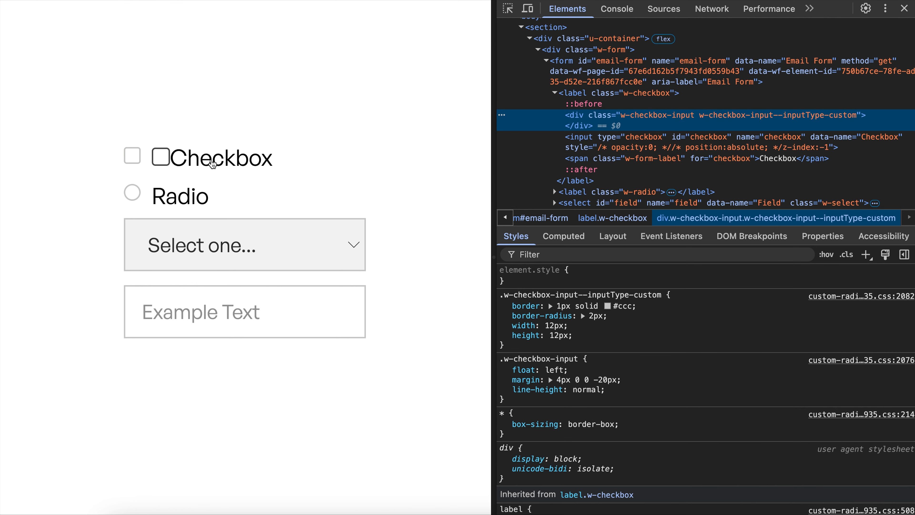
left_click(213, 164)
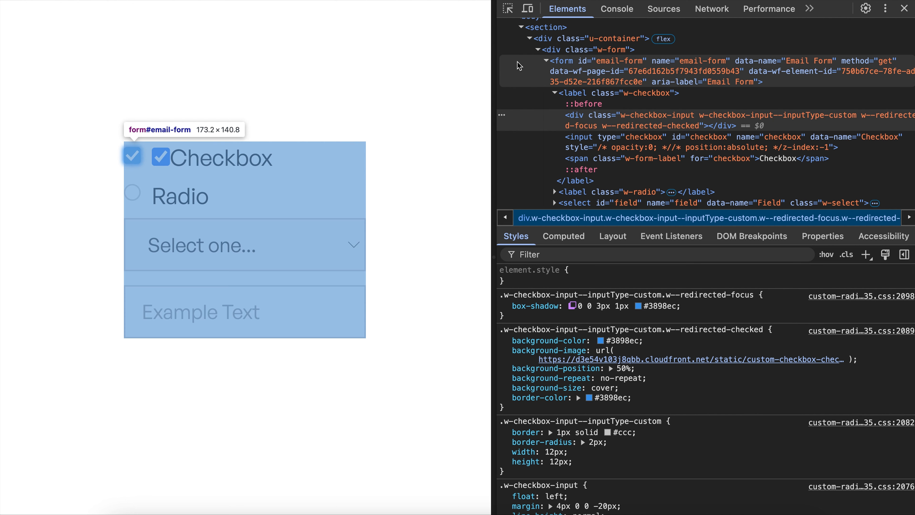
- Disable JavaScript for the published page and reload it
left_click(621, 15)
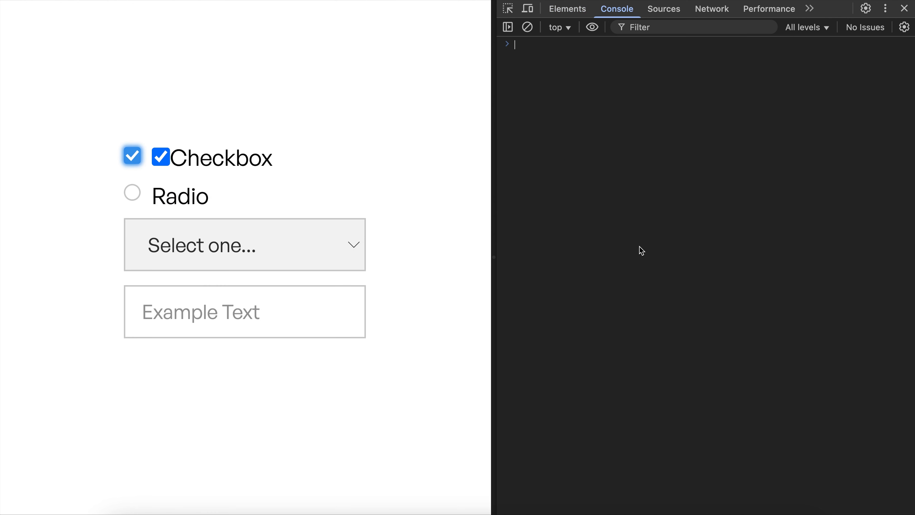
key("super+shift+p")
type("dis")
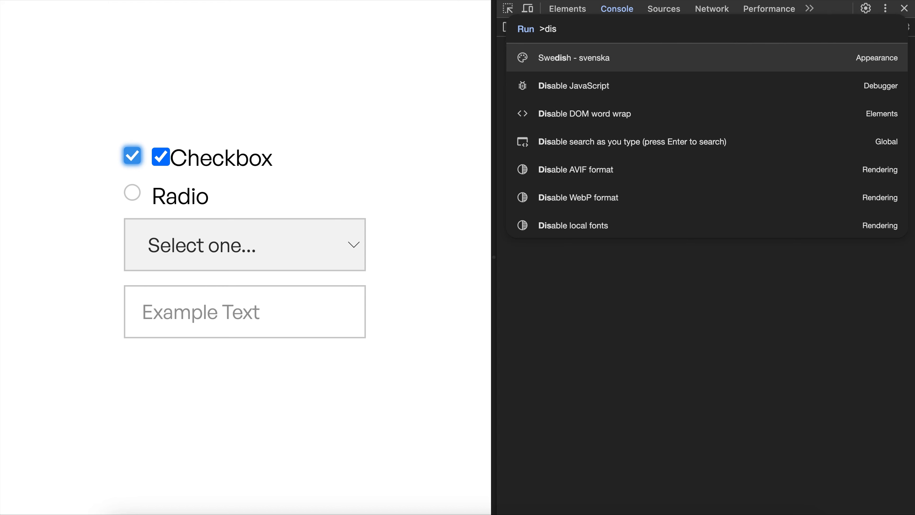
left_click(604, 88)
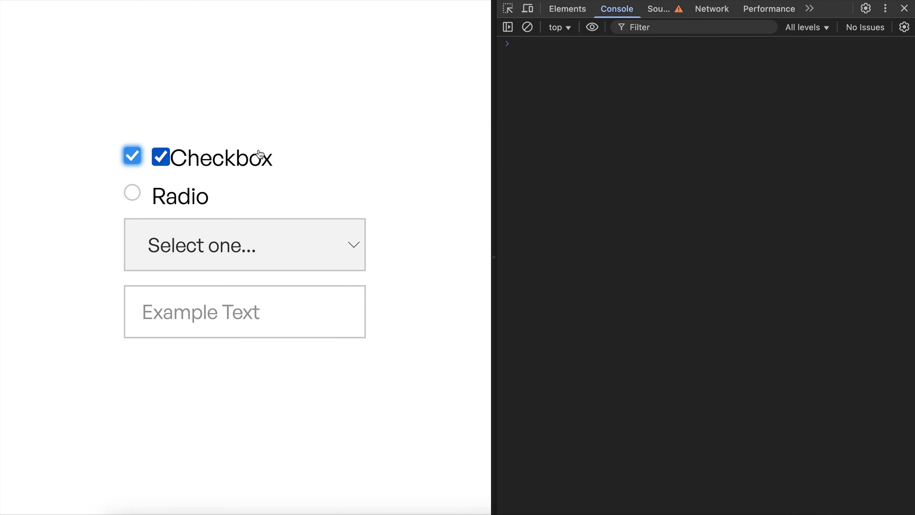
key("super+r")
- Inspect the Checkbox label and disable the opacity and position styles on the native checkbox input beside it
right_click(224, 162)
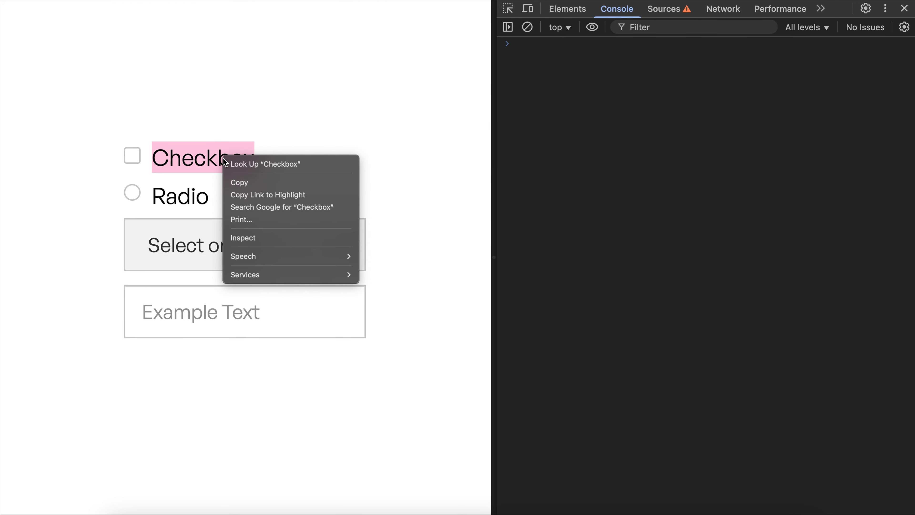
left_click(261, 238)
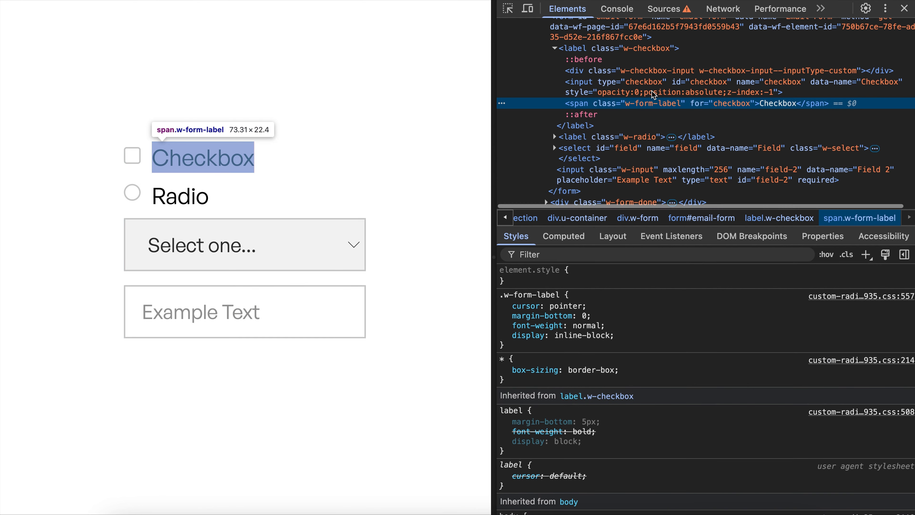
left_click(612, 82)
left_click(504, 281)
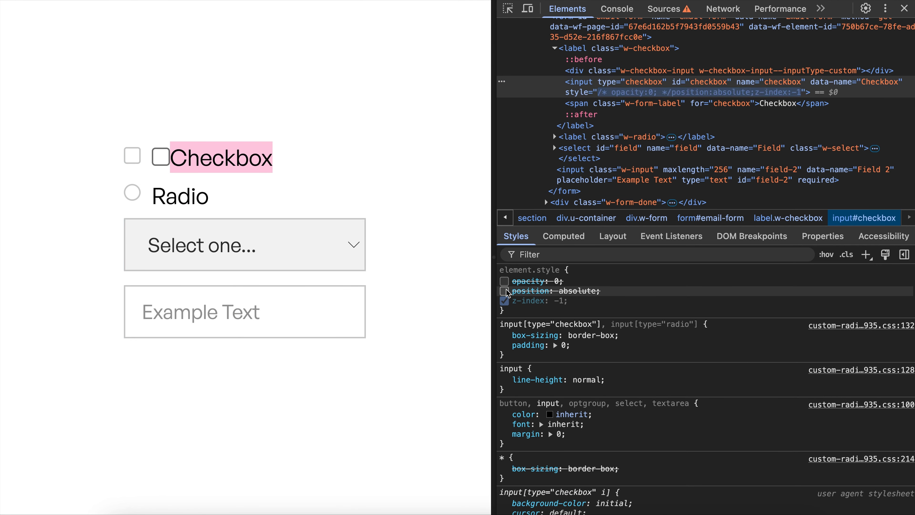
left_click(504, 291)
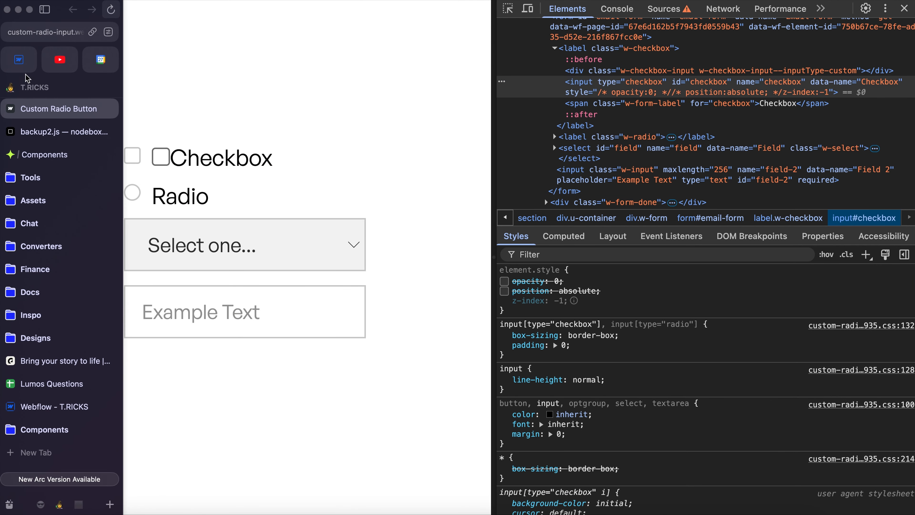
- Return to the Webflow Designer and examine the style spacing of the Checkbox Field and its Checkbox
left_click(25, 65)
left_click(459, 216)
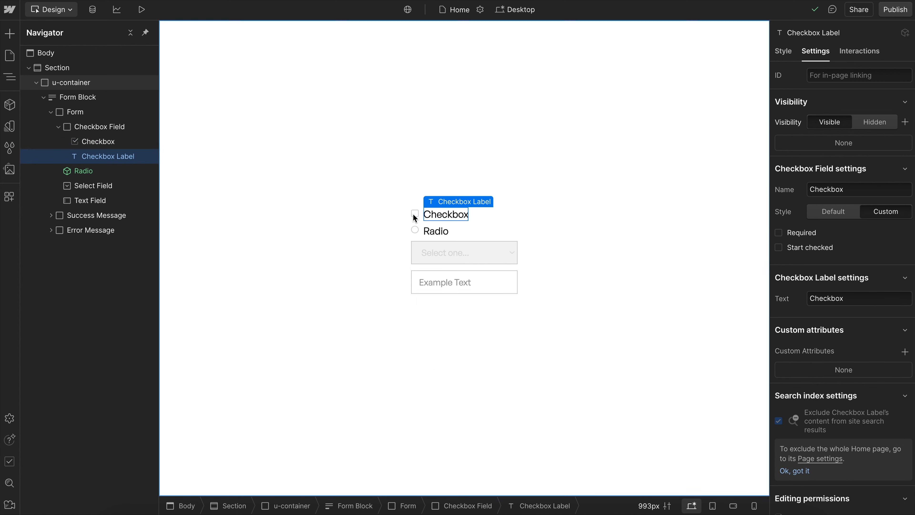
left_click(417, 214)
left_click(422, 218)
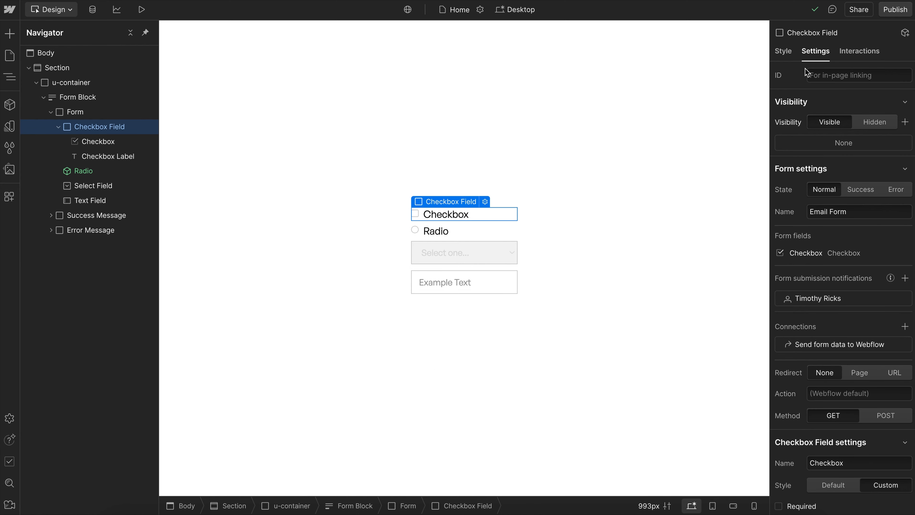
key("s")
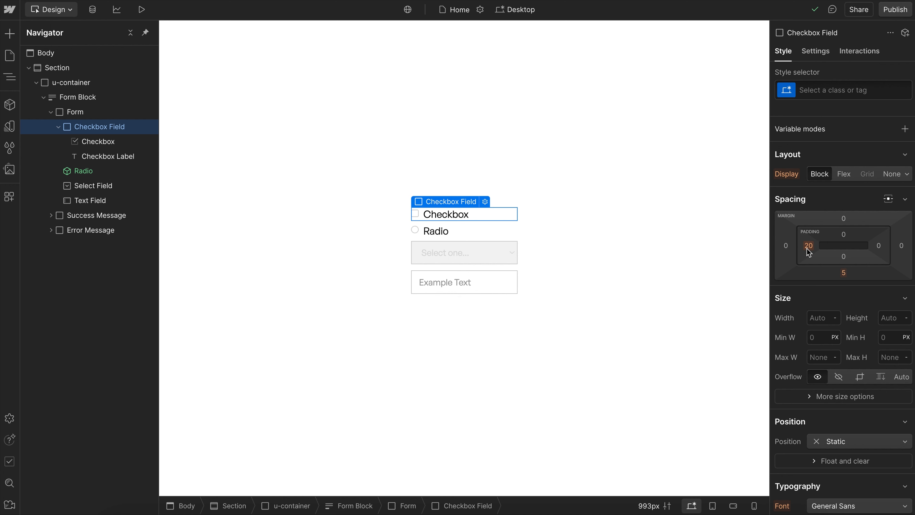
left_click(415, 214)
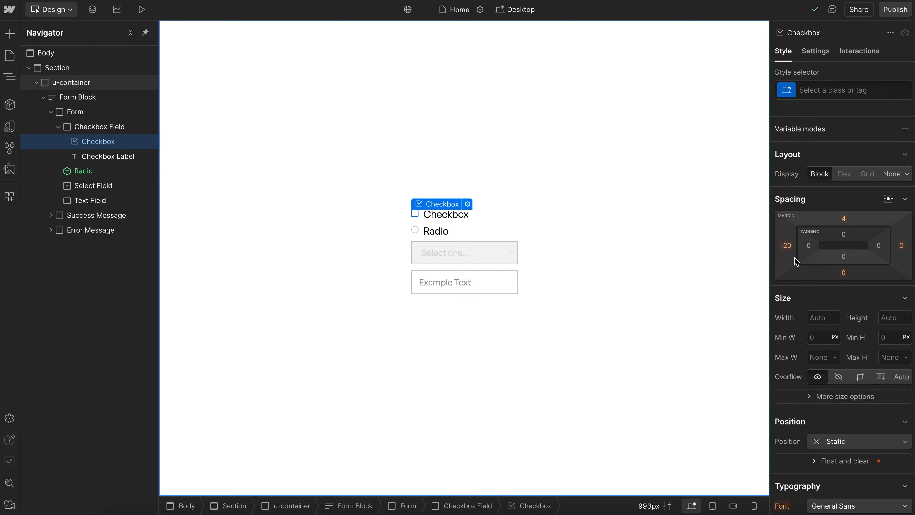
- Make the Checkbox Field a flex layout with vertically centered items and a 1 rem gap, and check the Checkbox's margins
left_click(489, 221)
left_click(844, 173)
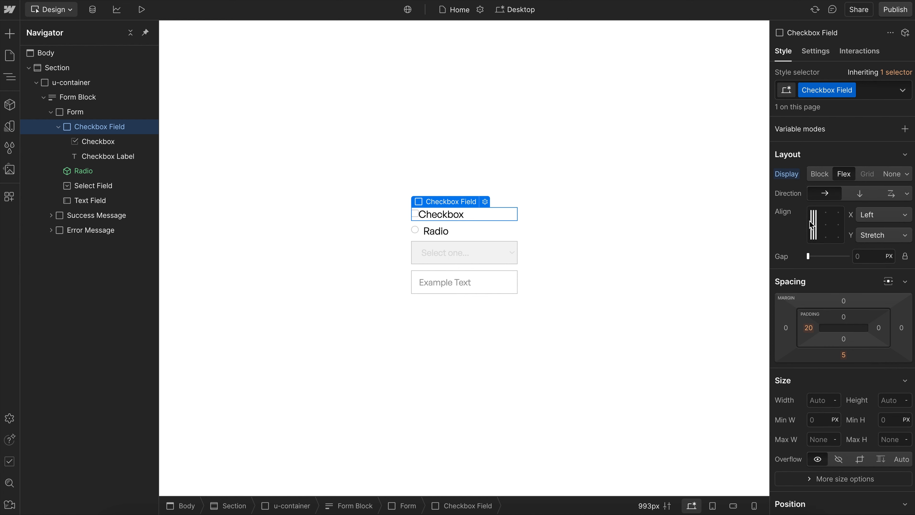
left_click(810, 223)
left_click(857, 255)
type("1rem")
key("Return")
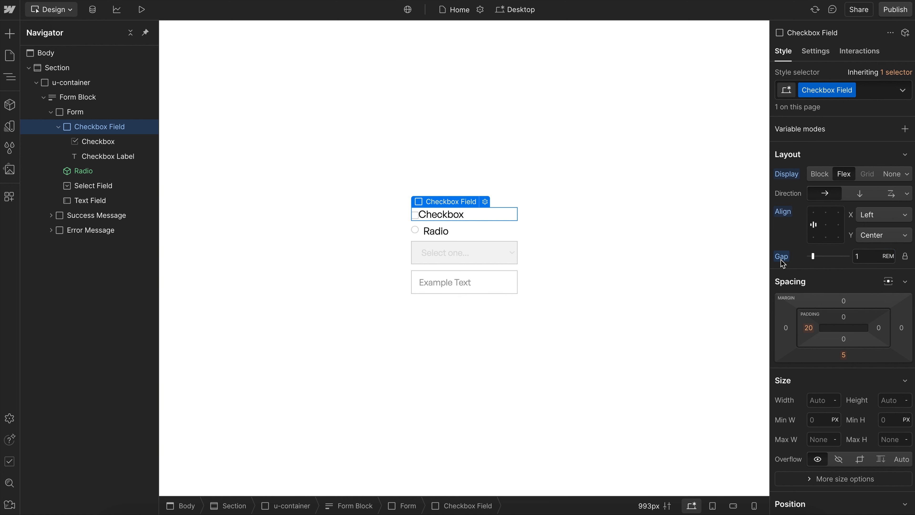
left_click(416, 217)
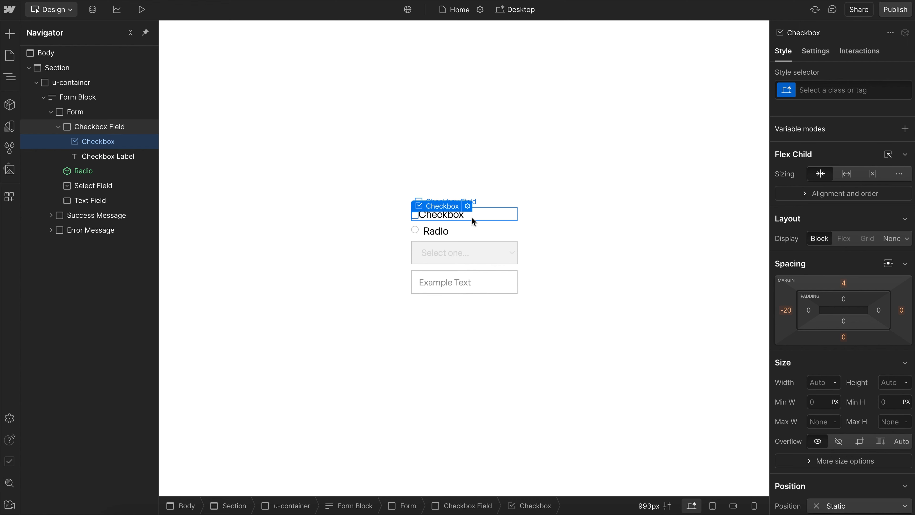
left_click(501, 215)
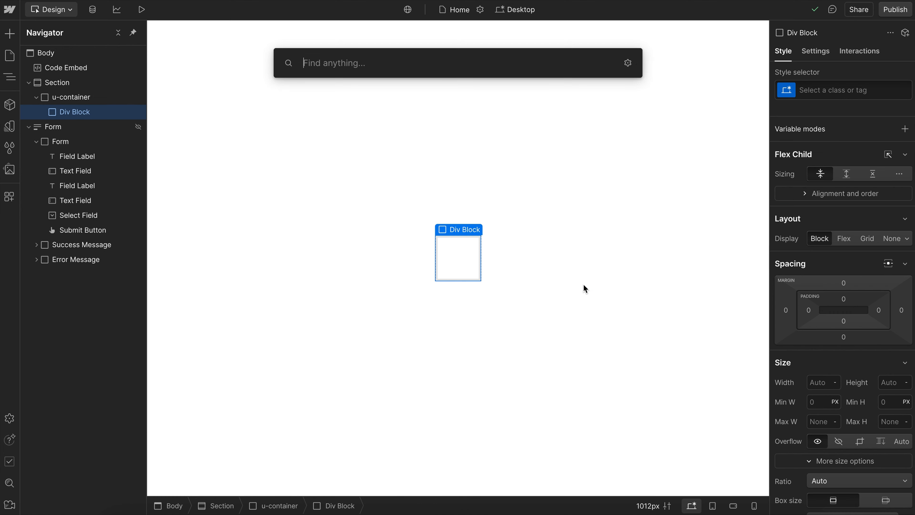
- Add a custom element inside the empty Div Block and set its tag to label
type("cus")
key("Return")
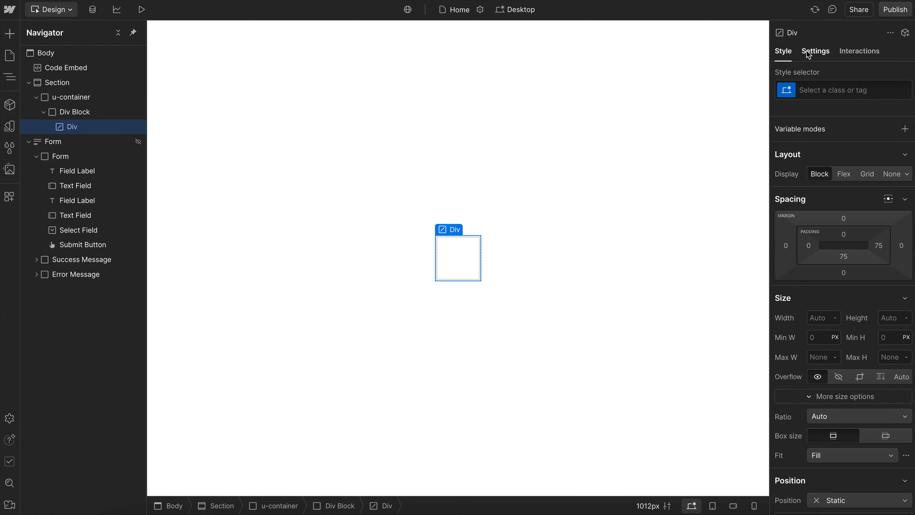
left_click(815, 51)
left_click(830, 172)
type("label")
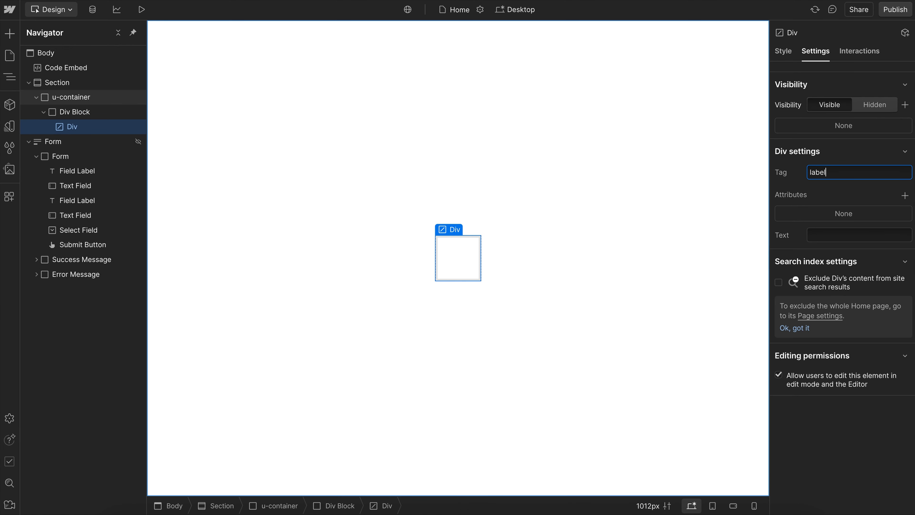
key("Return")
- Set the label element's text to "Email Address"
left_click(832, 236)
type("Emai")
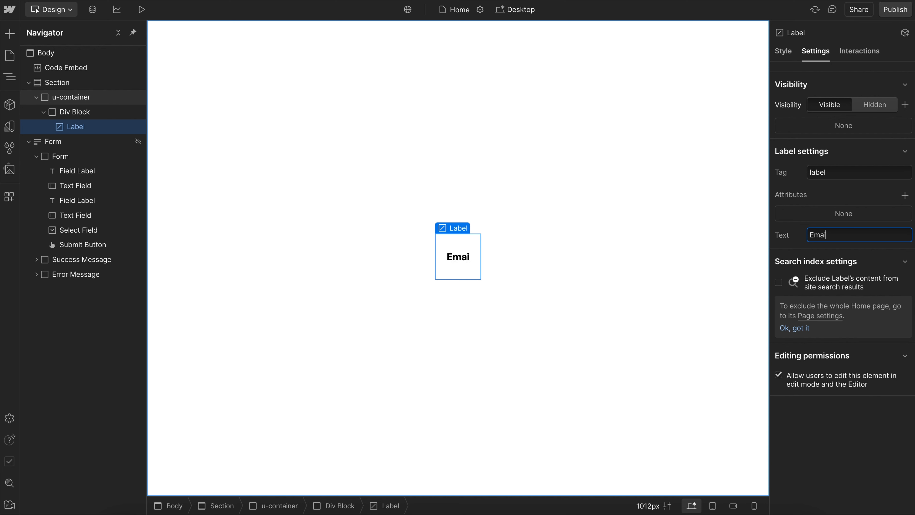
type("l Address")
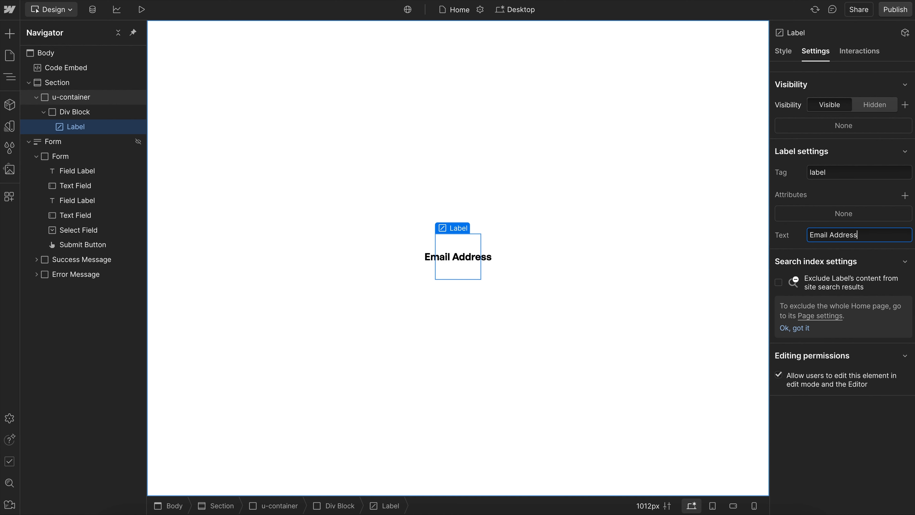
key("Return")
- Add a second custom element inside the Div Block with the tag input, and collapse the Navigator tree
left_click(86, 113)
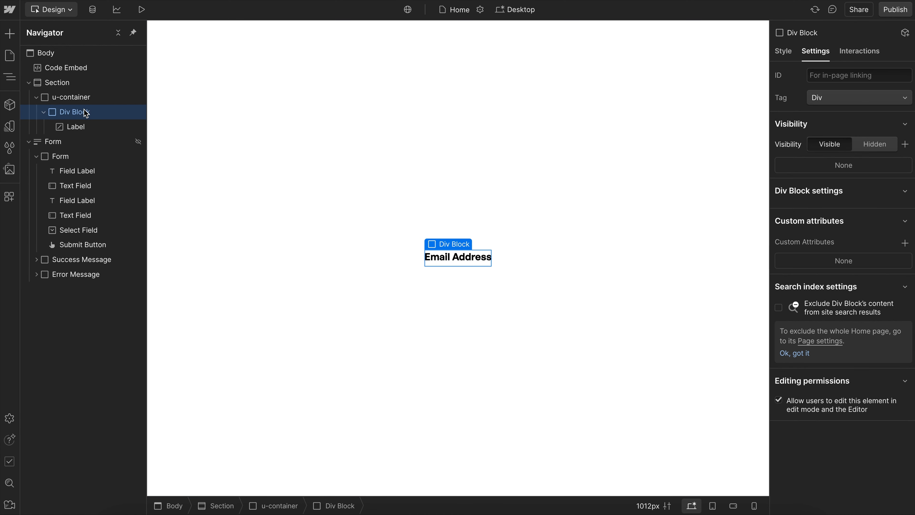
key("super+e")
type("cus")
key("Return")
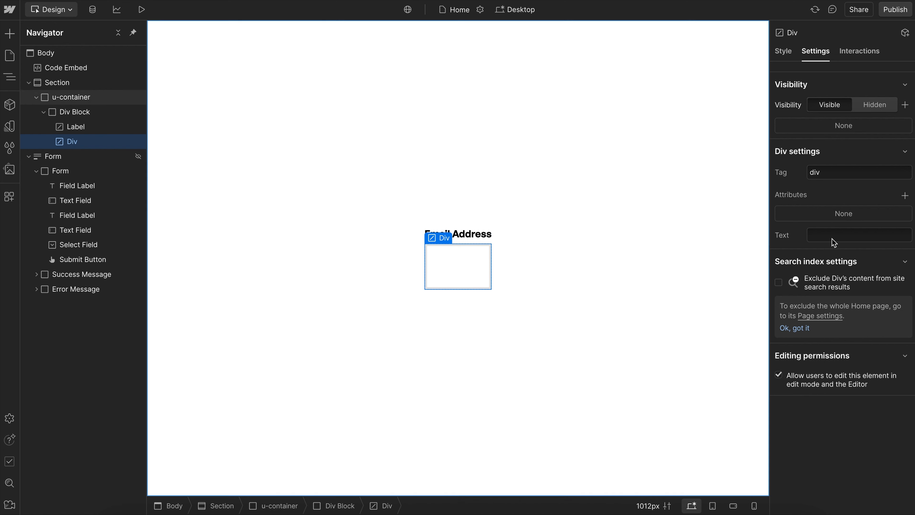
left_click(850, 172)
type("input")
left_click(117, 32)
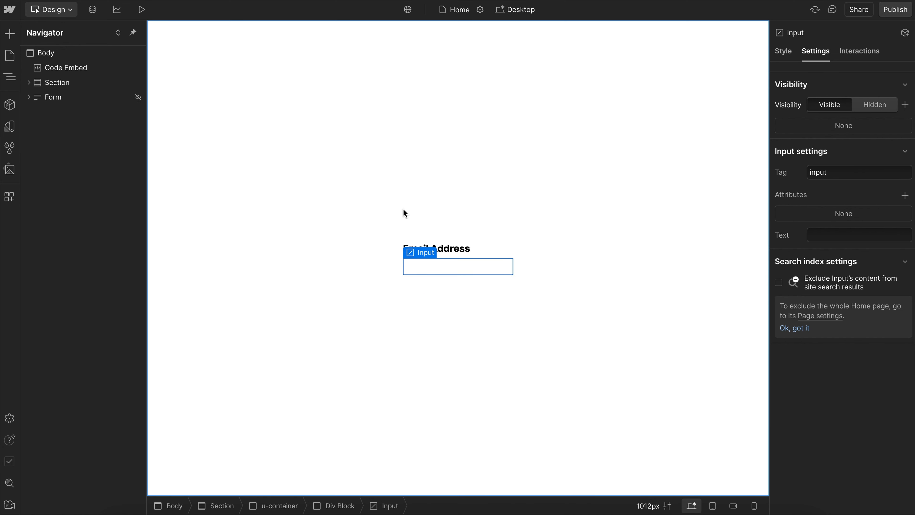
- Add an id attribute with the value email-address to the input element
left_click(445, 270)
left_click(461, 252)
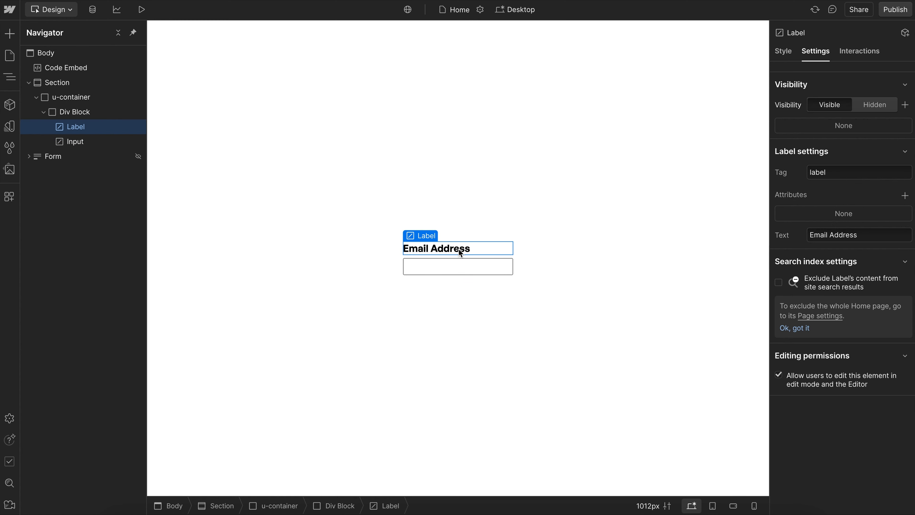
left_click(457, 269)
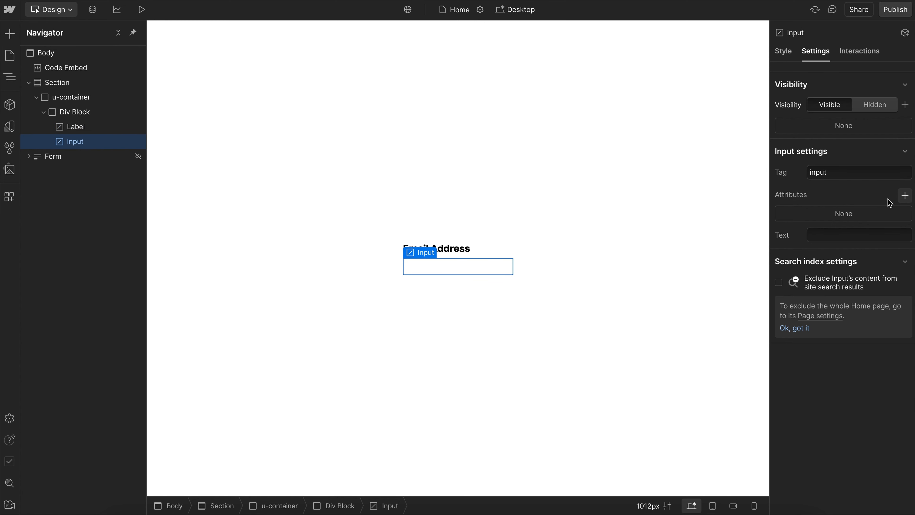
left_click(905, 196)
type("id")
key("Tab")
type("em")
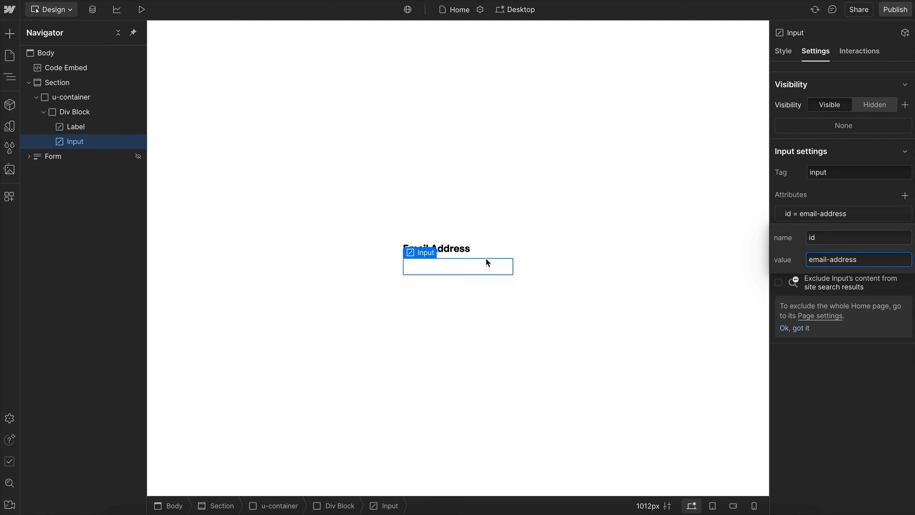
- Add a for attribute with the value email-address to the label element
left_click(446, 248)
left_click(905, 195)
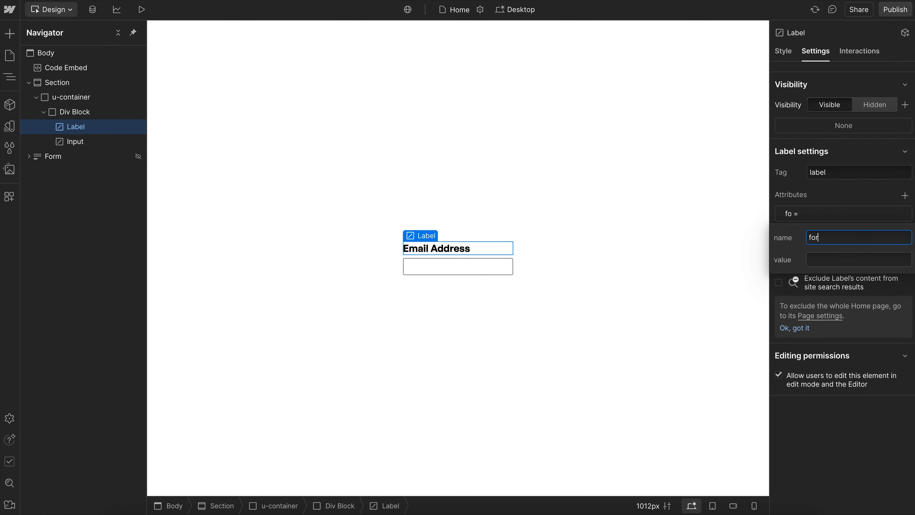
type("for")
left_click(826, 259)
type("email")
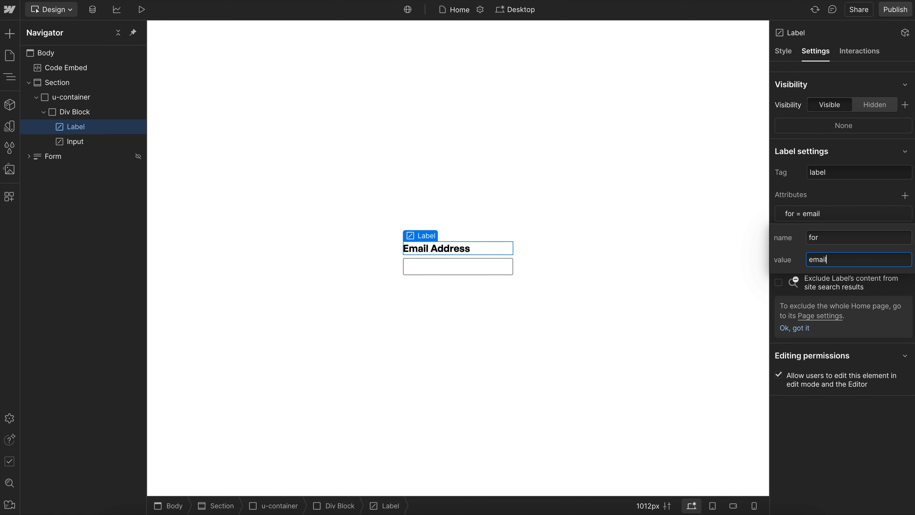
type("-address")
key("Return")
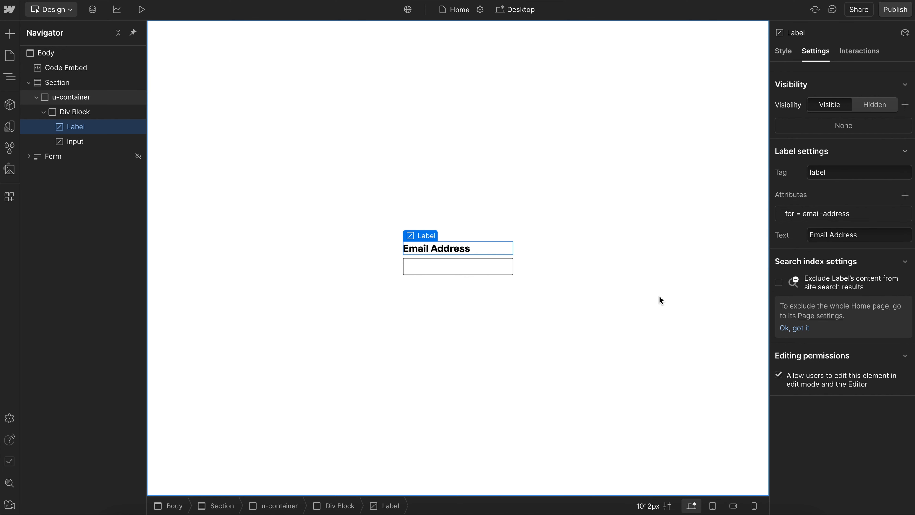
- Remove the label element's for attribute and clear its text
left_click(905, 215)
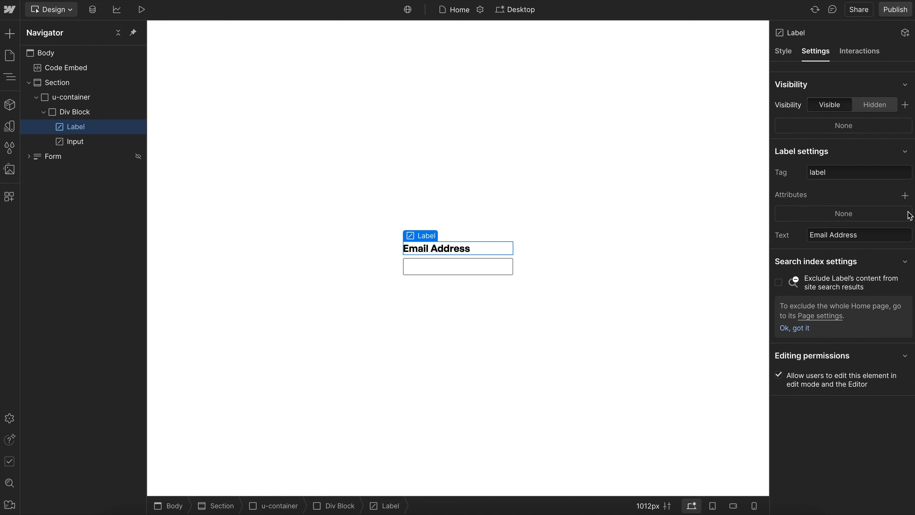
left_click(872, 235)
key("ctrl+a")
key("BackSpace")
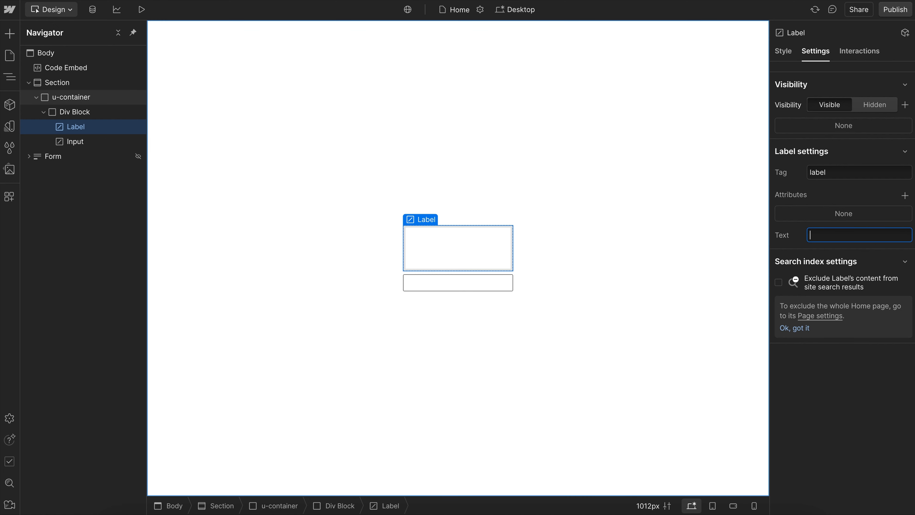
- Delete the input element's id attribute and nest the input inside the label element
left_click(433, 283)
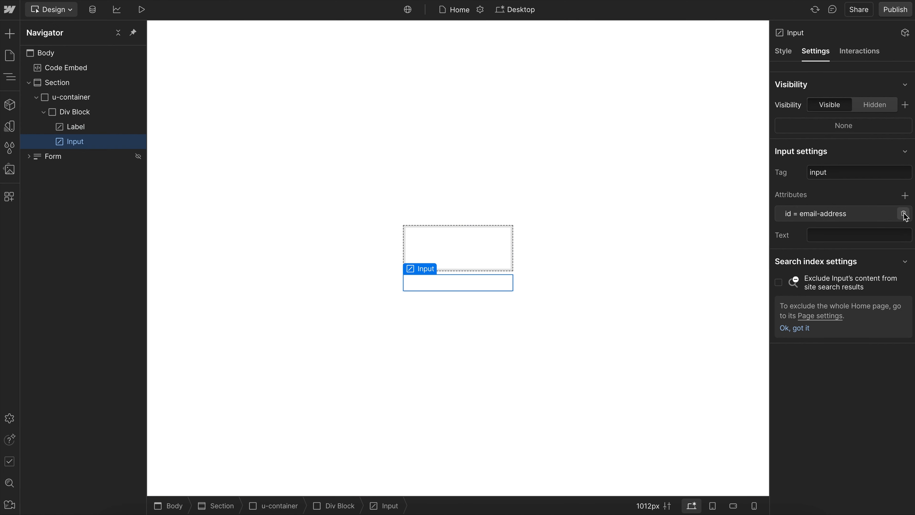
left_click(904, 215)
left_click_drag(79, 141, 104, 133)
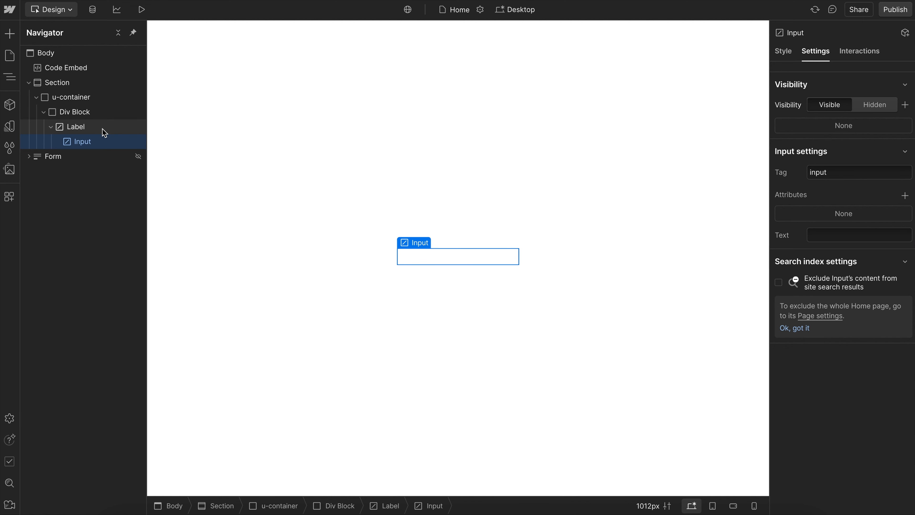
- Try adding a Text Block inside the label element and delete it again
left_click(84, 129)
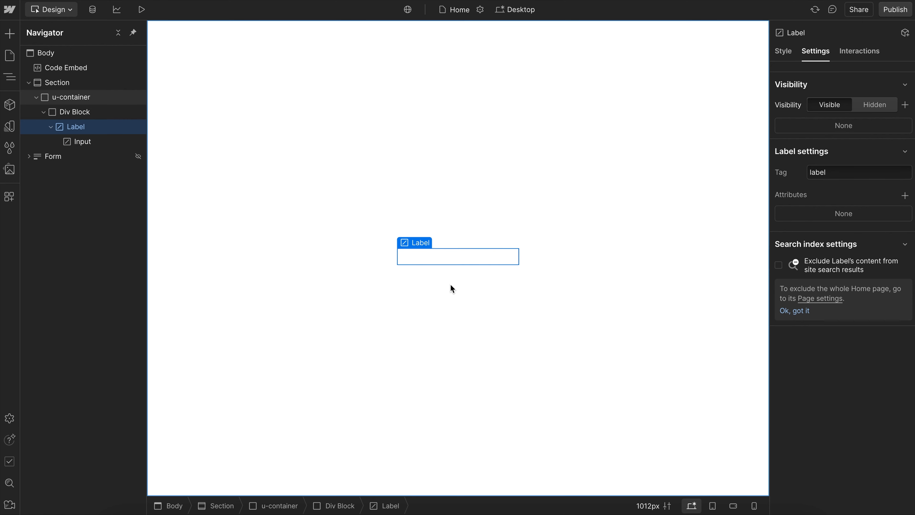
key("ctrl+k")
type("tex")
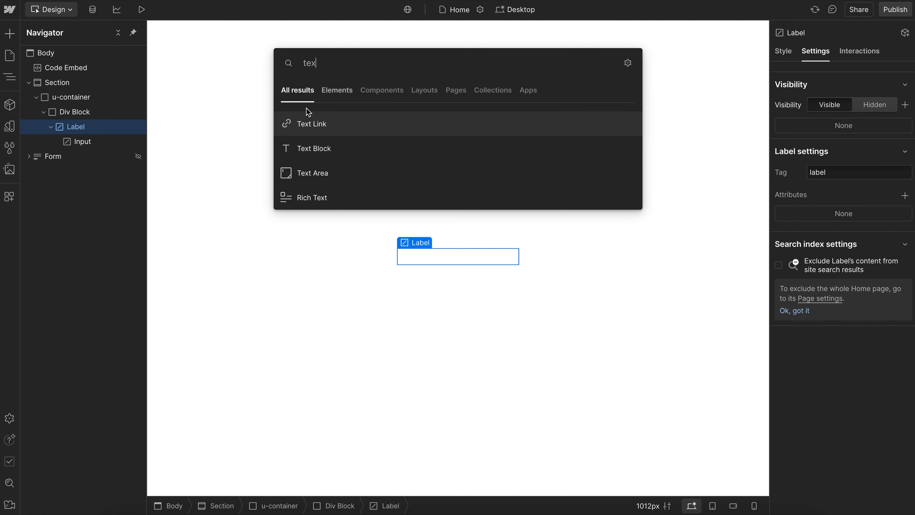
left_click(323, 147)
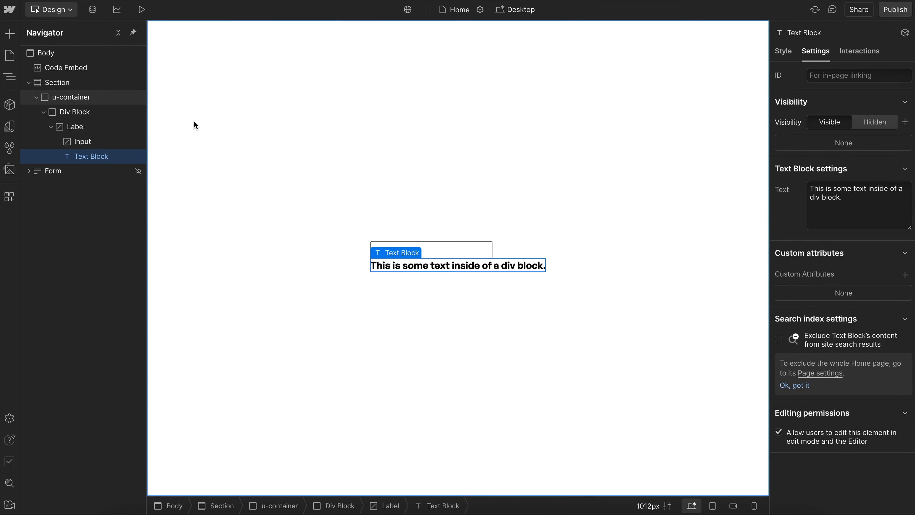
left_click(113, 127)
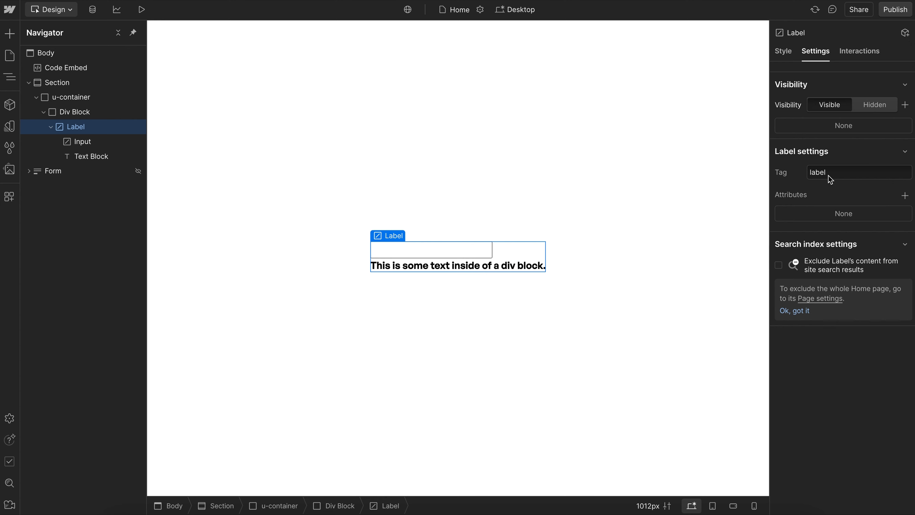
left_click(110, 157)
key("Delete")
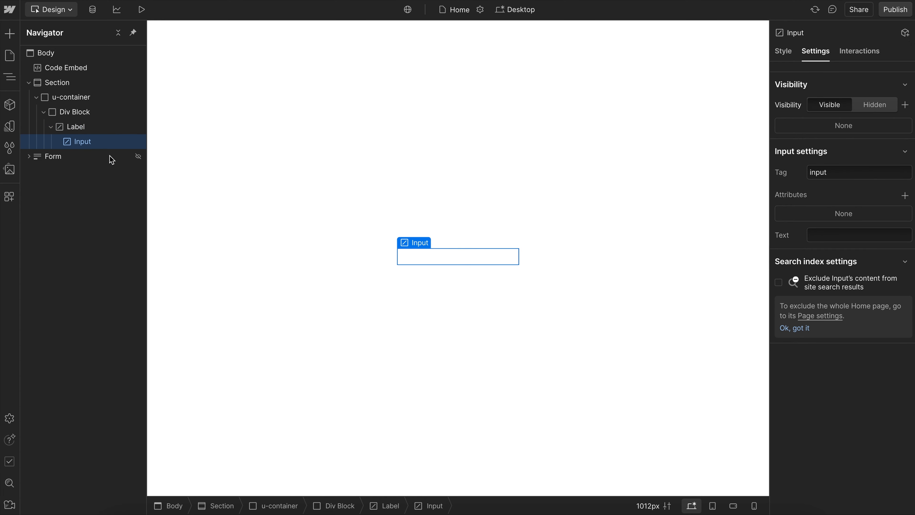
- Add a custom element inside the label alongside the input and set its tag to span
left_click(99, 132)
key("super+e")
type("cs")
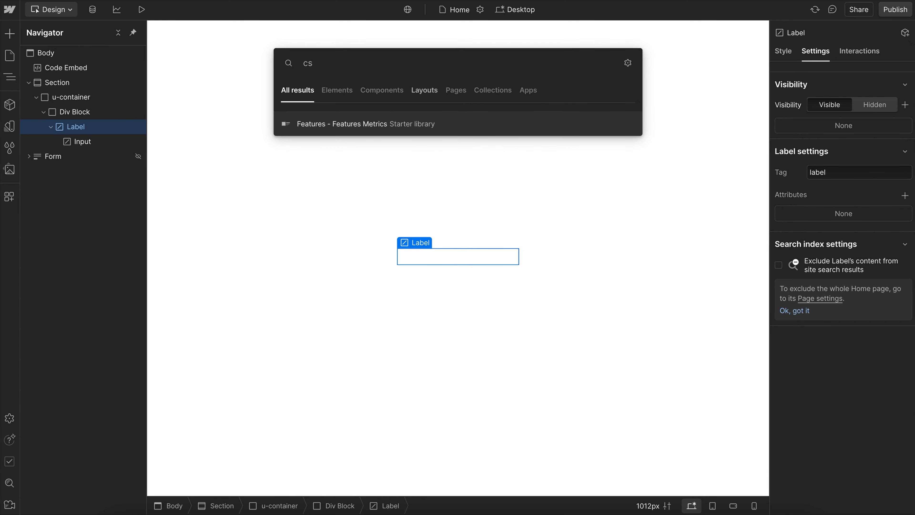
key("BackSpace")
type("us")
key("Return")
left_click_drag(855, 172, 750, 159)
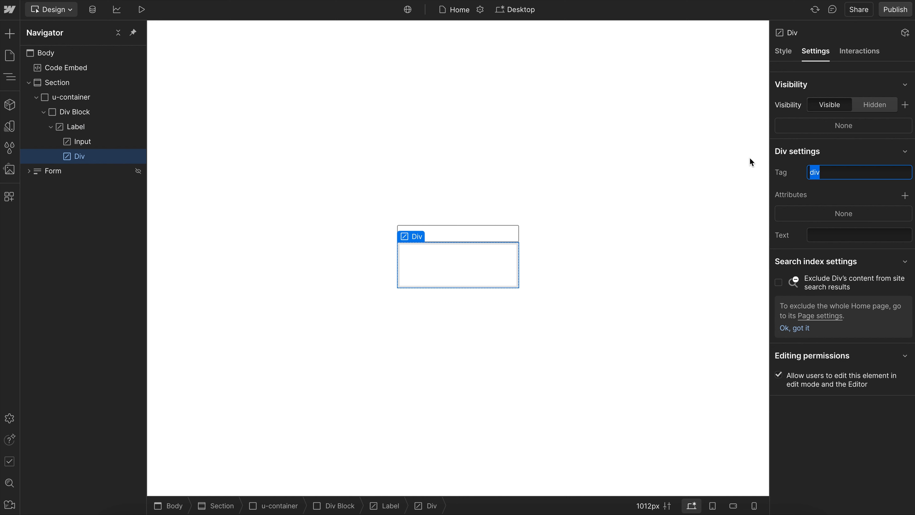
type("span")
key("Return")
- Set the span element's text to "Email"
left_click(849, 242)
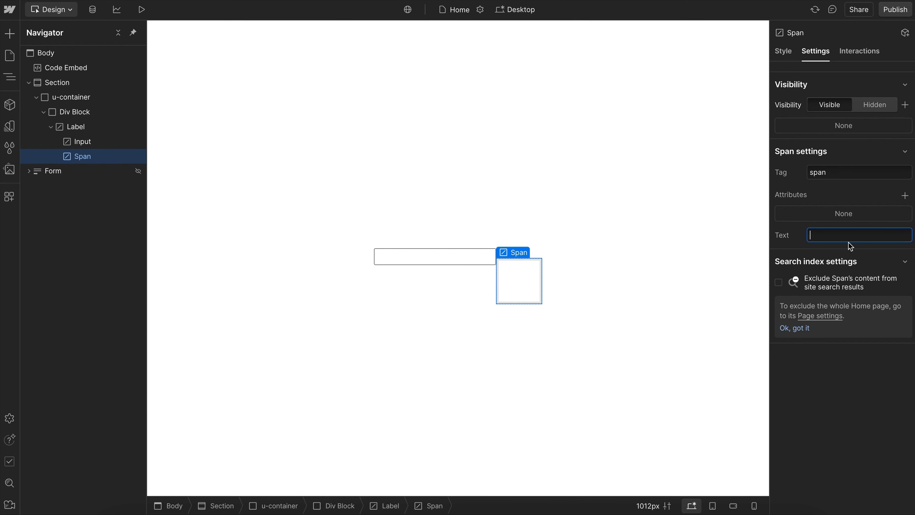
type("Email")
left_click(821, 191)
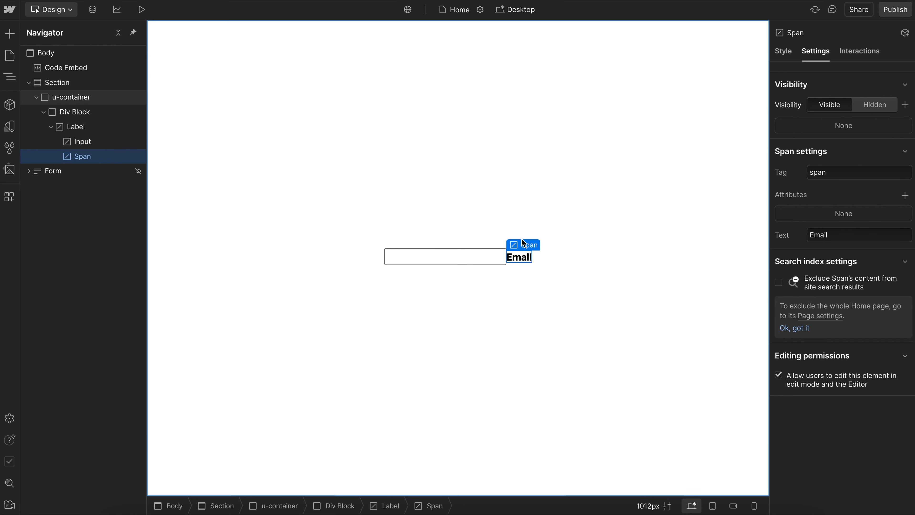
- Add a custom property font-weight with the value inherit to the label element's styles
left_click(93, 128)
left_click(784, 51)
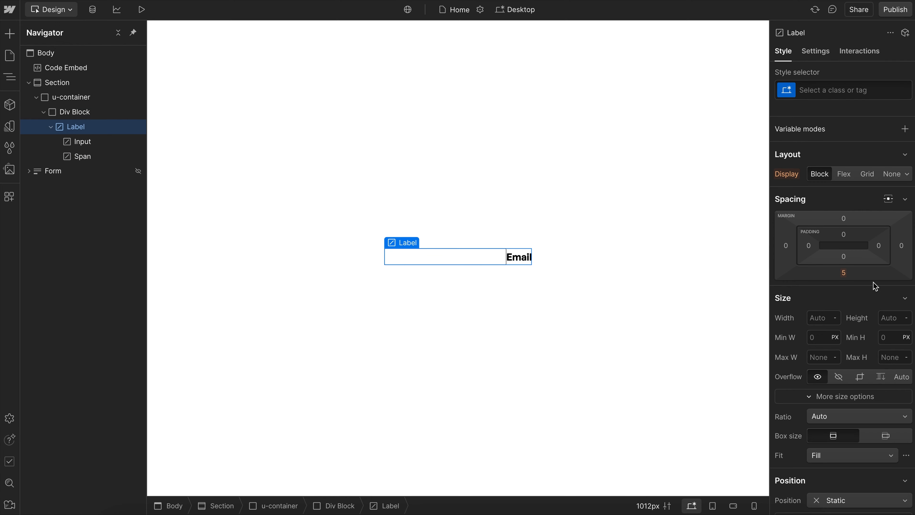
scroll(867, 345, "down", 10)
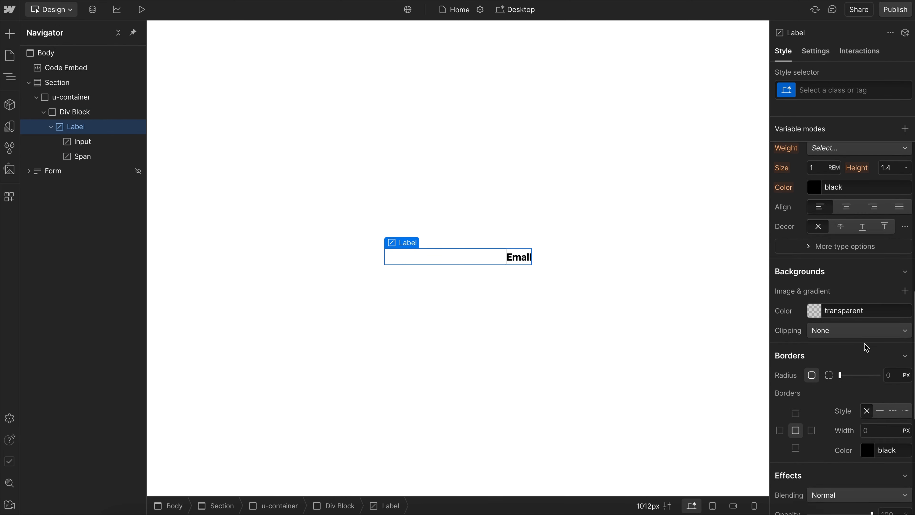
scroll(852, 213, "up", 3)
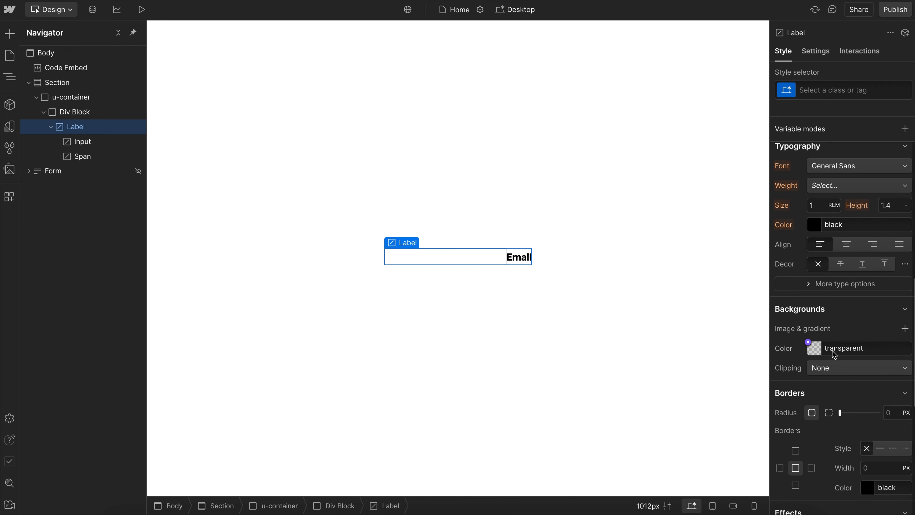
scroll(831, 351, "down", 8)
left_click(800, 437)
type("font-weigh")
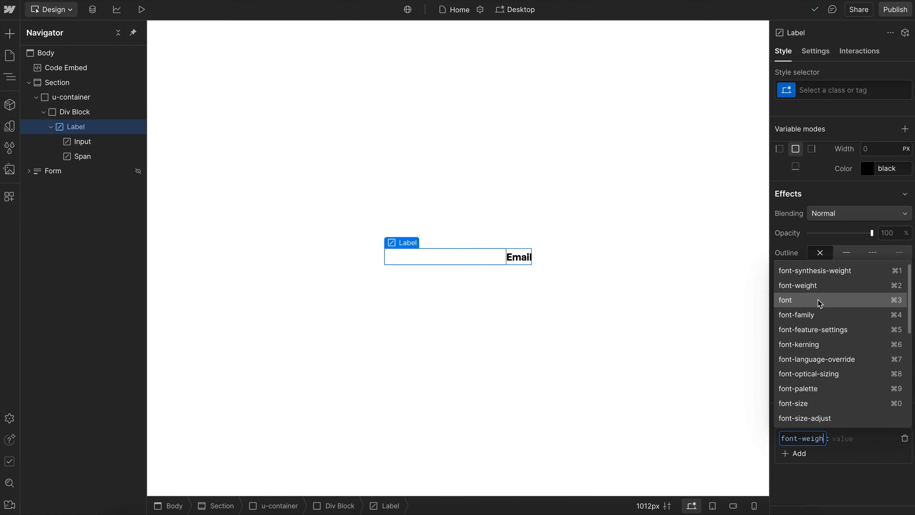
left_click(819, 285)
type("1n")
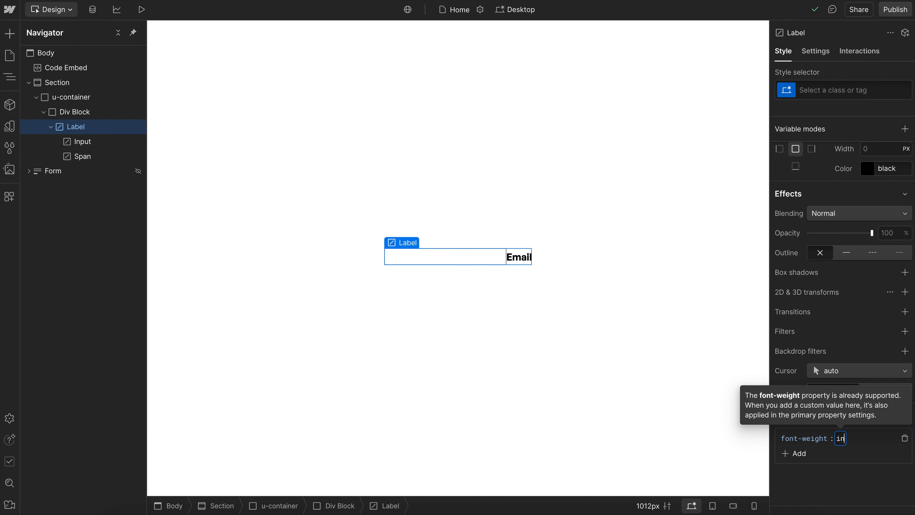
type("herit")
key("Return")
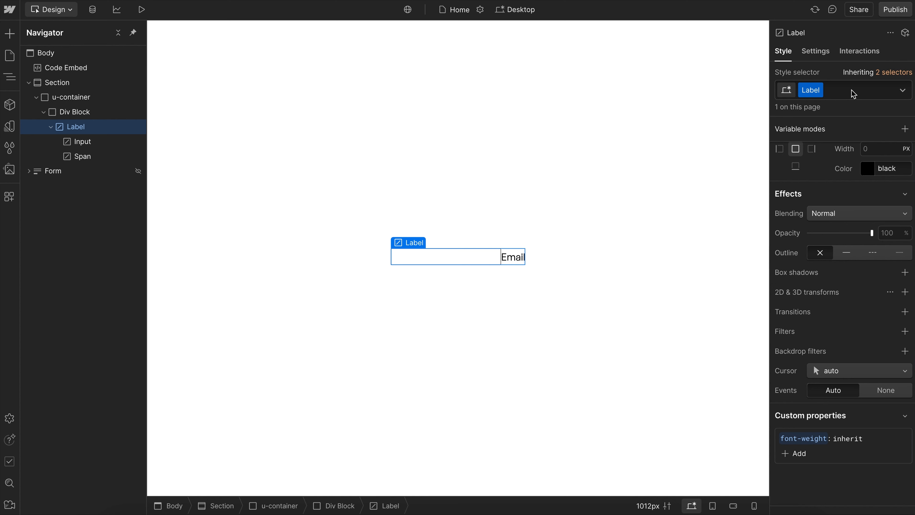
- Remove the Label class from the label element
left_click(848, 98)
key("BackSpace")
key("Escape")
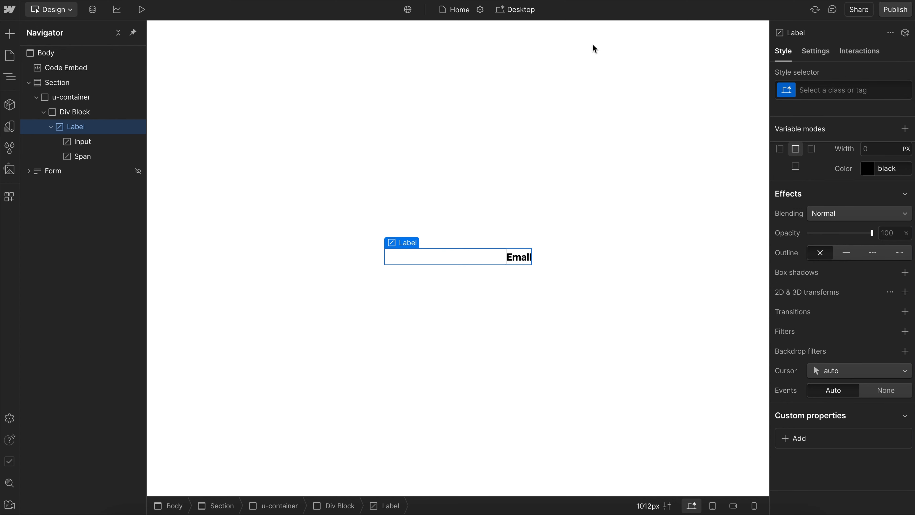
- Add a label rule with font-weight: inherit and a margin-bottom declaration to the Code Embed's style block, and save it
double_click(84, 71)
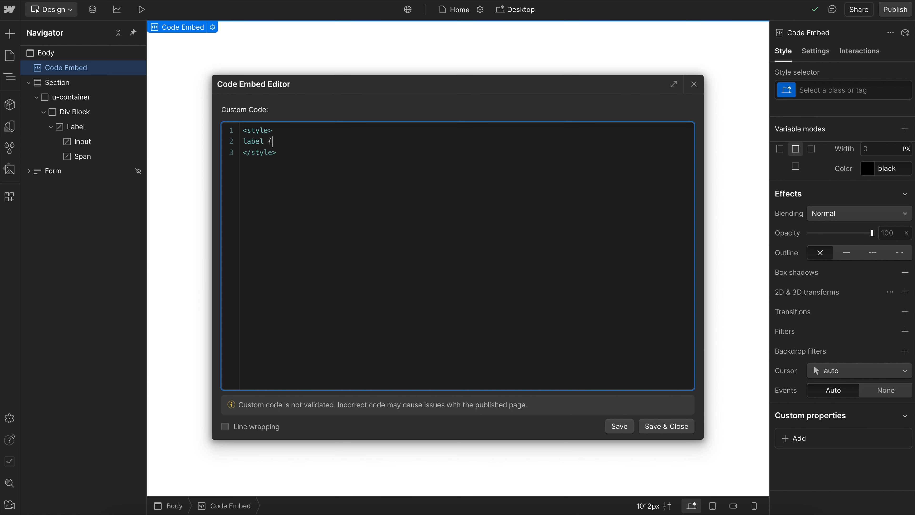
type("label {")
key("Return")
key("Return")
type("font-weight:")
key("Return")
type("m")
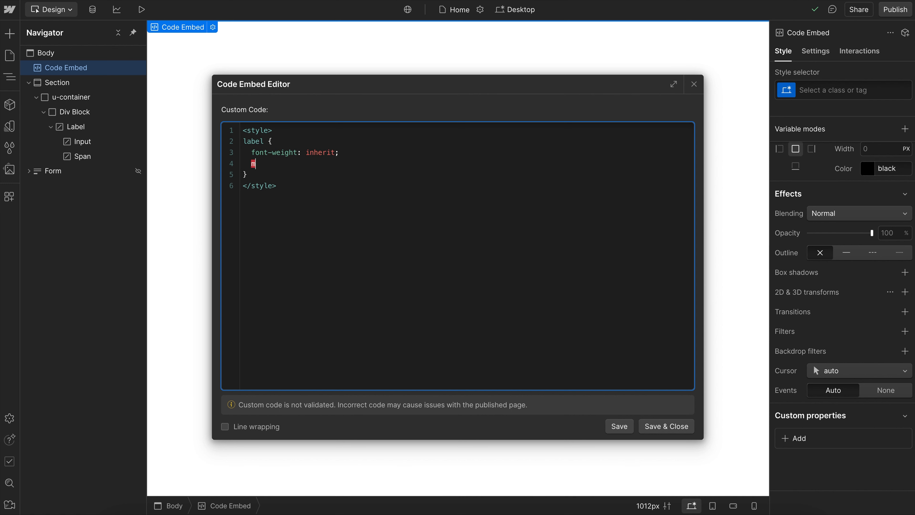
type("arargin-bottom: 0;")
left_click(656, 427)
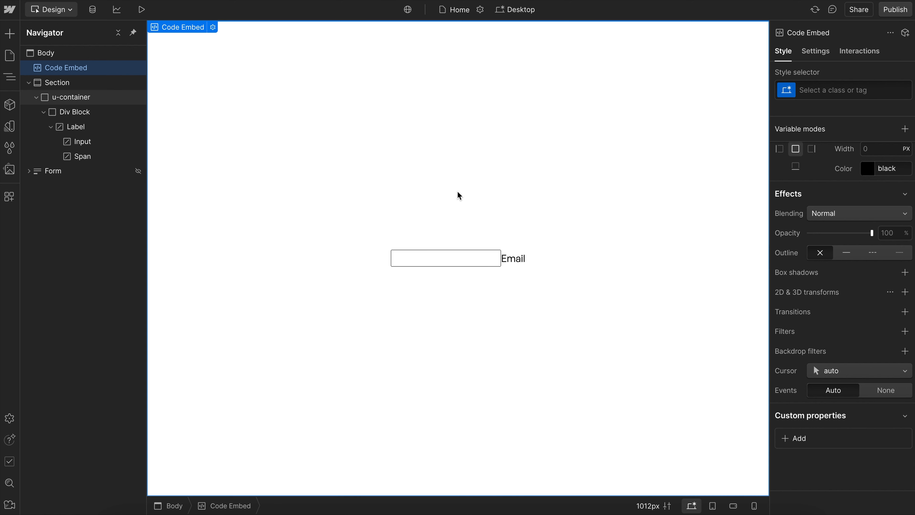
- Create a class named contact-label on the label element
left_click(502, 264)
left_click(502, 263)
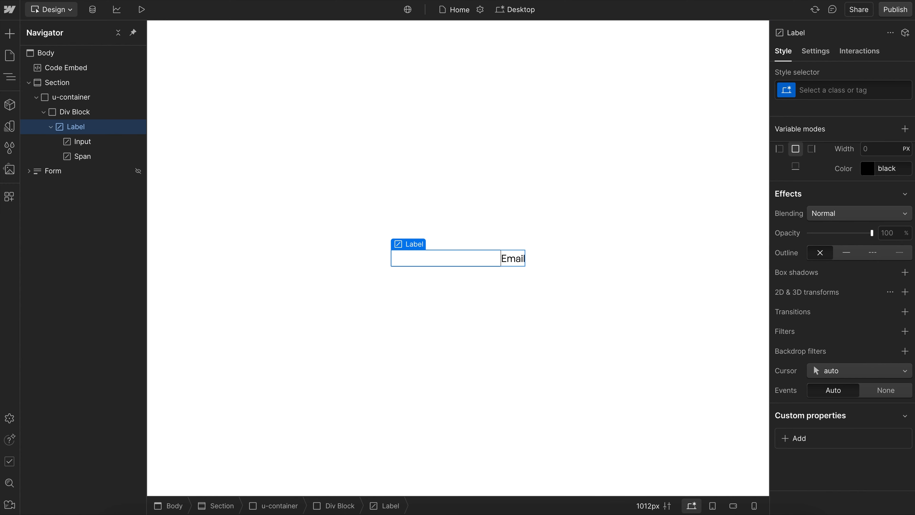
left_click(844, 83)
type("contact")
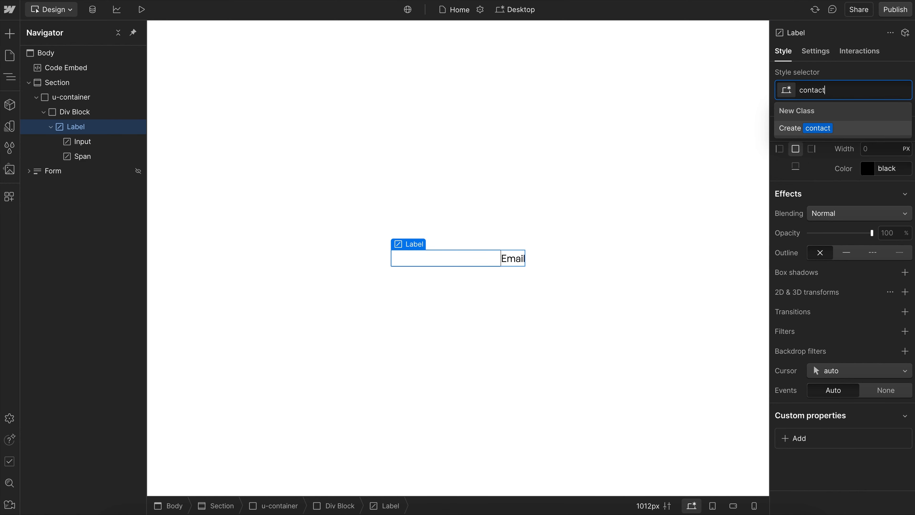
type("-label")
key("Return")
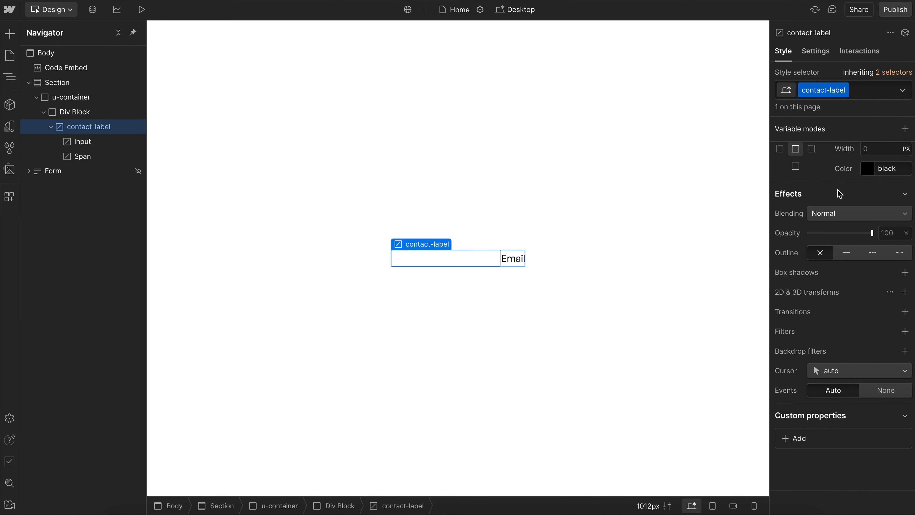
- Set the contact-label class's font weight to 600 - Semi Bold and remove the class from the label element
scroll(839, 195, "up", 9)
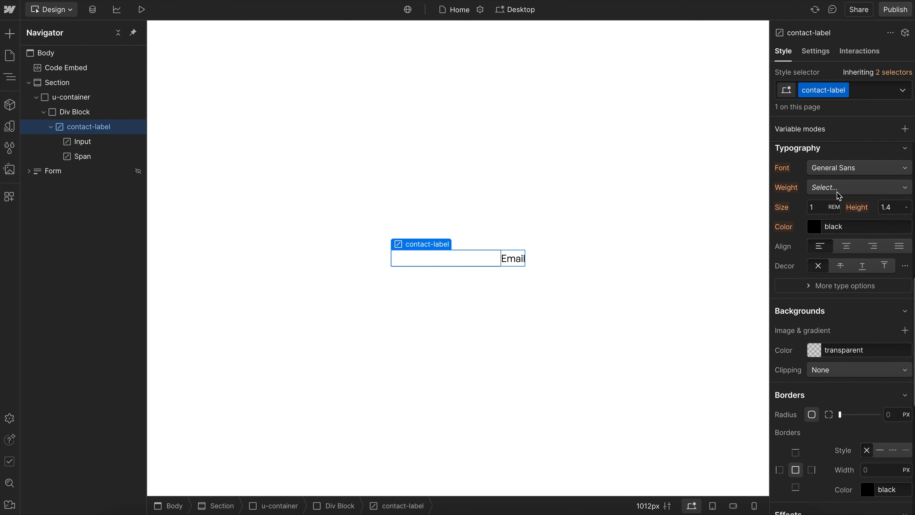
left_click(837, 191)
left_click(842, 172)
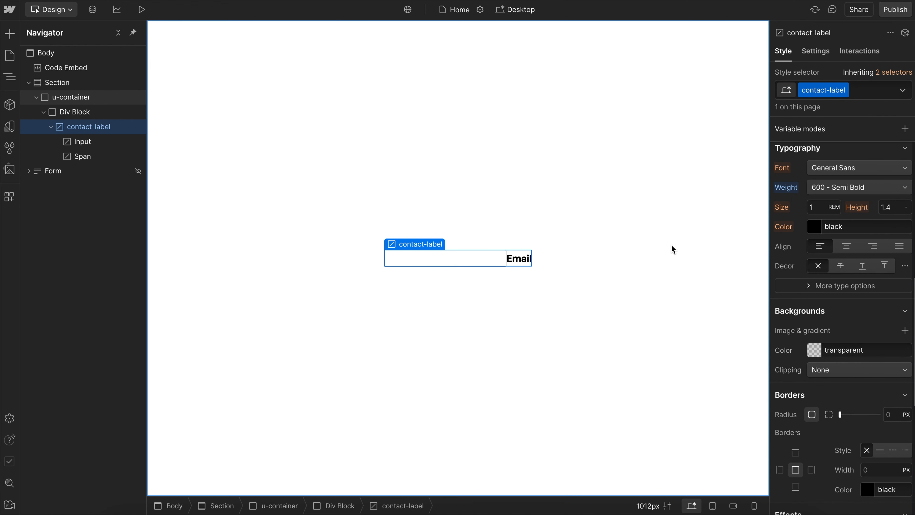
left_click(860, 89)
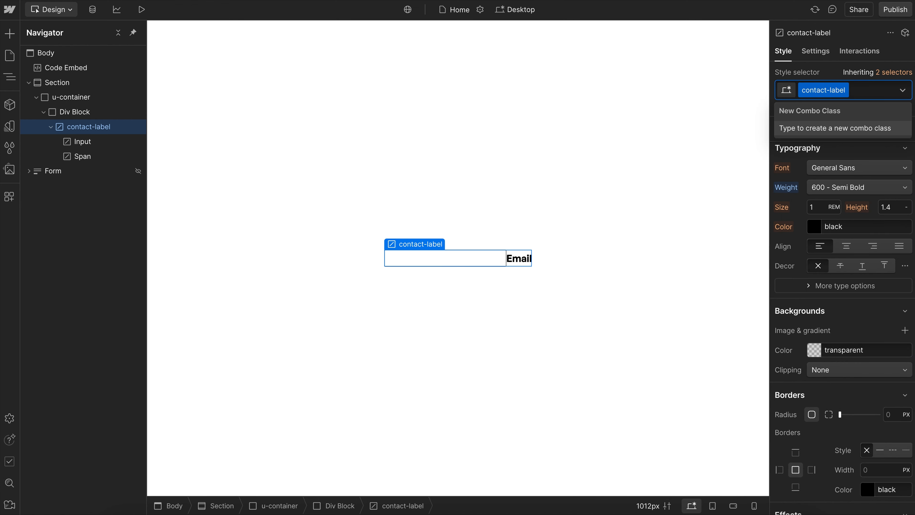
key("BackSpace")
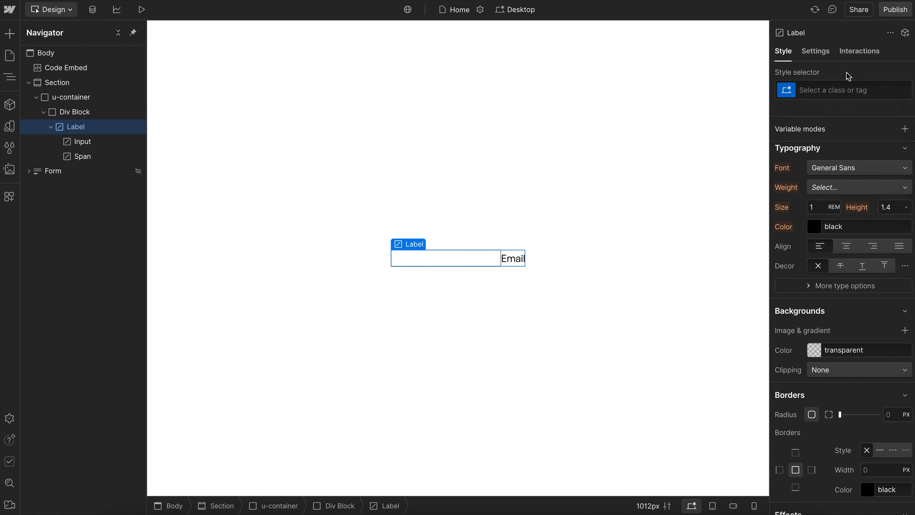
- Add a type attribute with the value checkbox to the input element inside the label
left_click(95, 141)
left_click(822, 52)
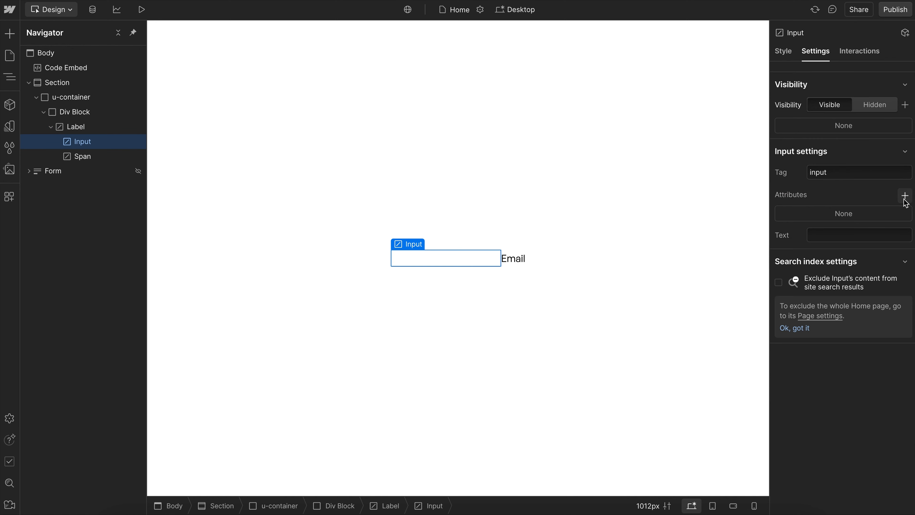
left_click(849, 219)
type("type")
left_click(830, 258)
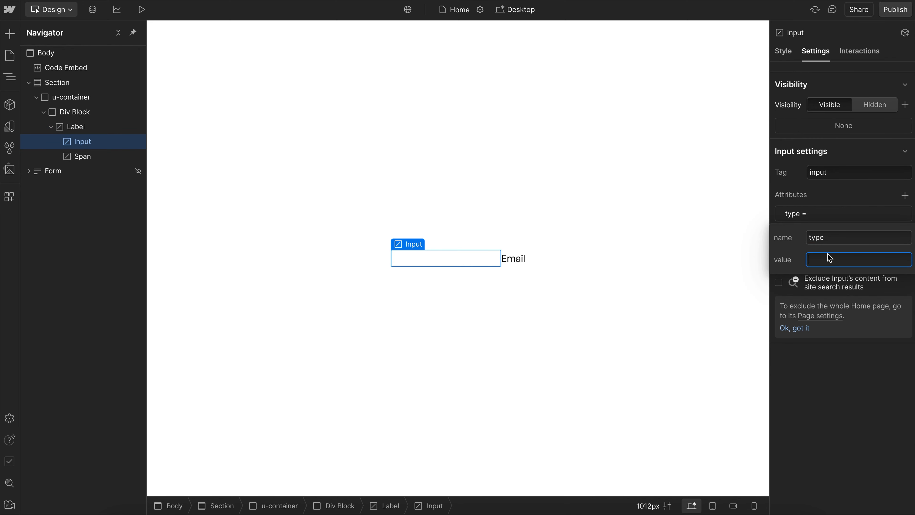
type("checkbox")
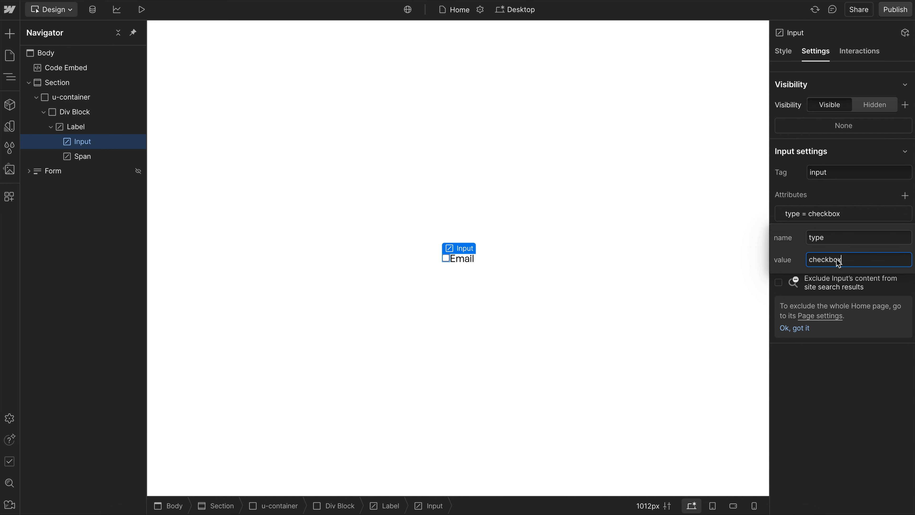
- Change the input element's type attribute value to radio
double_click(829, 260)
type("radio")
left_click(825, 339)
left_click(783, 50)
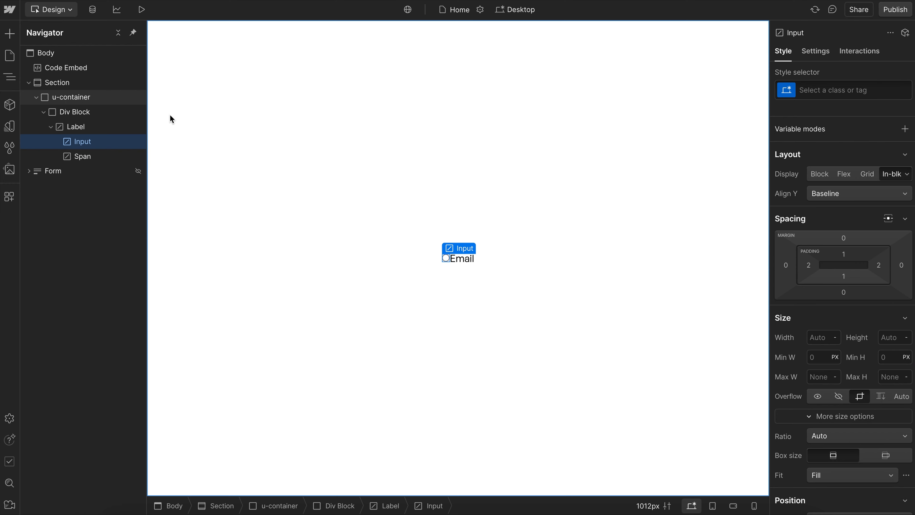
left_click(119, 128)
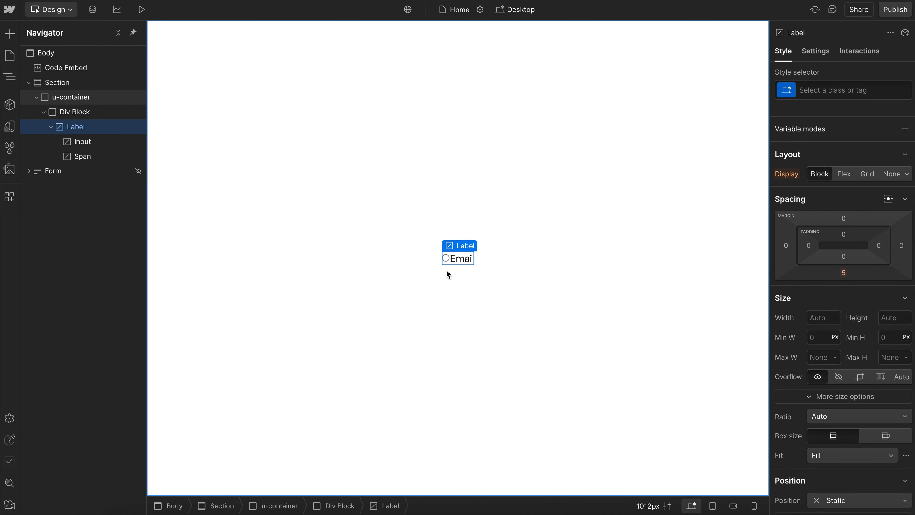
left_click(446, 258)
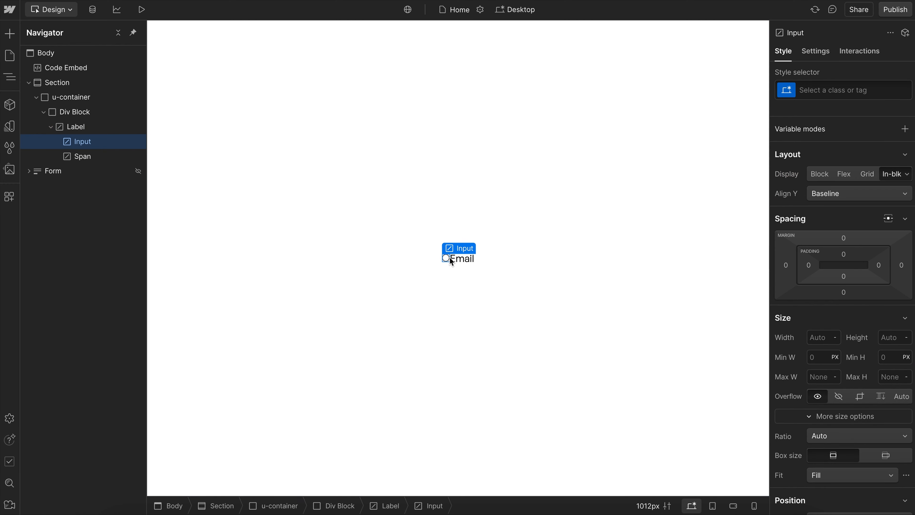
- Add a custom element with the tag span inside the label and place it between the input and the Email span
left_click(96, 130)
key("super+e")
type("cust")
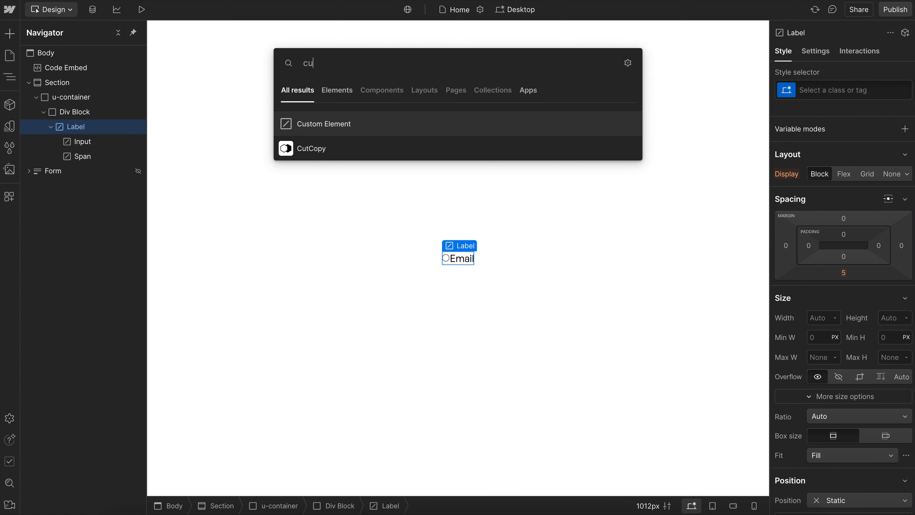
key("Return")
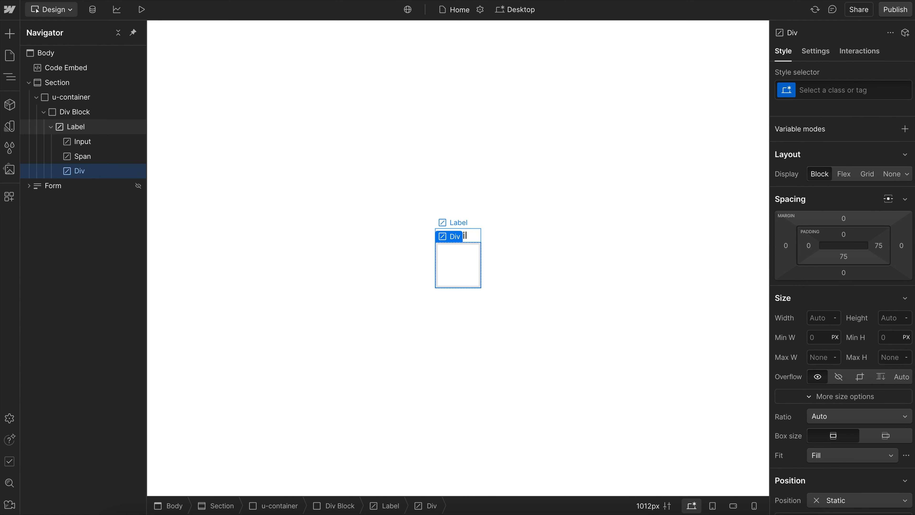
left_click(815, 50)
left_click(851, 171)
type("span")
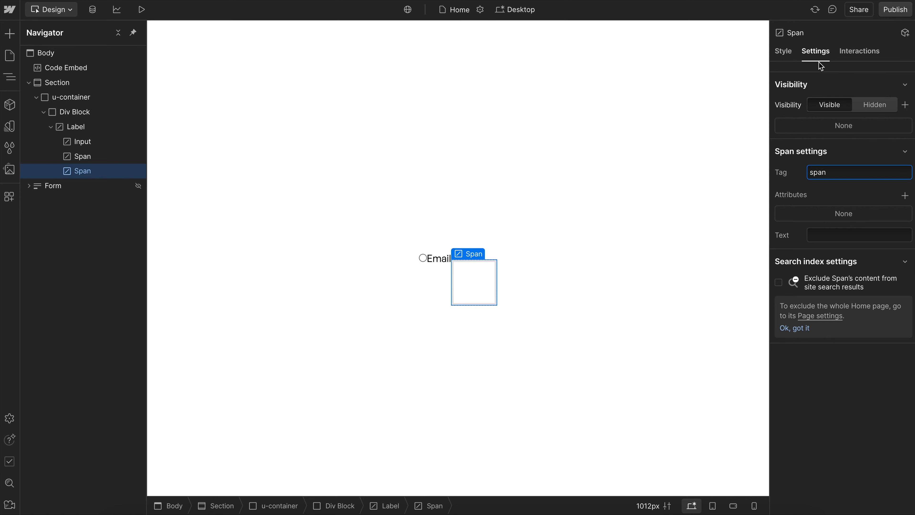
left_click(783, 51)
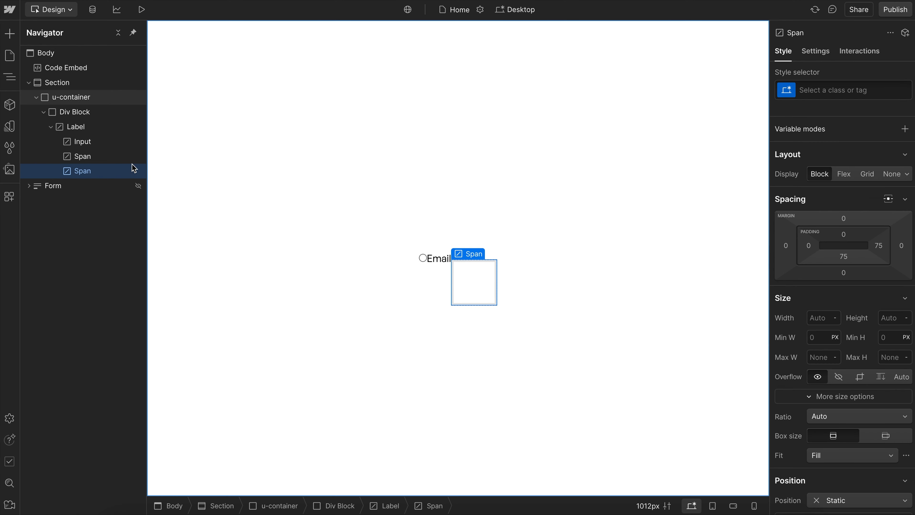
left_click_drag(103, 171, 103, 156)
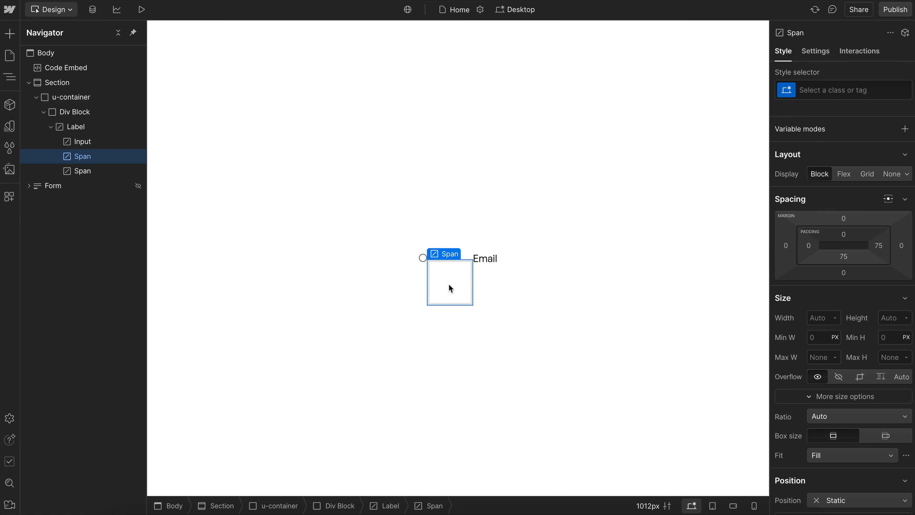
- Create a class named radio_label on the label element
left_click(108, 127)
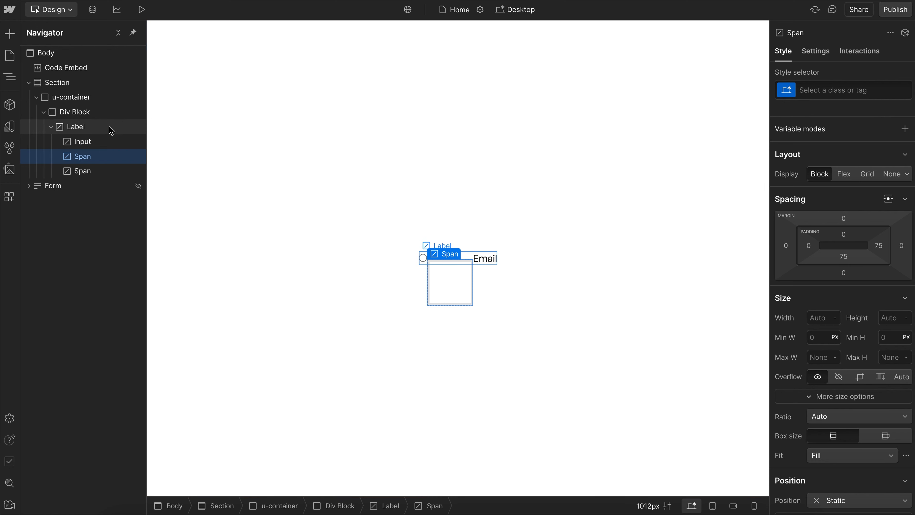
left_click(825, 90)
type("radio")
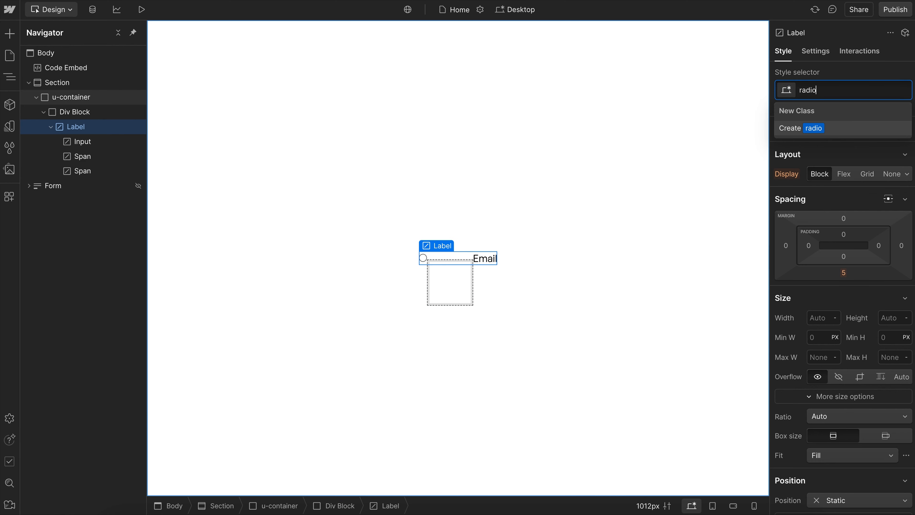
type("_labl")
key("Return")
- Create a class named radio_input on the input element
left_click(82, 141)
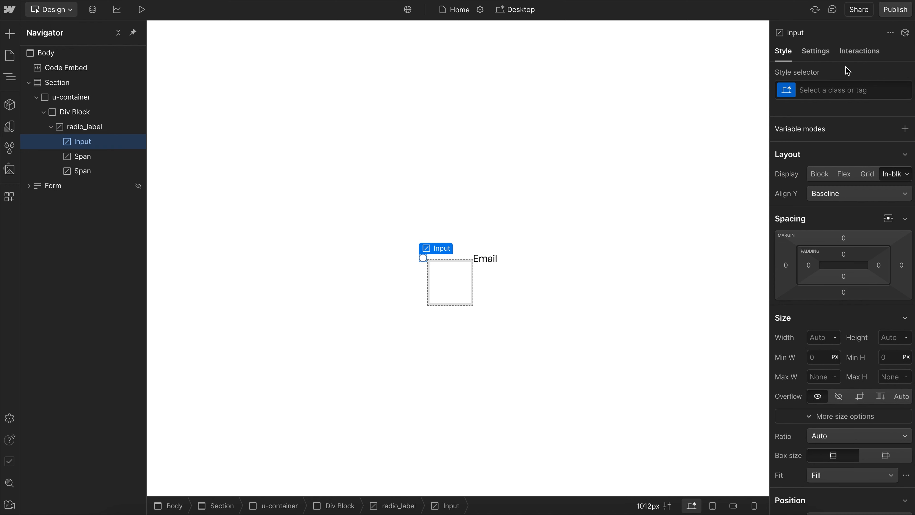
left_click(833, 90)
type("radio_input")
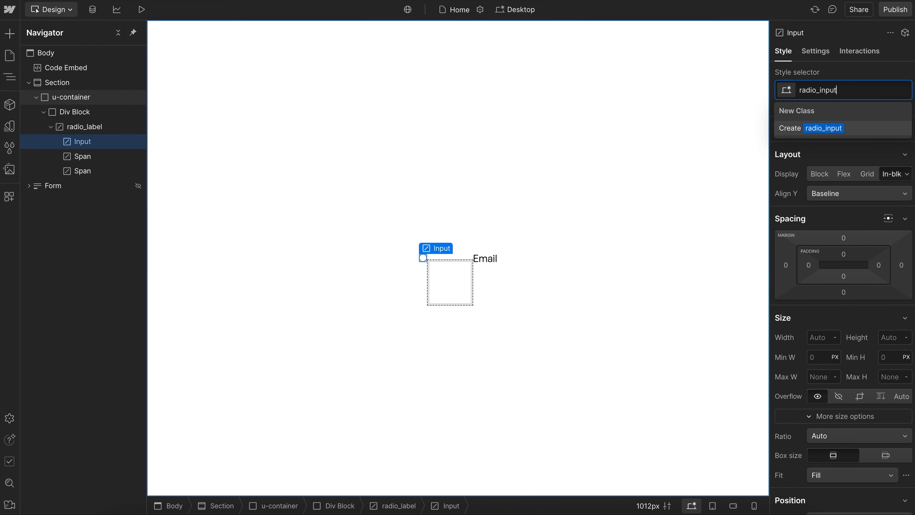
key("Return")
- Create a class named radio_circle_wrap on the empty span that follows the input
left_click(103, 156)
left_click(834, 90)
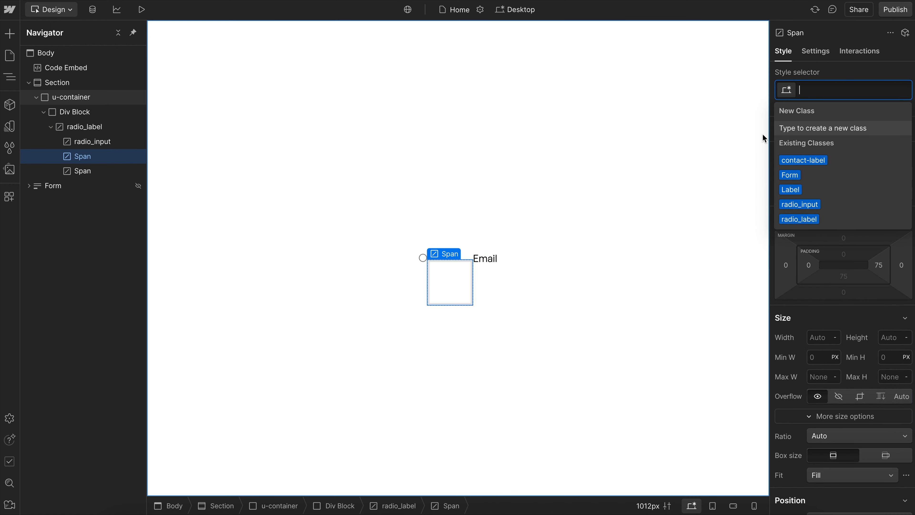
type("radio_circle_wrap")
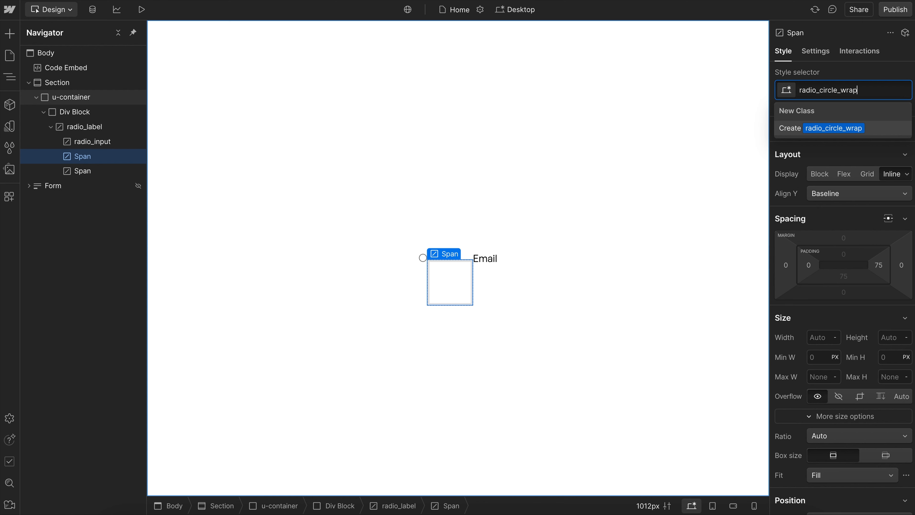
key("Return")
- Create a class named radio_text on the Email span
left_click(108, 171)
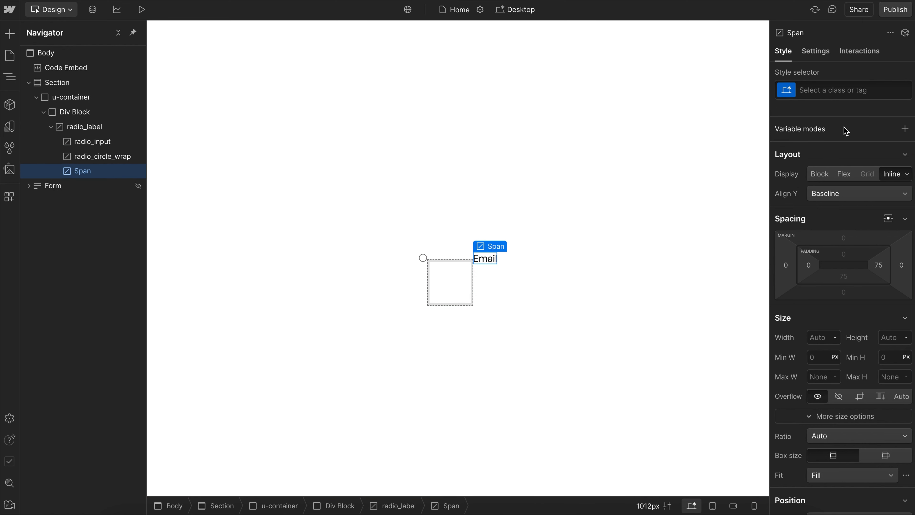
left_click(836, 91)
type("radio_text")
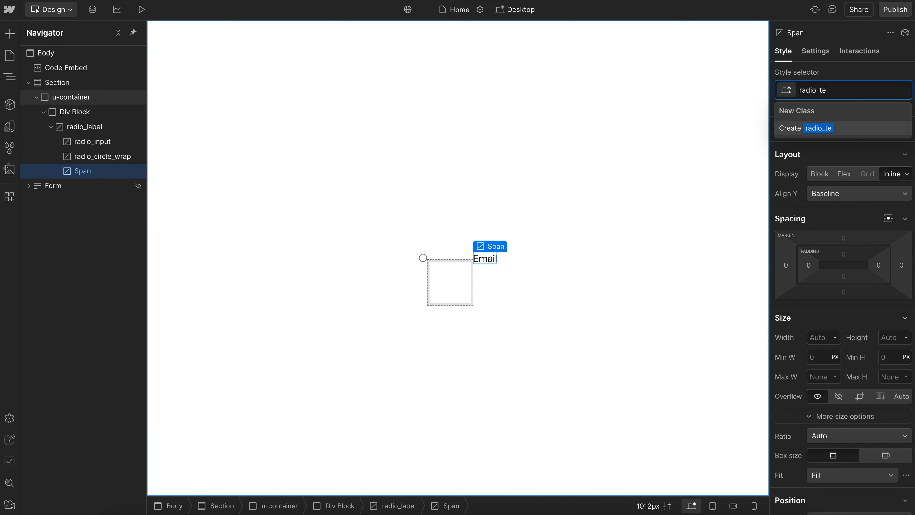
key("Return")
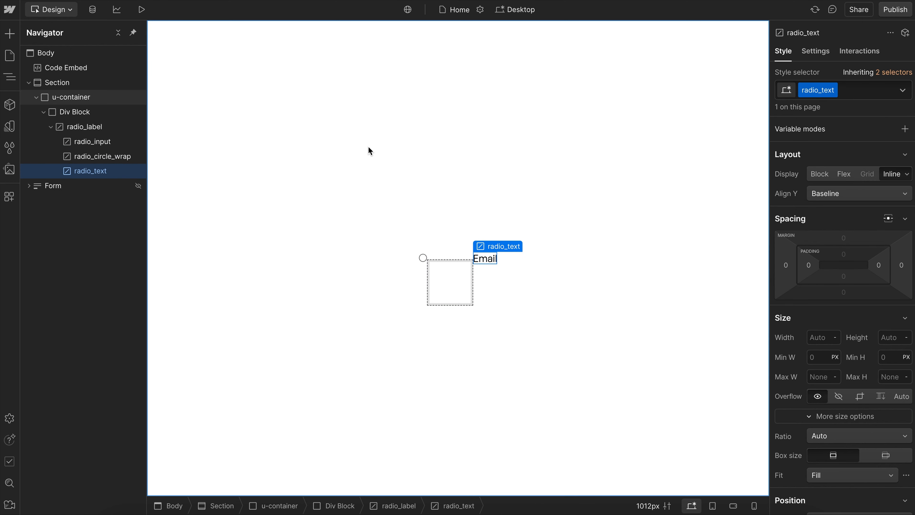
- Set the radio_label class's position to Relative
left_click(119, 128)
scroll(834, 364, "down", 4)
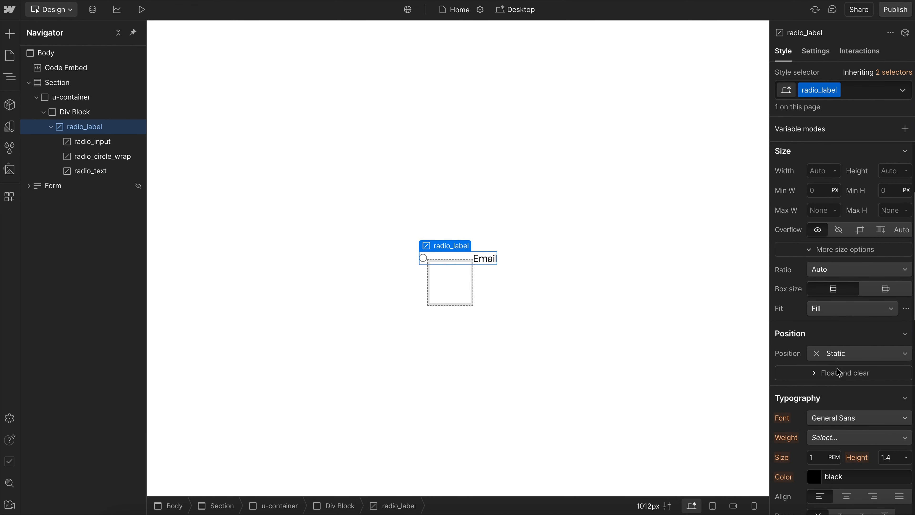
left_click(833, 353)
left_click(838, 372)
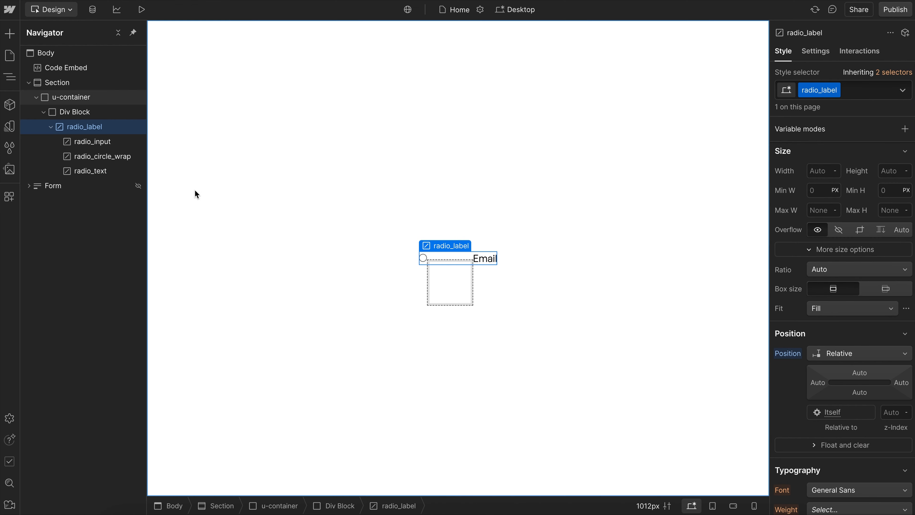
- Position radio_input as Absolute with 0% on all four sides and a z-index of 2
left_click(112, 147)
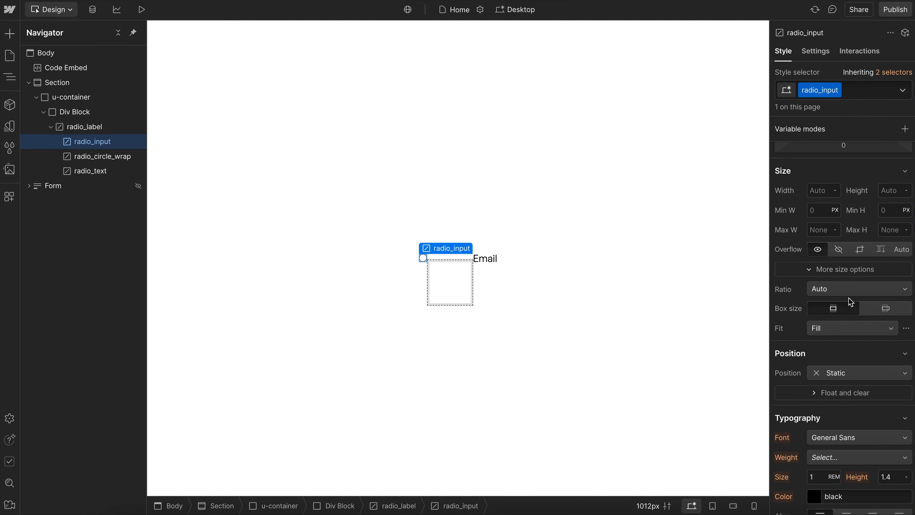
left_click(836, 356)
left_click(841, 356)
left_click(841, 371)
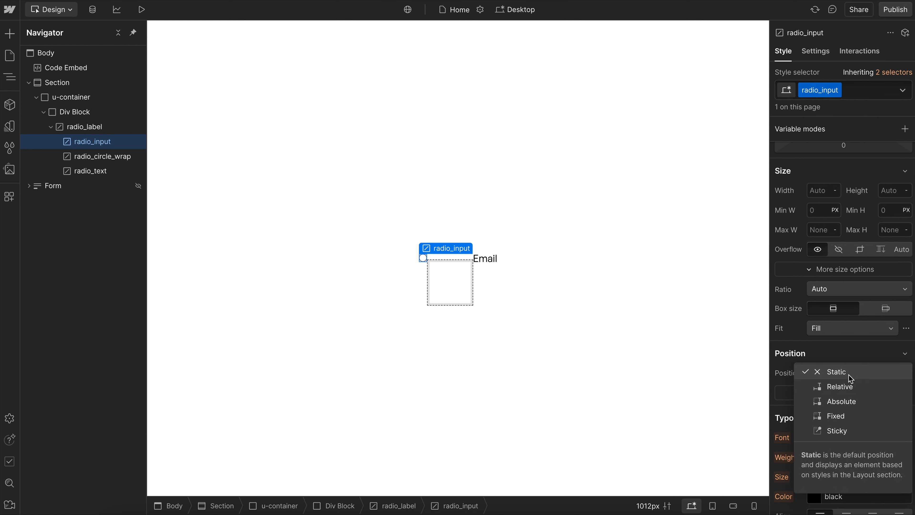
left_click(866, 401)
scroll(907, 404, "down", 1)
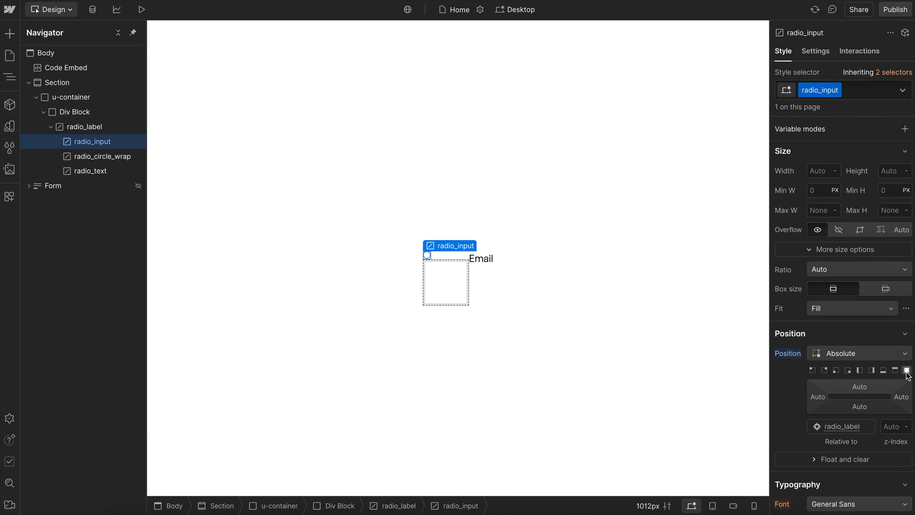
left_click(907, 371)
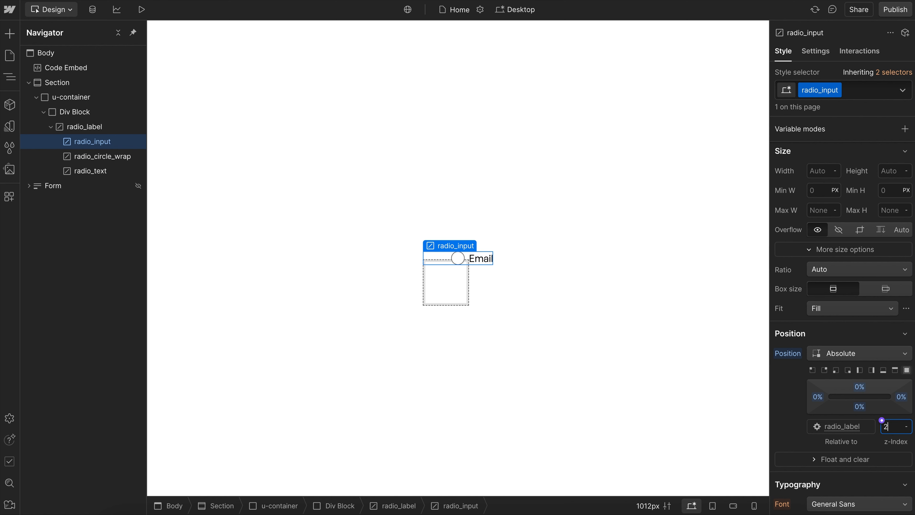
key("Return")
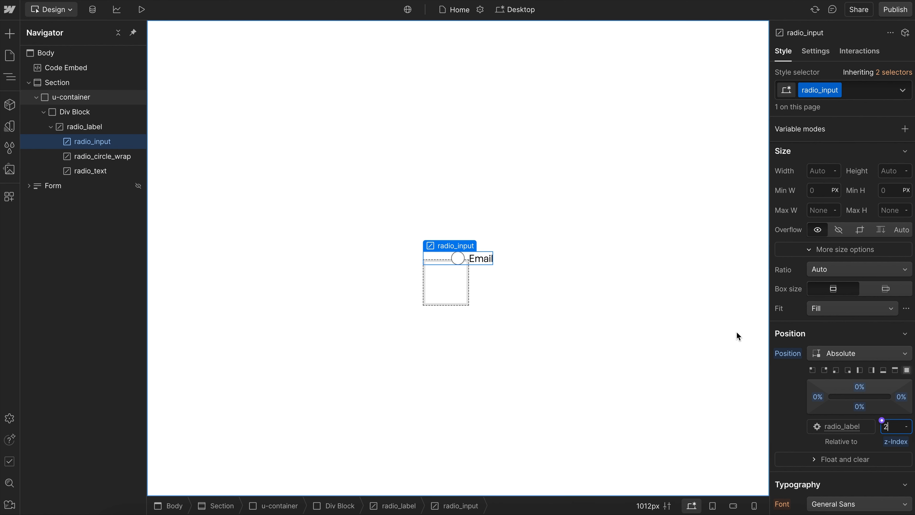
- Set the radio_input class's cursor to pointer
scroll(807, 404, "down", 10)
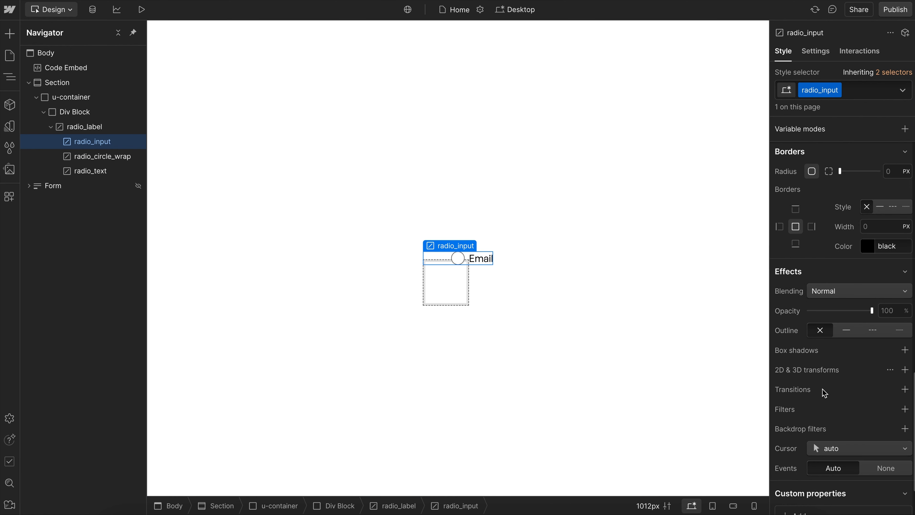
left_click(839, 448)
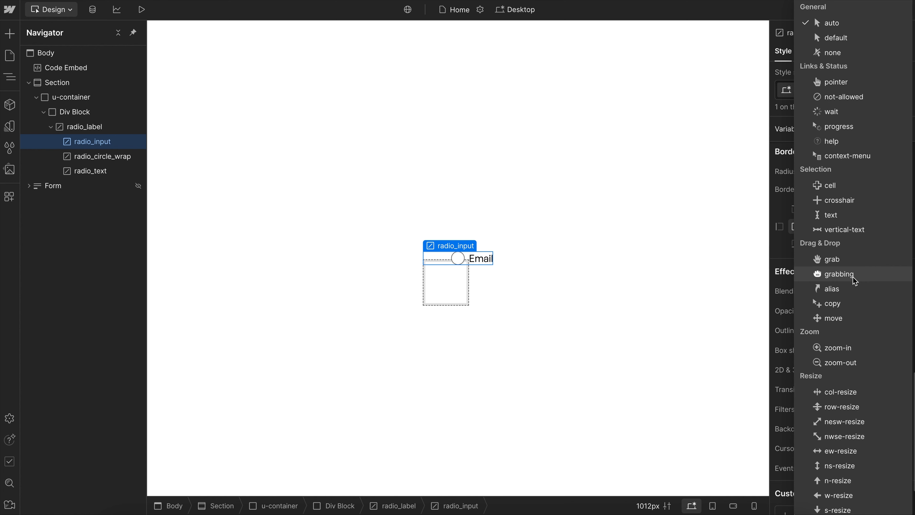
left_click(835, 82)
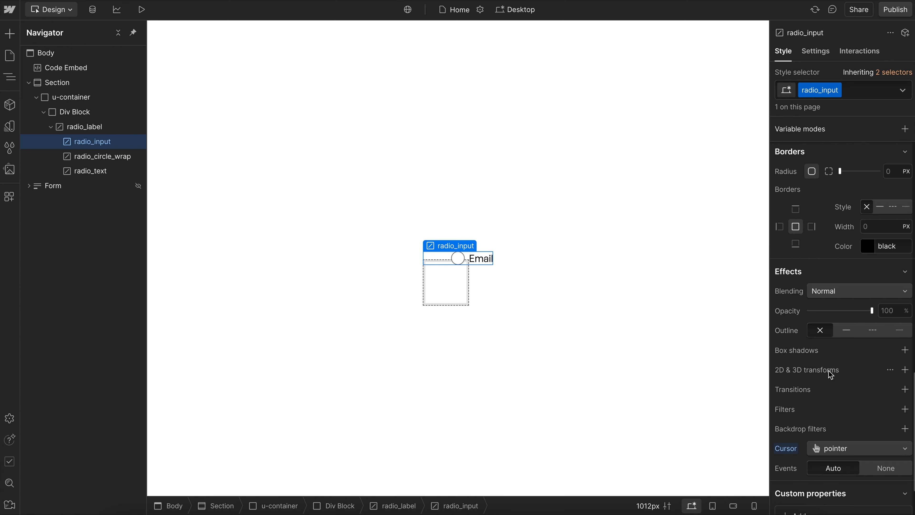
- Try an opacity of 0% on the radio_input class, and reset the opacity
scroll(830, 373, "down", 2)
left_click_drag(833, 237, 713, 231)
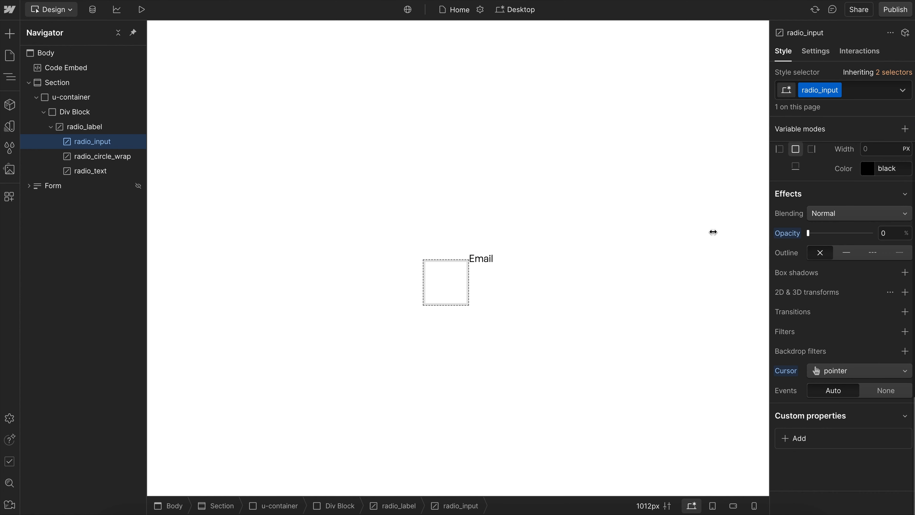
left_click(787, 234)
left_click(796, 254)
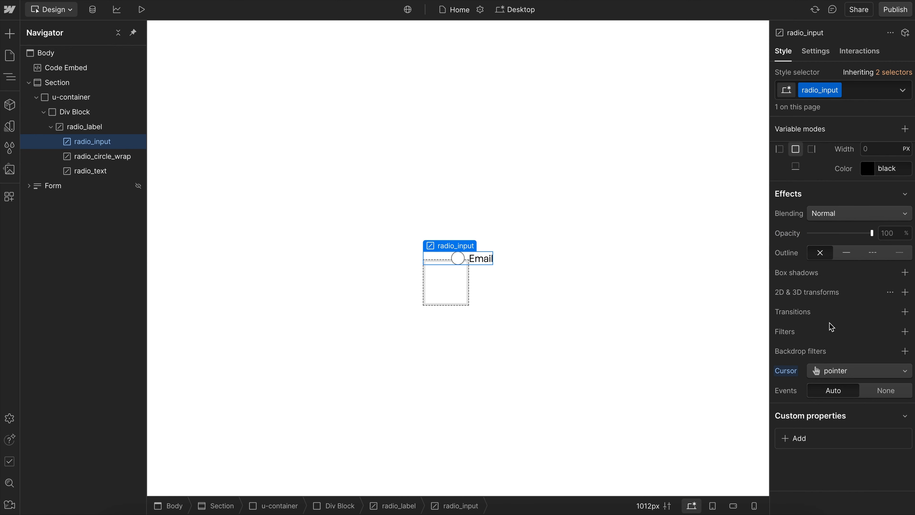
- Add the custom property appearance: none to the radio_input class
left_click(796, 438)
type("a")
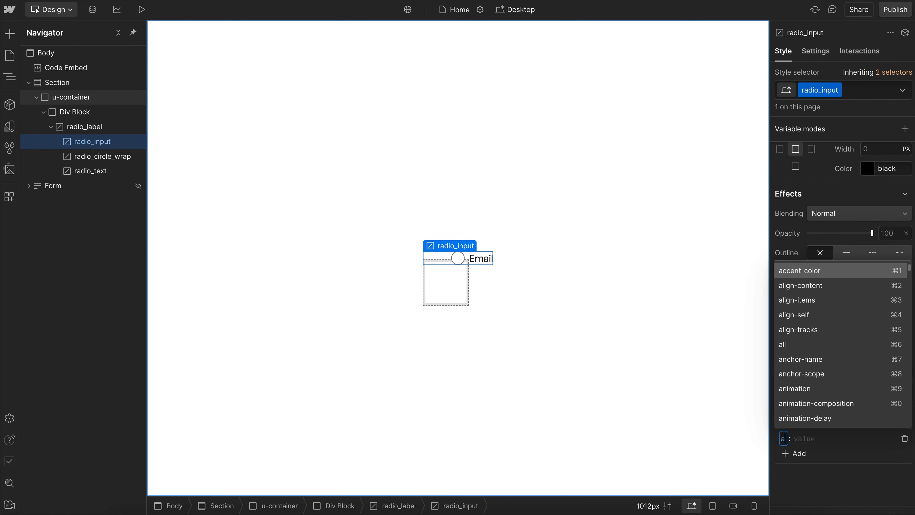
type("ppear")
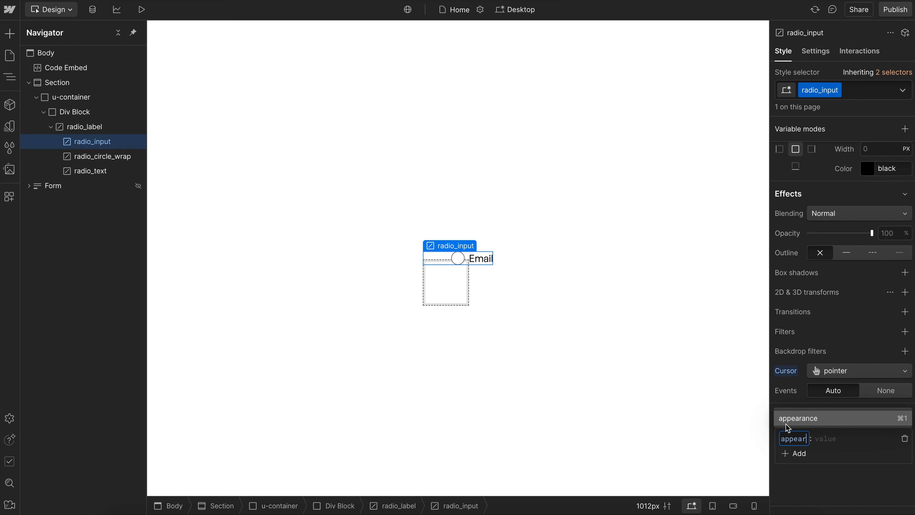
left_click(795, 420)
type("none")
key("Return")
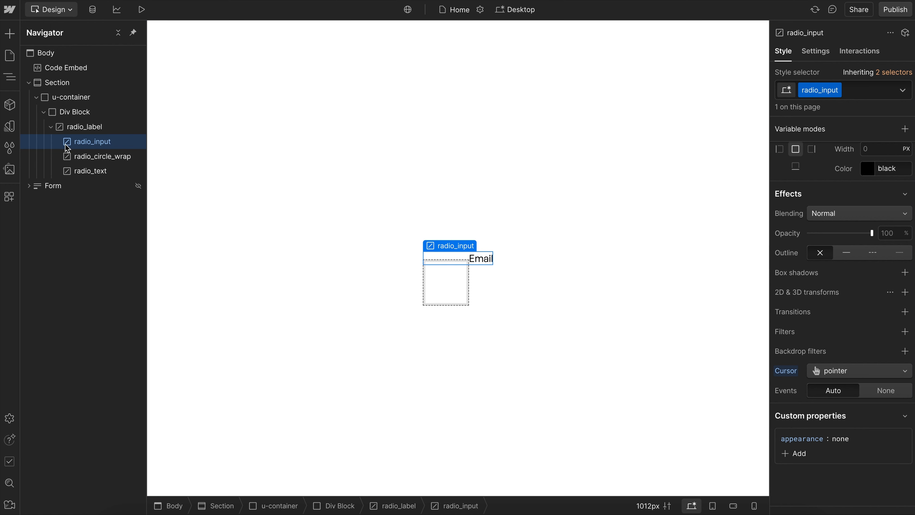
- Unhide the Form block by setting its display to Block
left_click(51, 187)
scroll(814, 189, "up", 10)
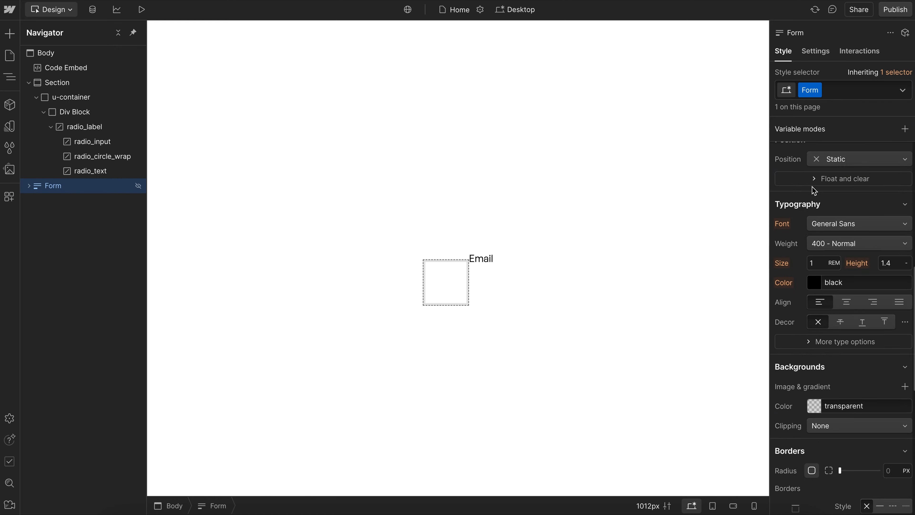
scroll(501, 330, "down", 5)
scroll(501, 331, "down", 2)
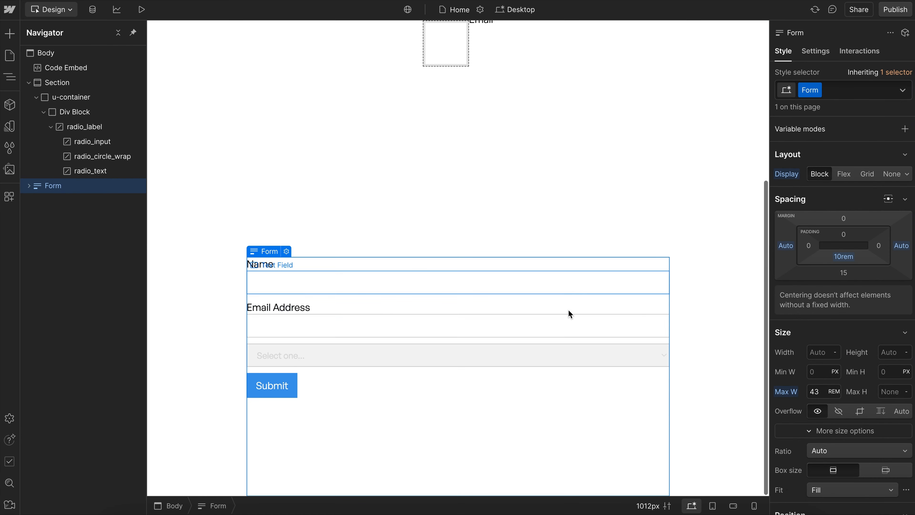
- Add the custom property appearance: none to the form's Select Field
left_click(601, 356)
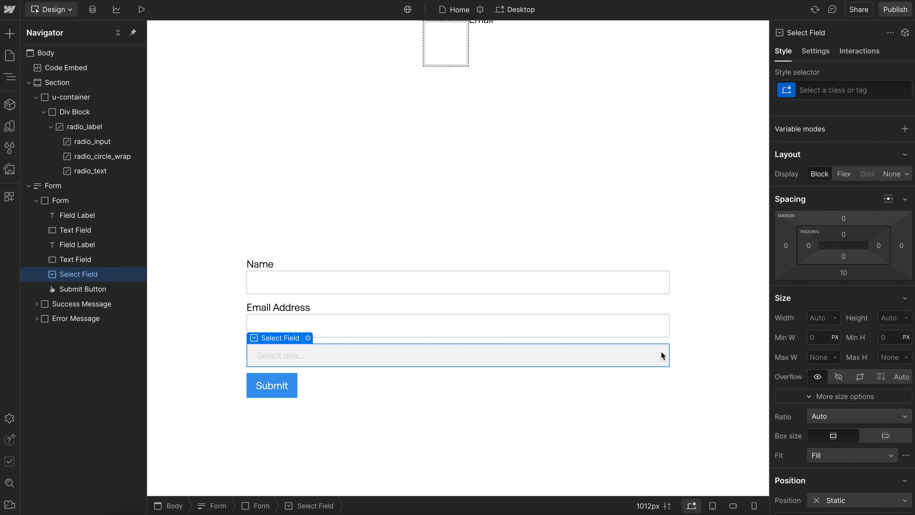
scroll(876, 373, "down", 10)
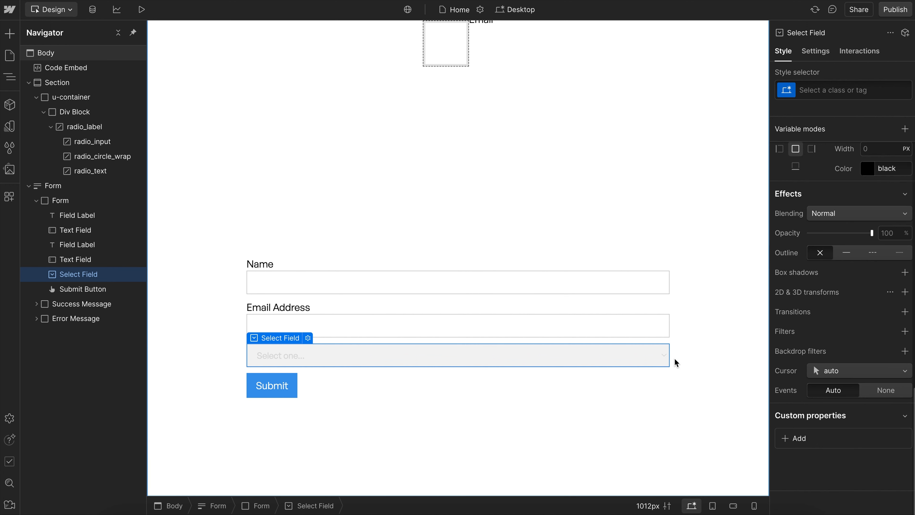
left_click(796, 446)
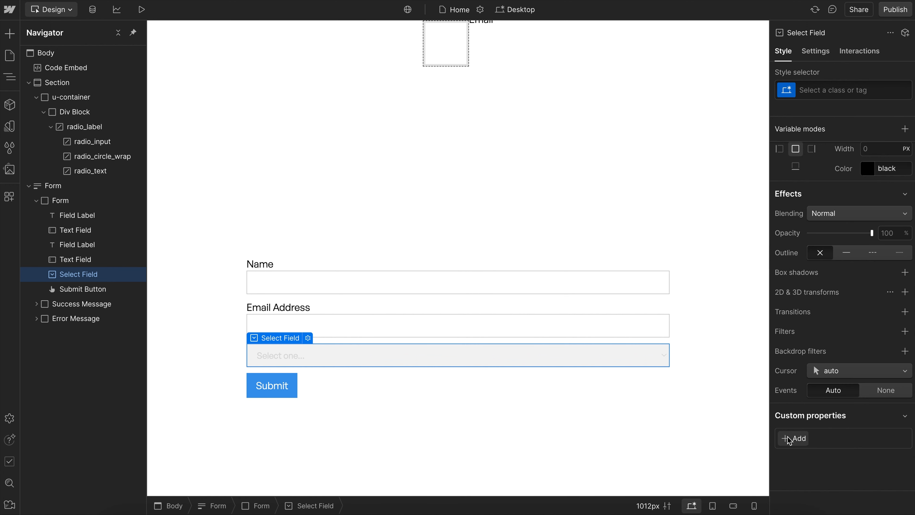
type("appear")
left_click(832, 421)
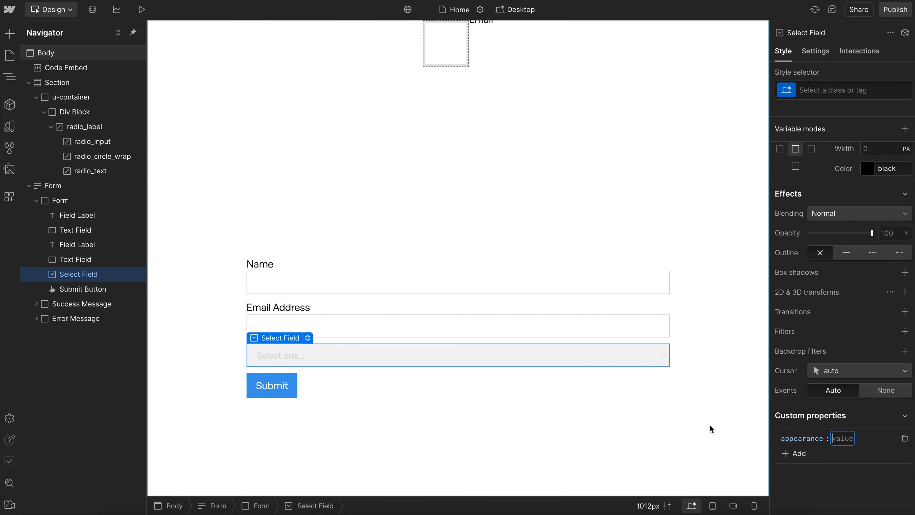
type("none")
key("Return")
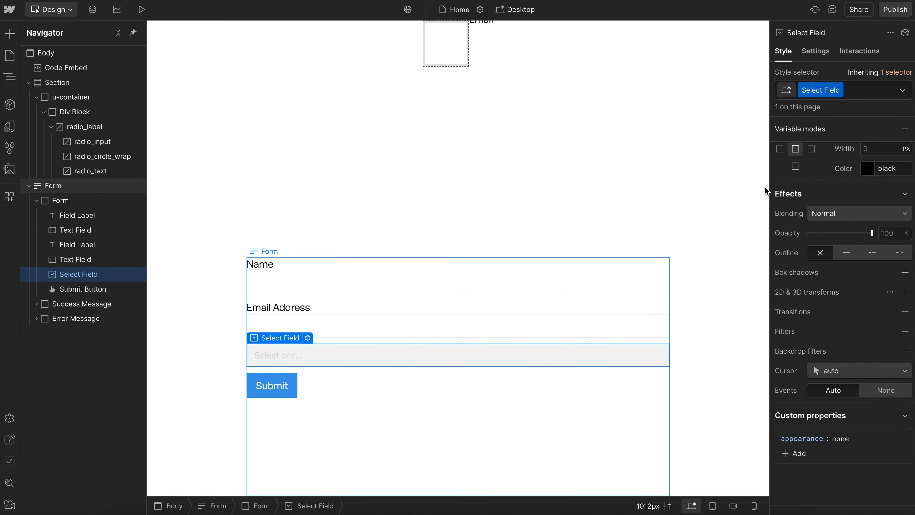
- Hide the outer Form block with display None and return to the radio_input element
left_click(81, 187)
left_click(886, 173)
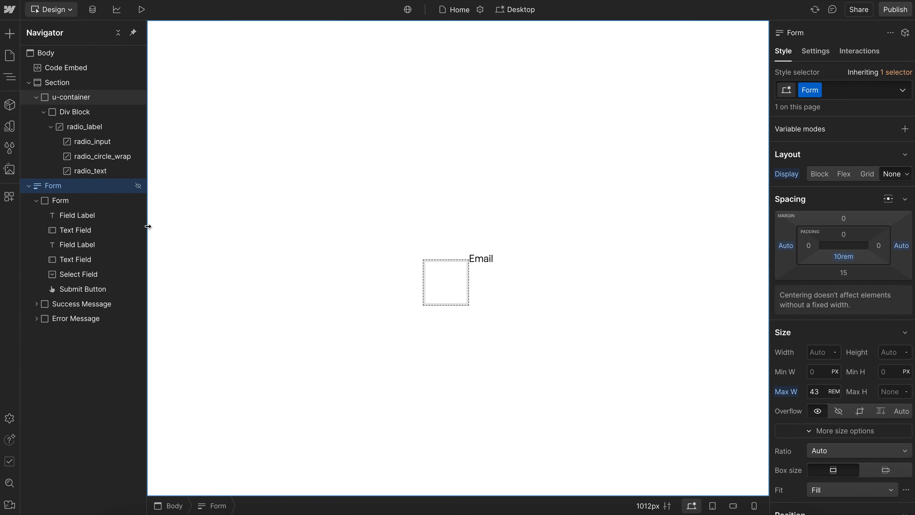
left_click(76, 235)
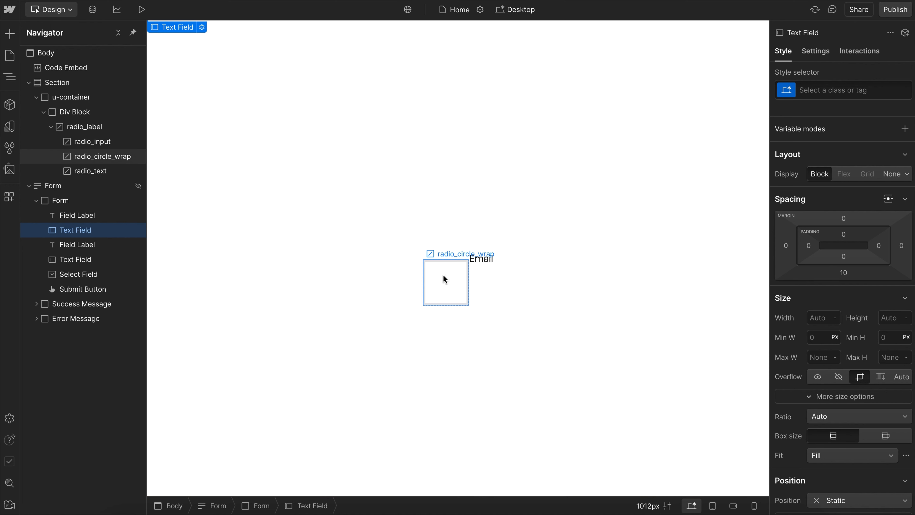
left_click(440, 249)
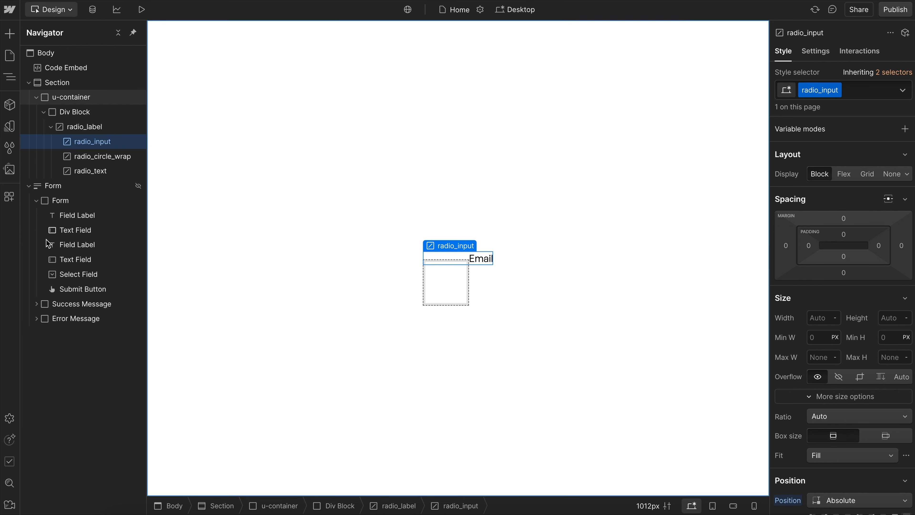
- Set the padding of radio_circle_wrap to 0 on all sides and its display to Block
left_click(99, 157)
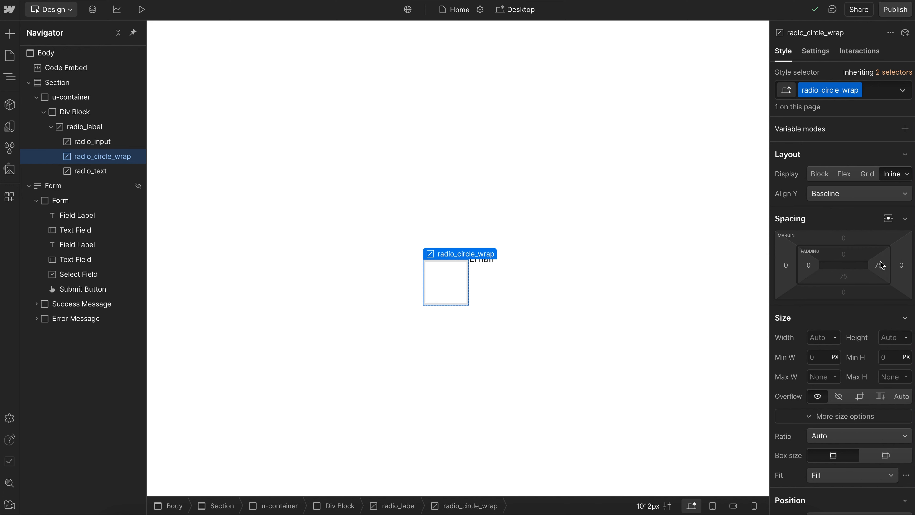
left_click(881, 263, "shift")
type("0")
key("Return")
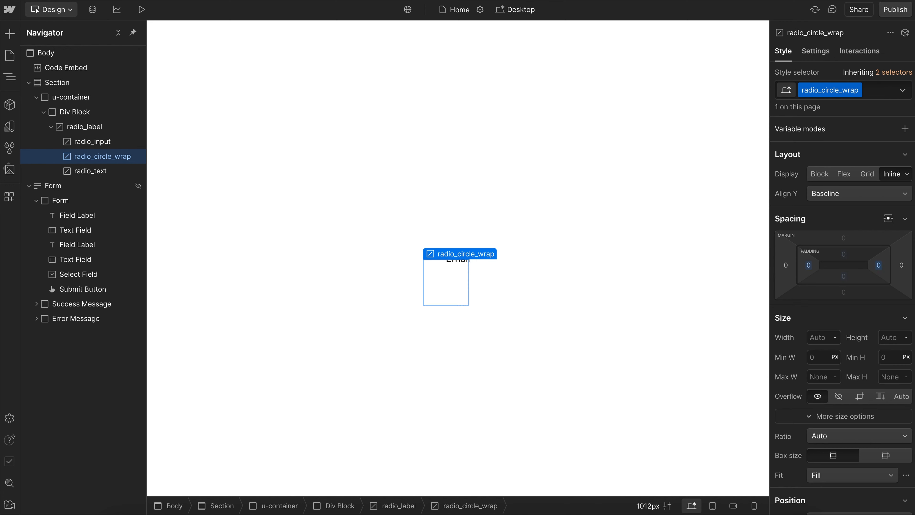
left_click(818, 175)
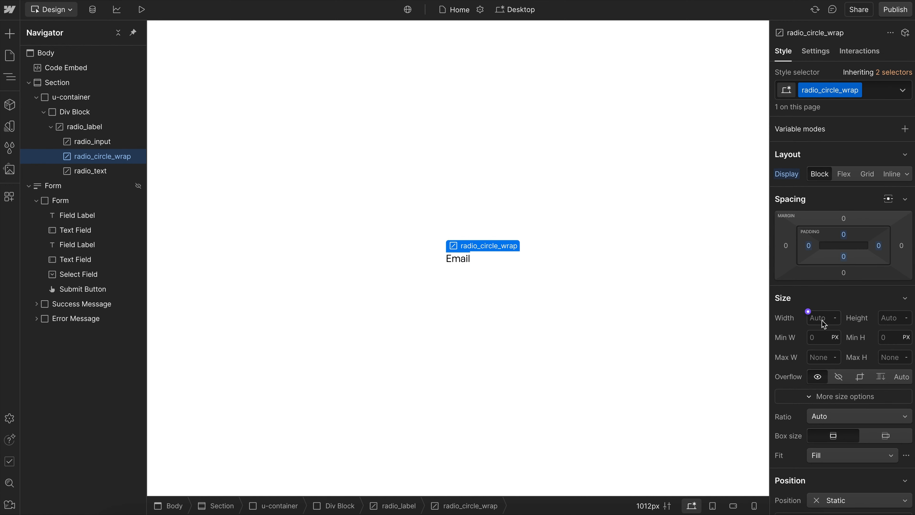
- Give radio_circle_wrap a 1.5rem width with a Square (1:1) ratio, and make it a flex container centred on both axes
type("1.5rem")
key("Return")
left_click(822, 419)
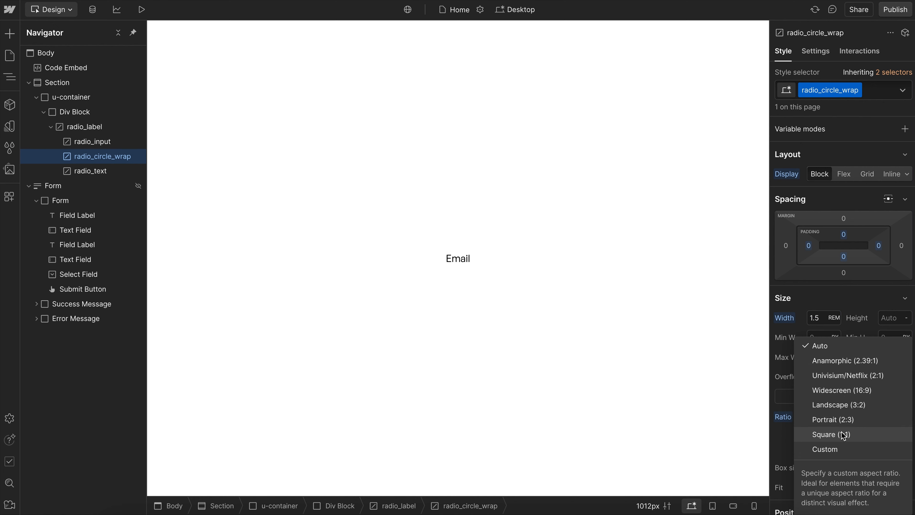
left_click(843, 434)
left_click(844, 175)
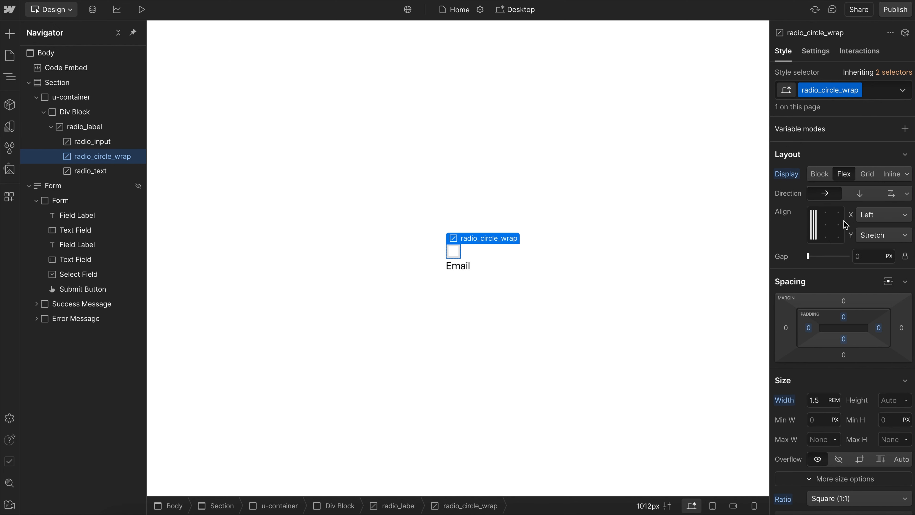
left_click(824, 223)
- Add a Custom Element inside radio_circle_wrap and give it the class radio_circle_inner
key("super+e")
type("cu")
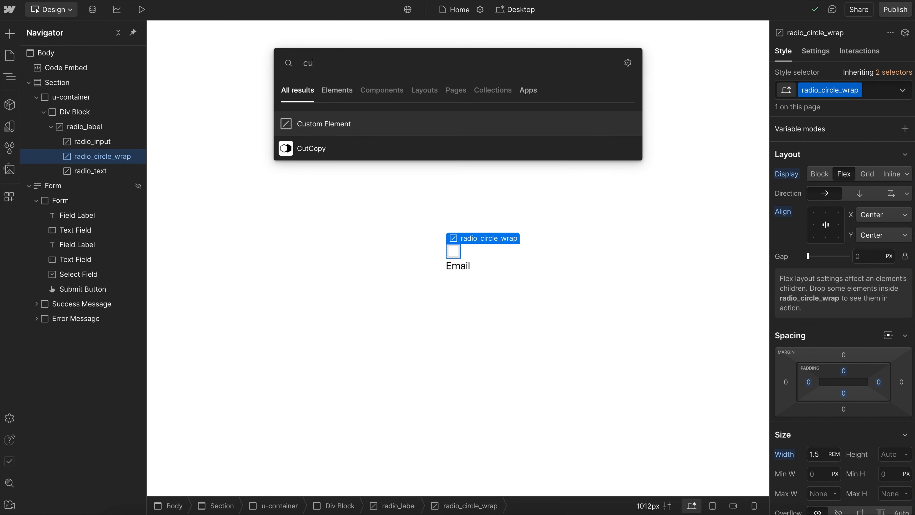
type("s")
key("Return")
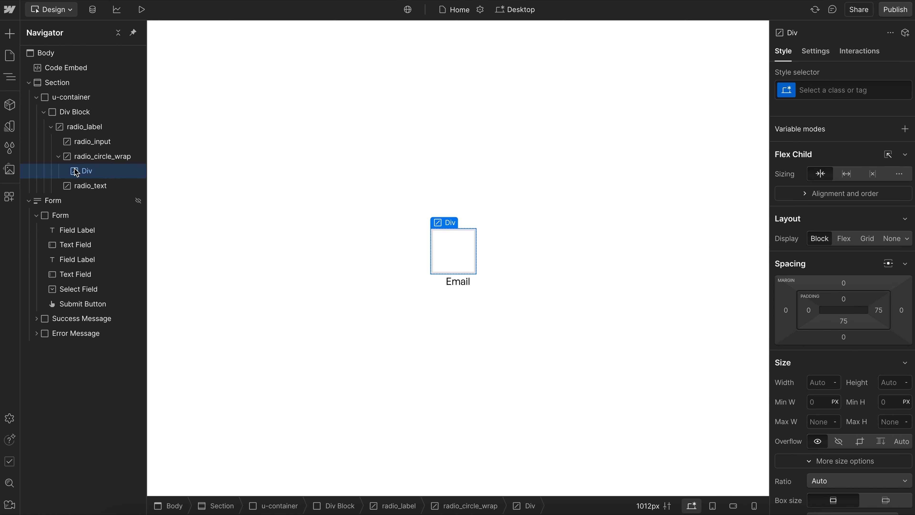
key("super+Return")
type("radio_circle_")
type("inner")
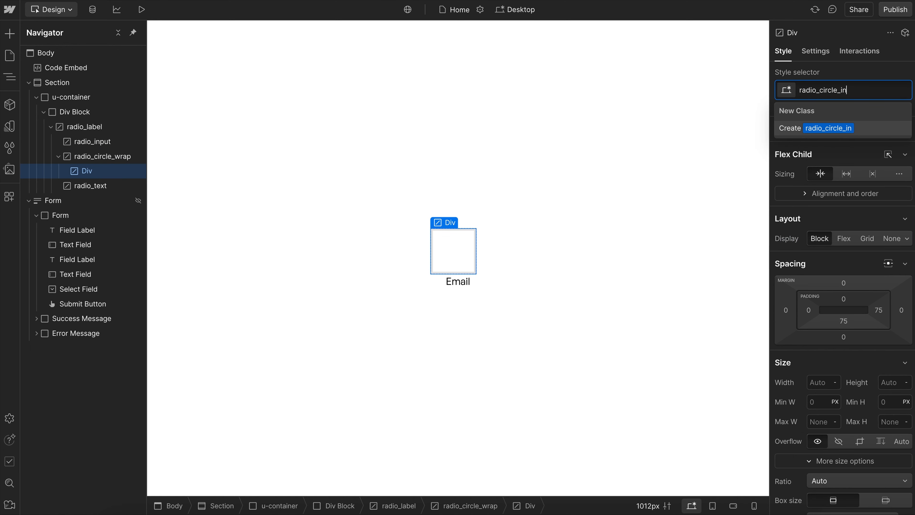
key("Return")
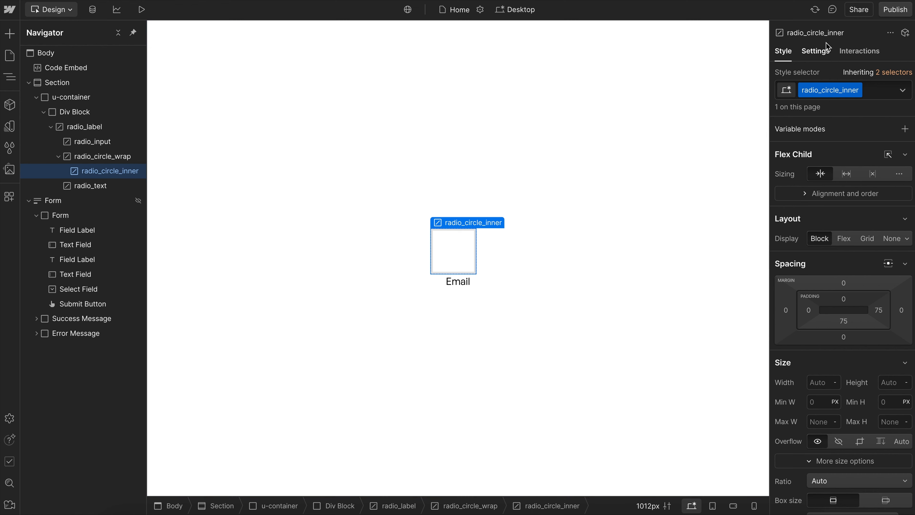
- Change the tag of radio_circle_inner to span
left_click(816, 51)
left_click(838, 173)
type("s")
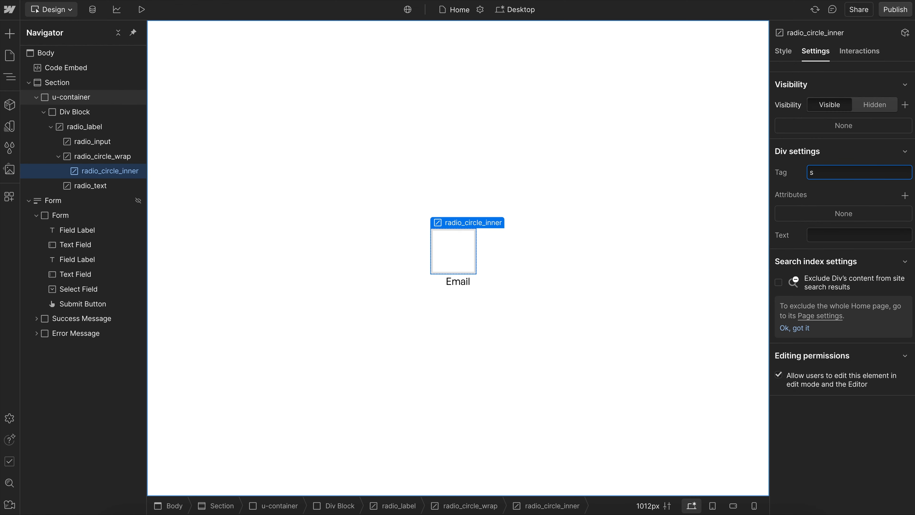
type("aan")
key("Return")
- Set the padding of radio_circle_inner to 0 on all sides
left_click(781, 53)
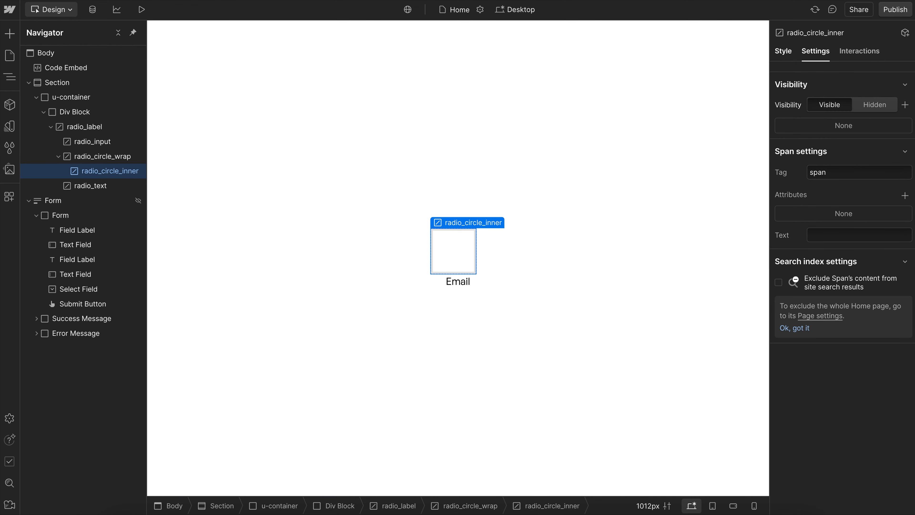
left_click(878, 310)
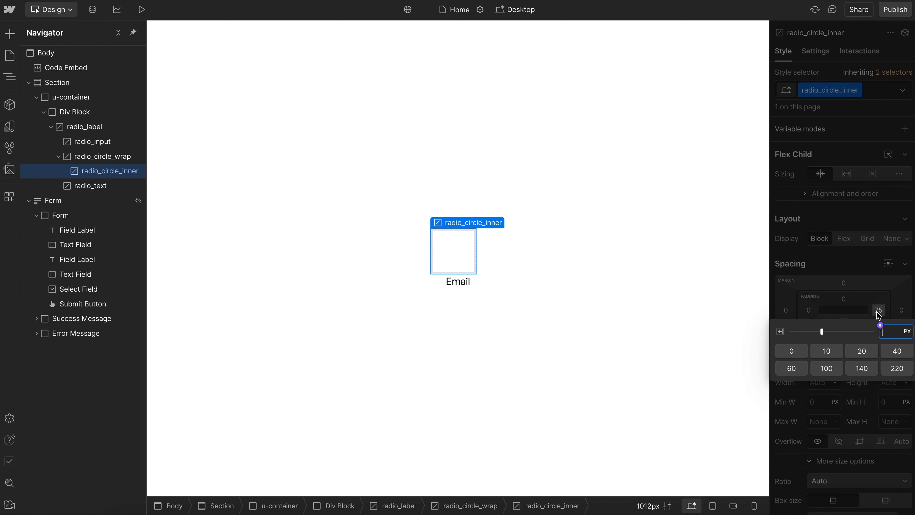
type("0")
key("shift+Return")
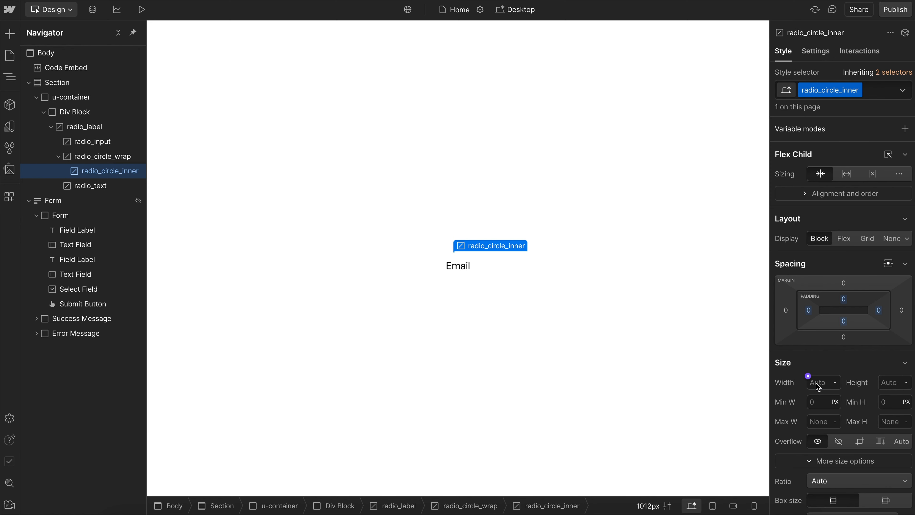
- Set both the width and height of radio_circle_inner to 70%
left_click(818, 384)
type("70%")
key("Return")
left_click(889, 384)
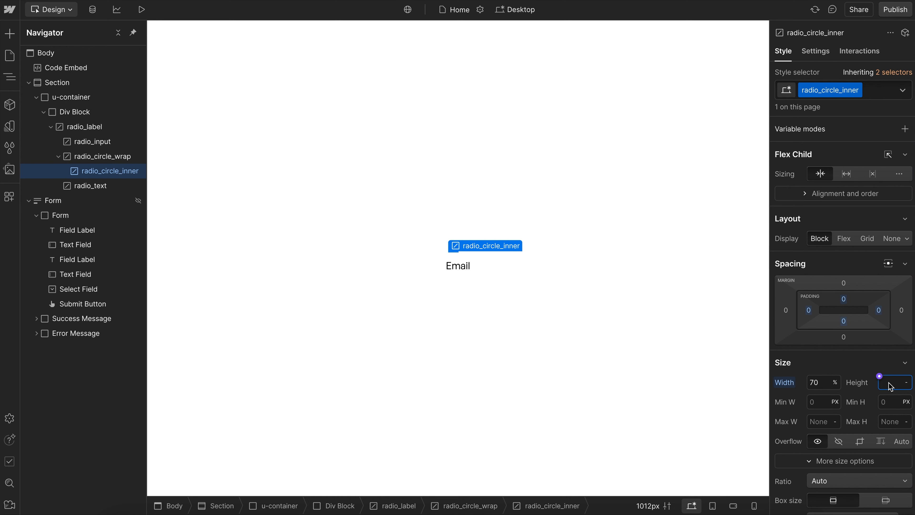
type("70")
key("Return")
- Round radio_circle_inner into a circle with a border radius of 100vw
scroll(856, 346, "down", 10)
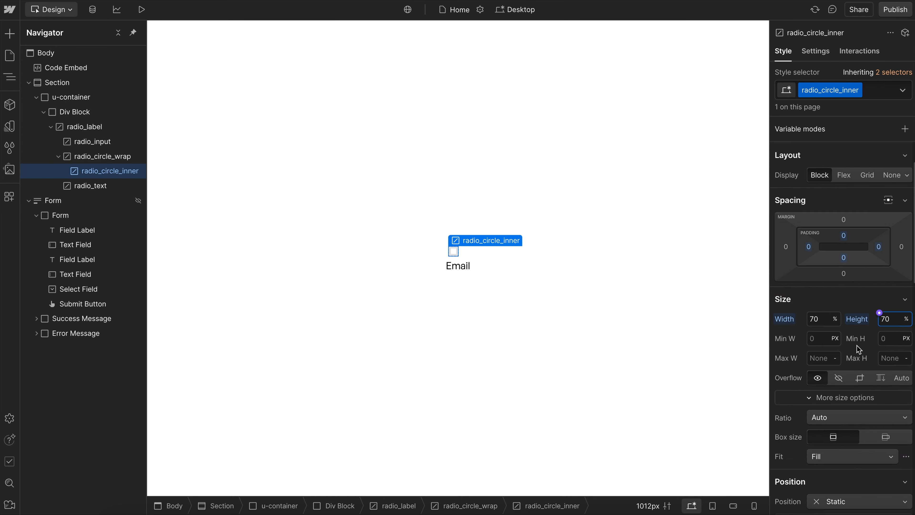
left_click(896, 307)
type("100vw")
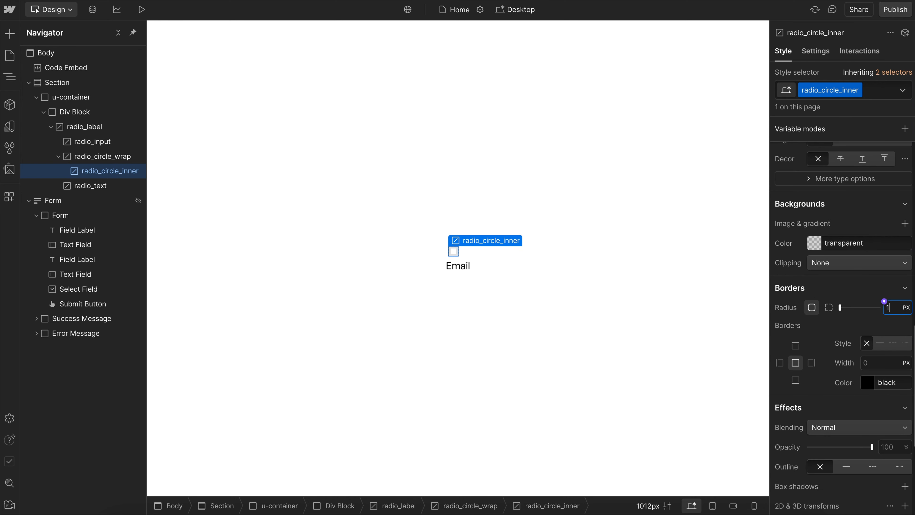
key("Return")
- Set the background color of radio_circle_inner to the custom value currentColor
left_click(814, 243)
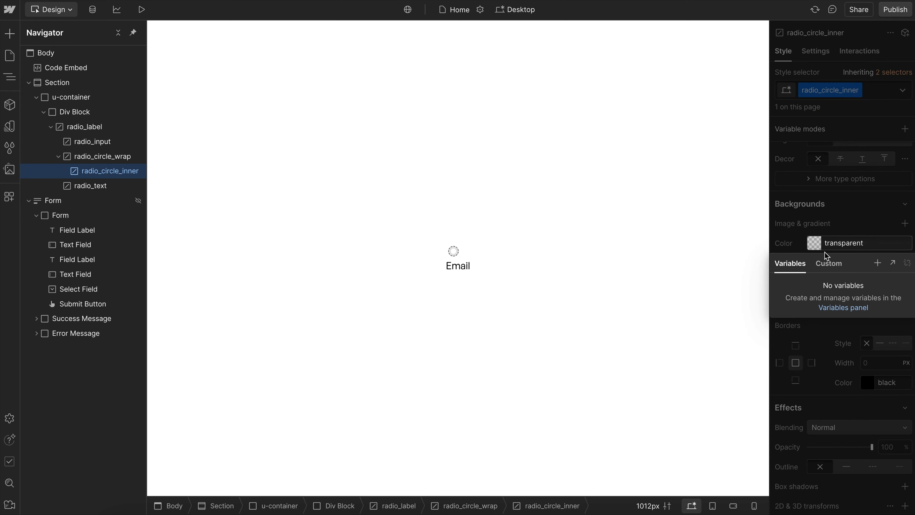
left_click(772, 265)
type("currentCol")
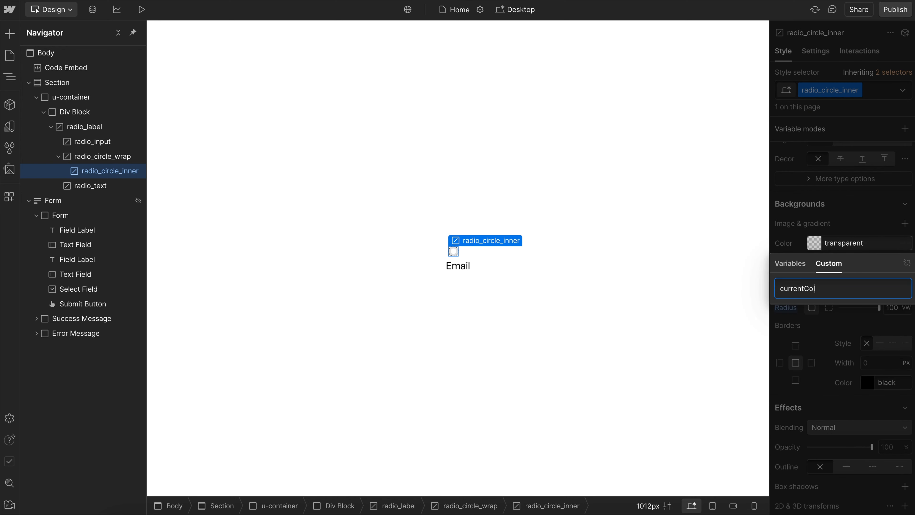
type("or")
left_click(827, 212)
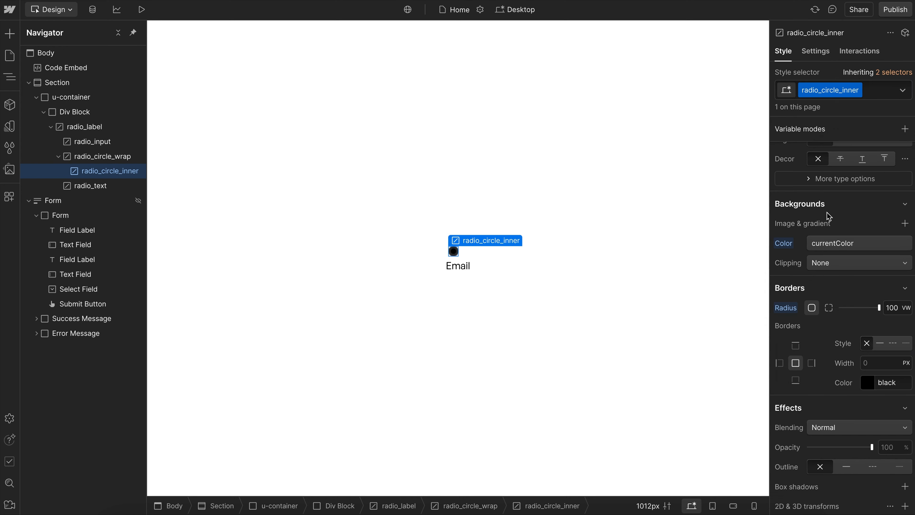
- Give radio_circle_wrap a solid border with a width of 2/16rem
left_click(118, 158)
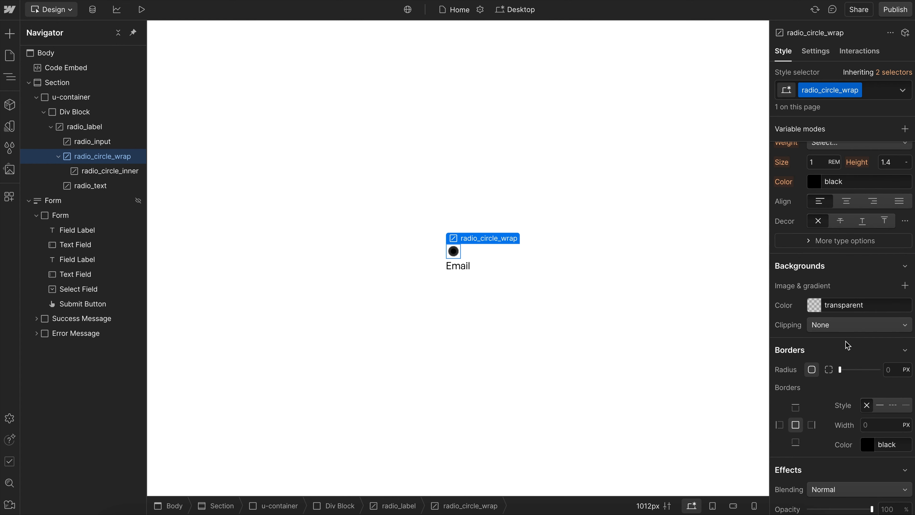
left_click(878, 428)
type("2/16rem")
key("Return")
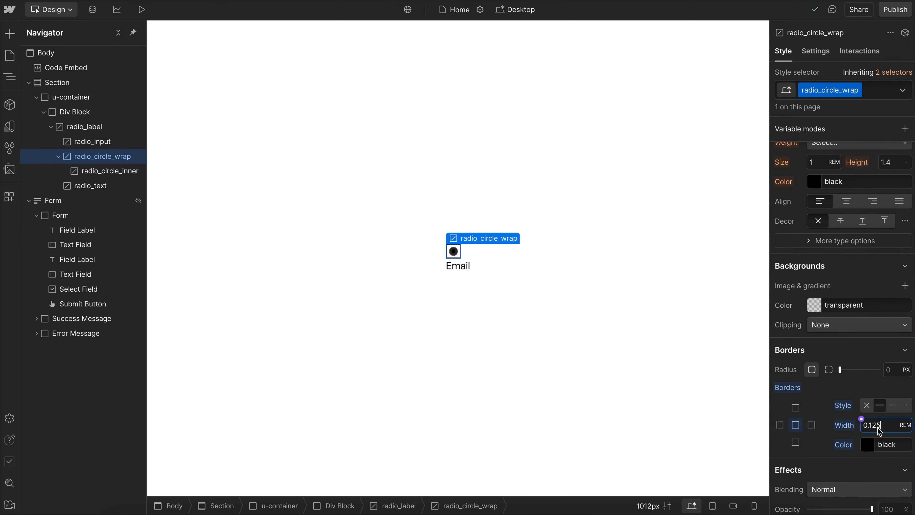
- Reset the border color of radio_circle_wrap and set its border radius to 100vw
left_click(842, 446)
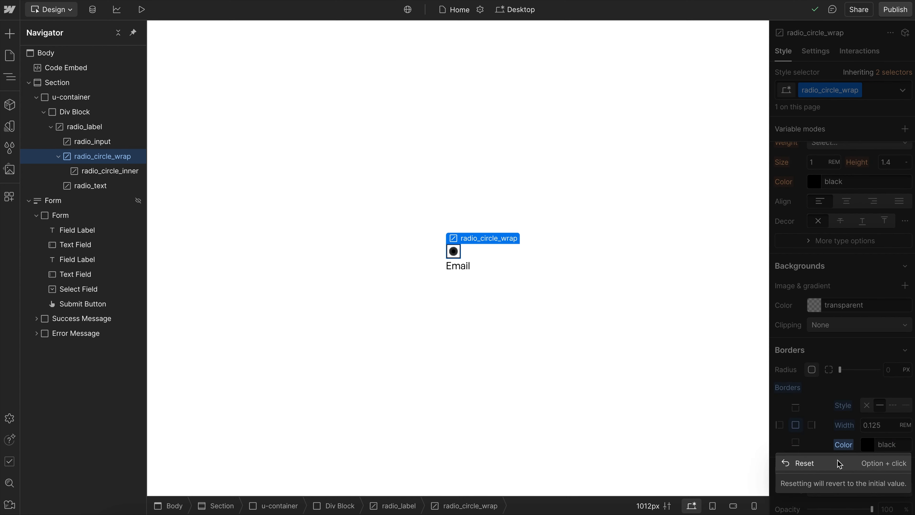
left_click(836, 464)
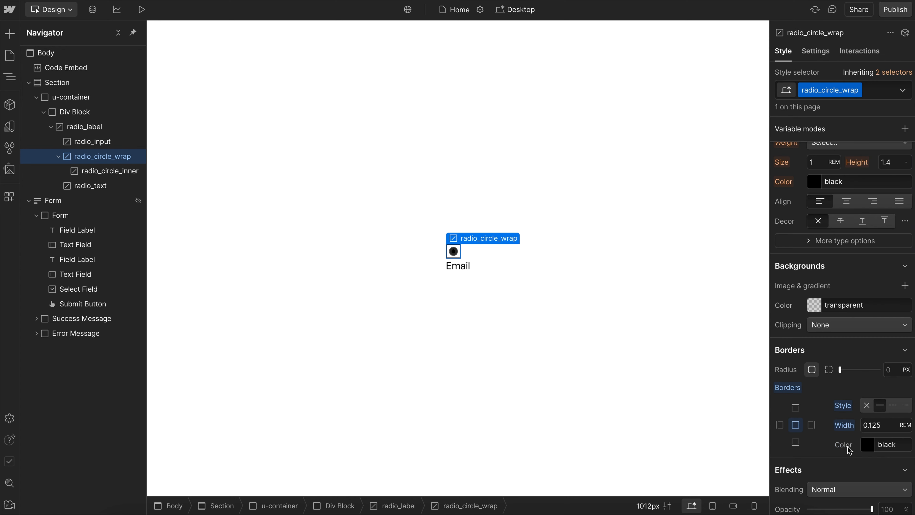
left_click(898, 371)
type("100vw")
key("Return")
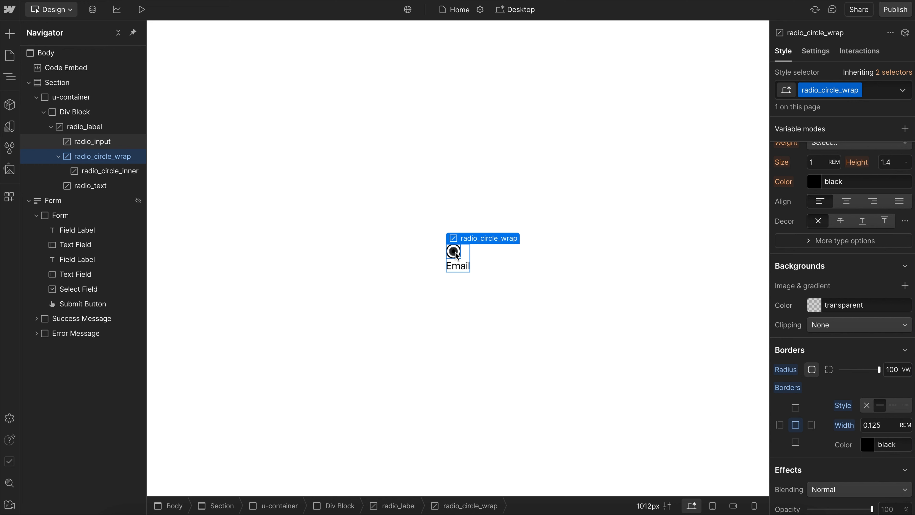
- Set the opacity of radio_circle_inner to 0%
left_click(457, 255)
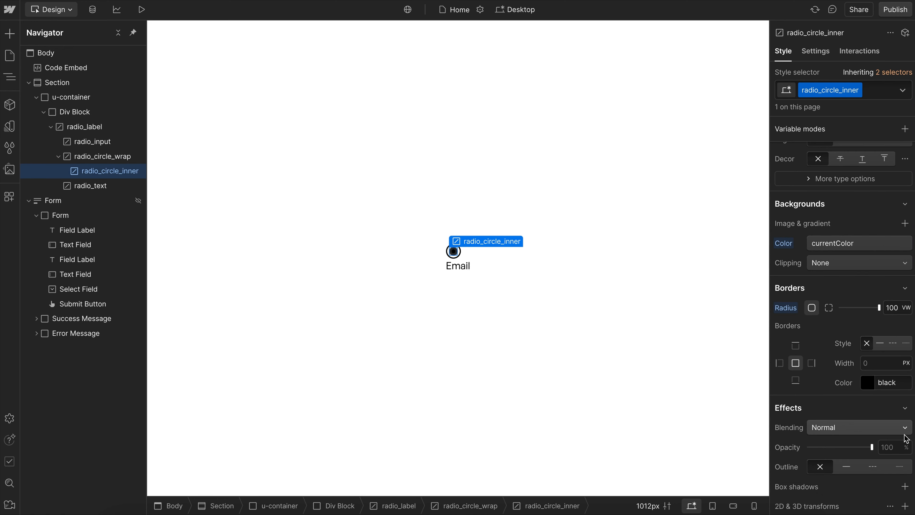
scroll(905, 436, "down", 7)
left_click_drag(833, 203, 684, 202)
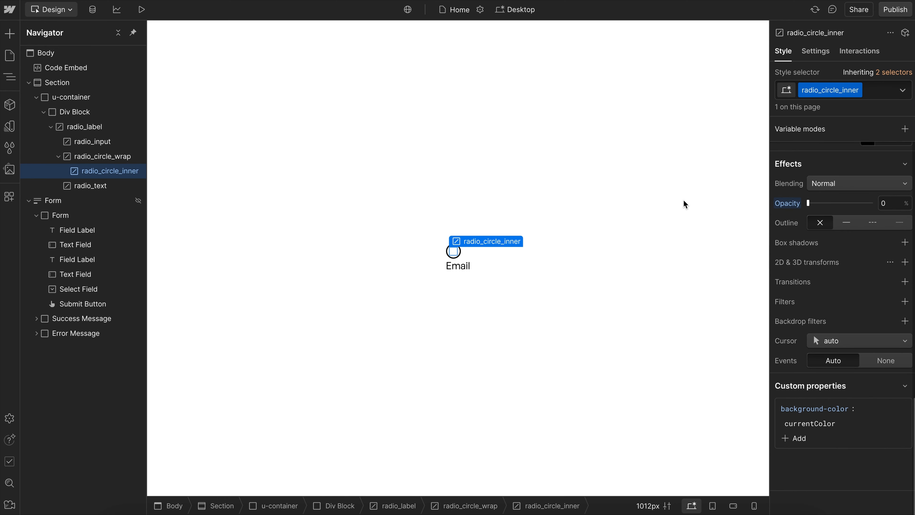
- Make radio_label a horizontal flex layout with vertically centered children and a gap of 0.6rem
left_click(58, 156)
left_click(103, 126)
scroll(810, 249, "up", 10)
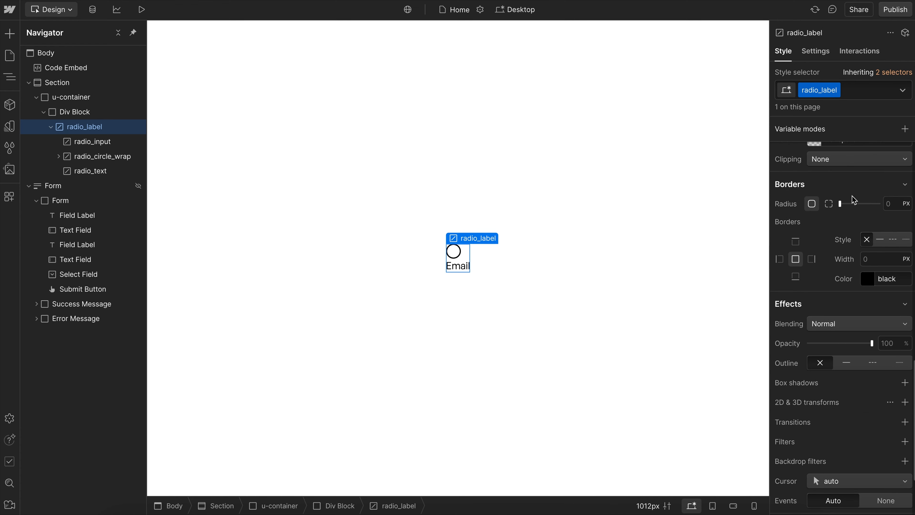
left_click(844, 174)
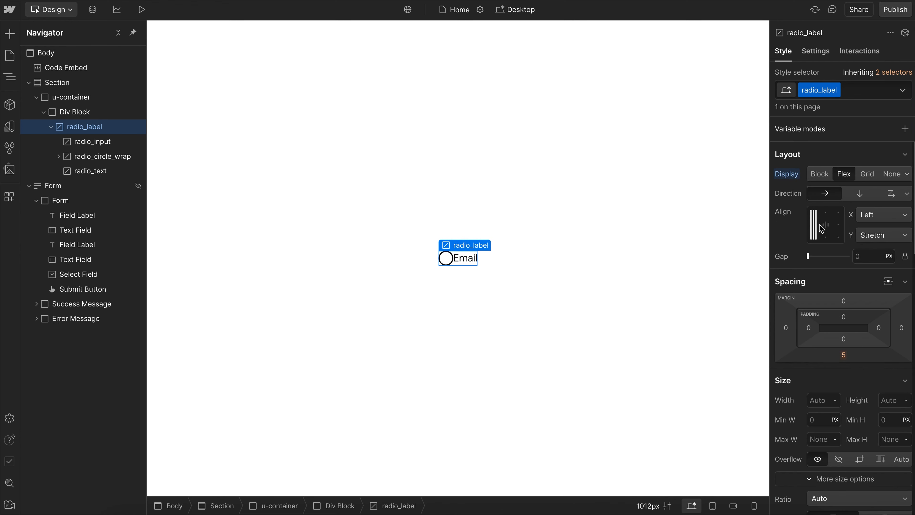
left_click(814, 224)
left_click(868, 256)
type("0.6rem")
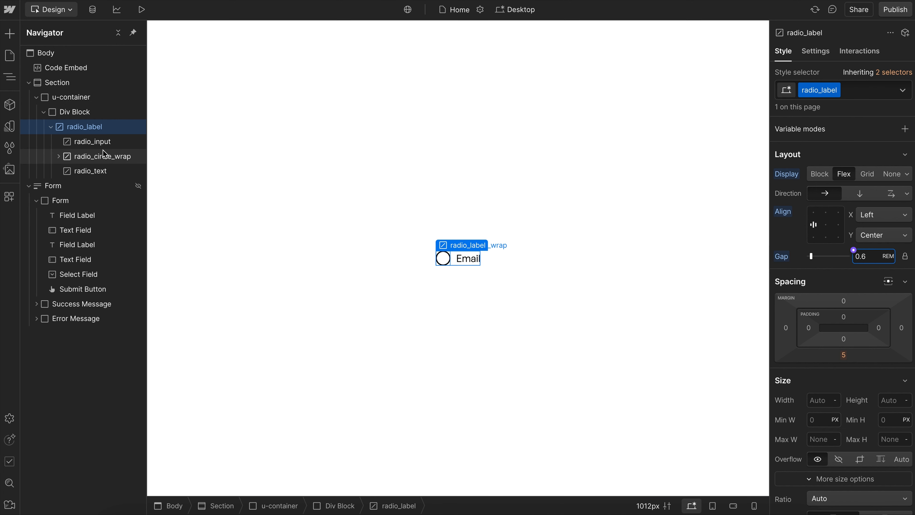
- In the page's code embed, add the selector .radio_label:has(input:checked) .radio_circle_inner below the label rule
double_click(813, 93)
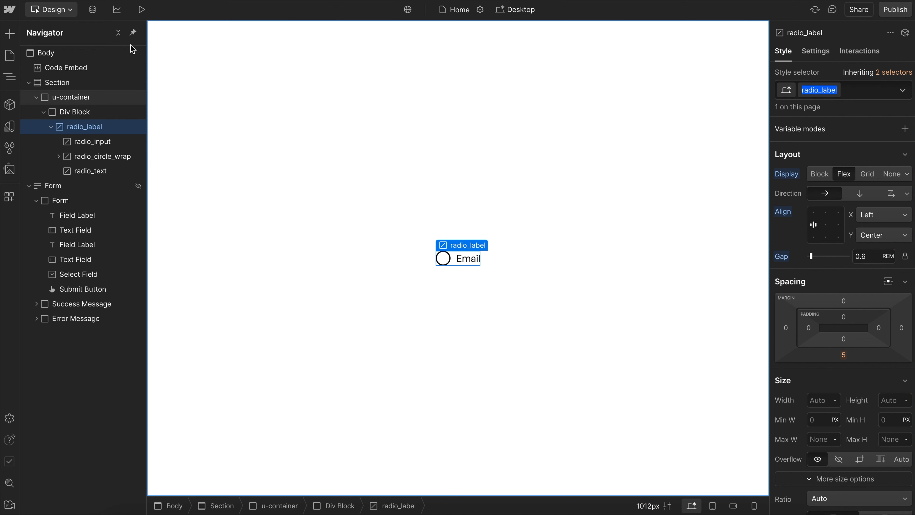
double_click(129, 70)
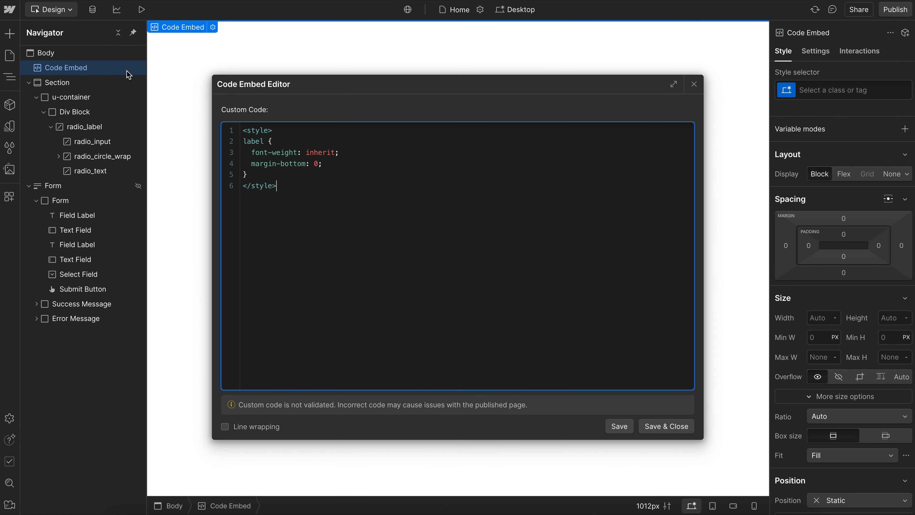
left_click(276, 180)
key("Return")
key("Return")
type(".radio_label:")
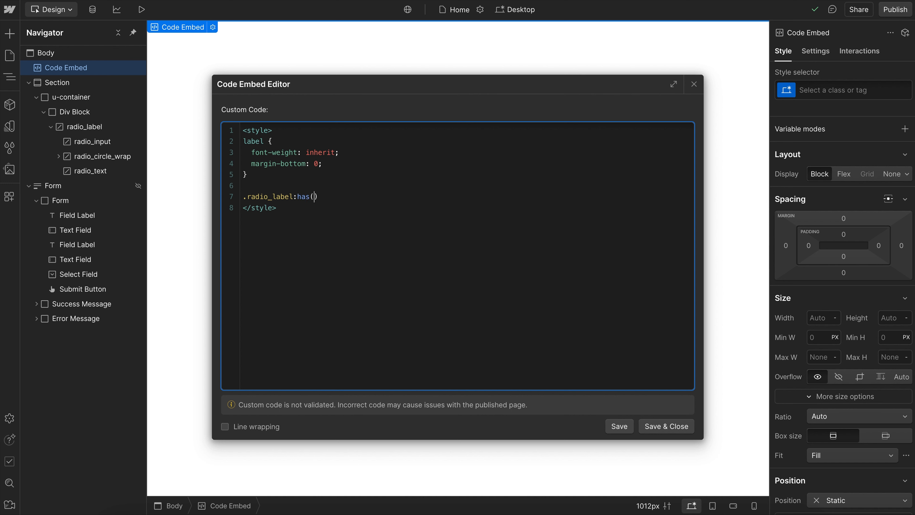
type("has(input:checked")
type(") .radio_label")
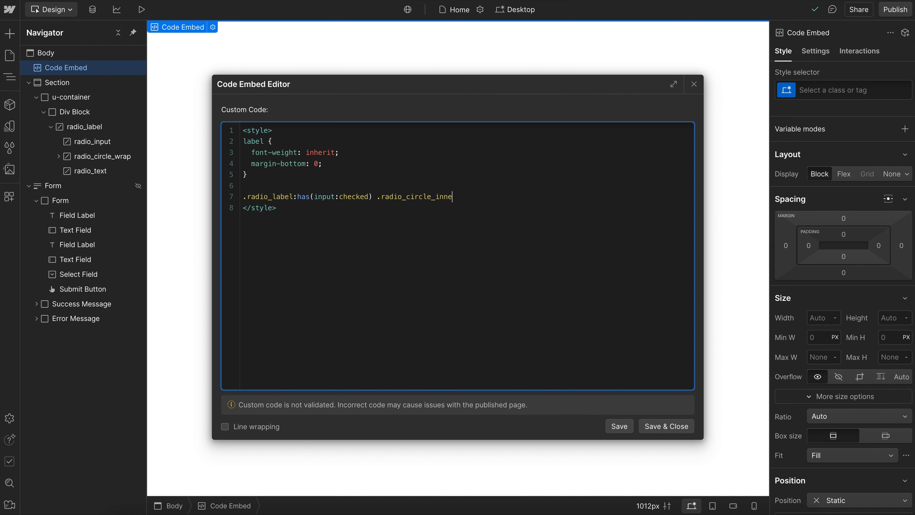
type("{")
- Give the checked-radio rule an opacity declaration and save the code embed
key("Return")
key("Return")
type("opacity")
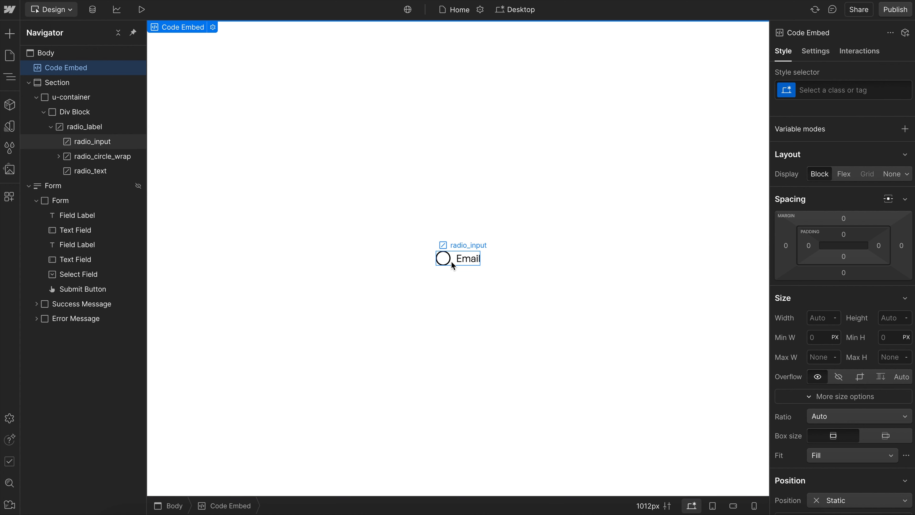
- Change the text of radio_text to "Red"
left_click(451, 262)
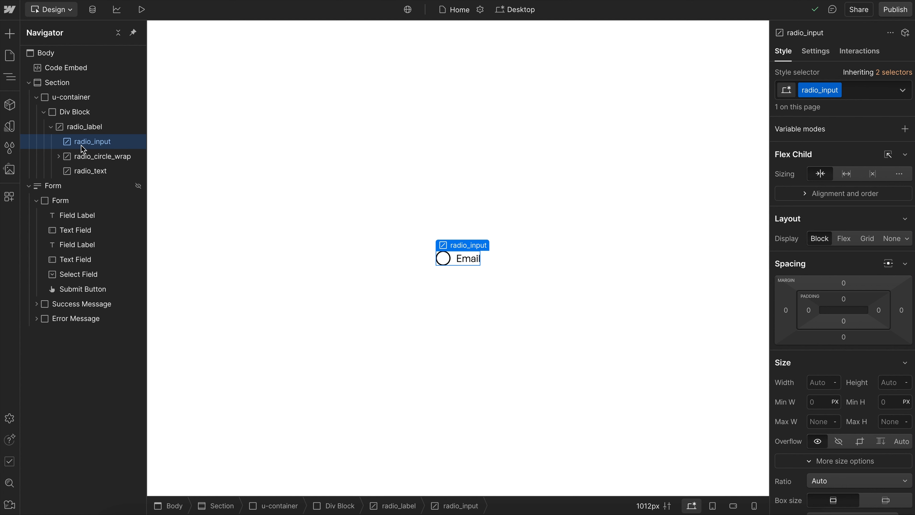
left_click(85, 173)
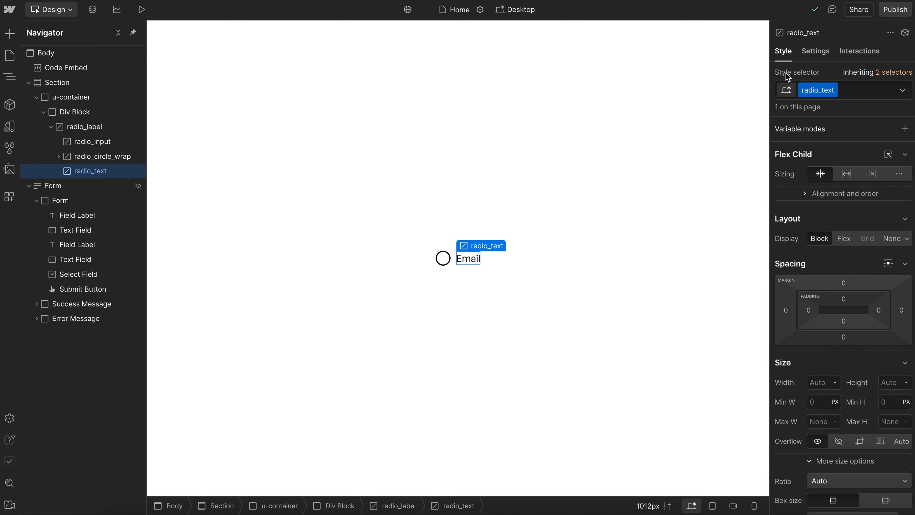
left_click(817, 52)
double_click(852, 241)
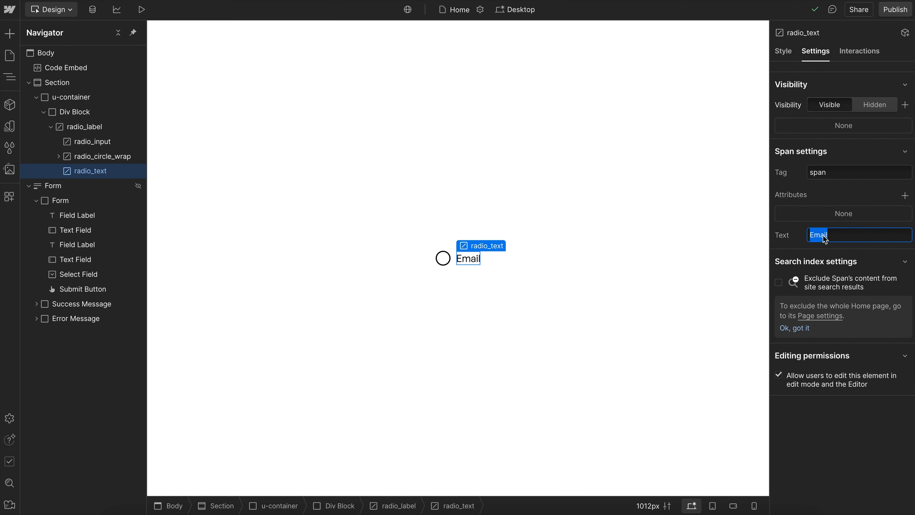
type("Red")
key("Return")
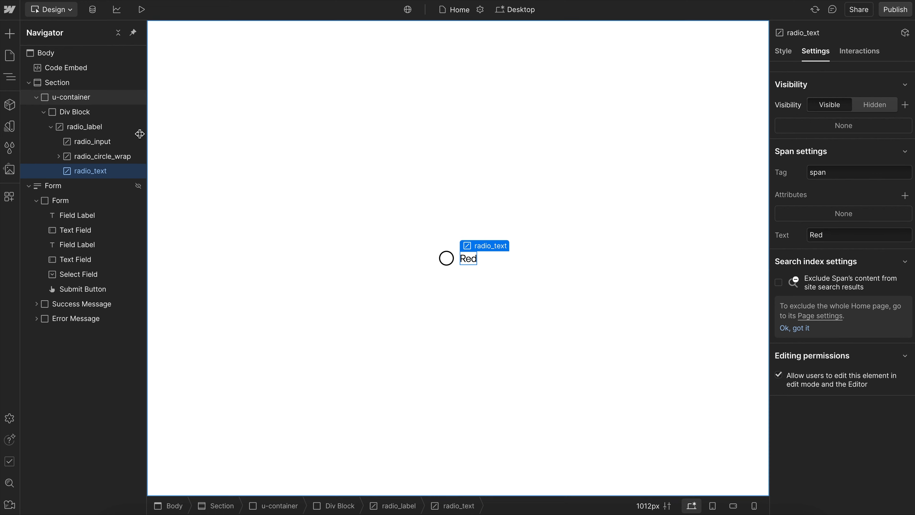
- Turn radio_label and its children into a component named "Radio"
left_click(85, 127)
left_click(10, 104)
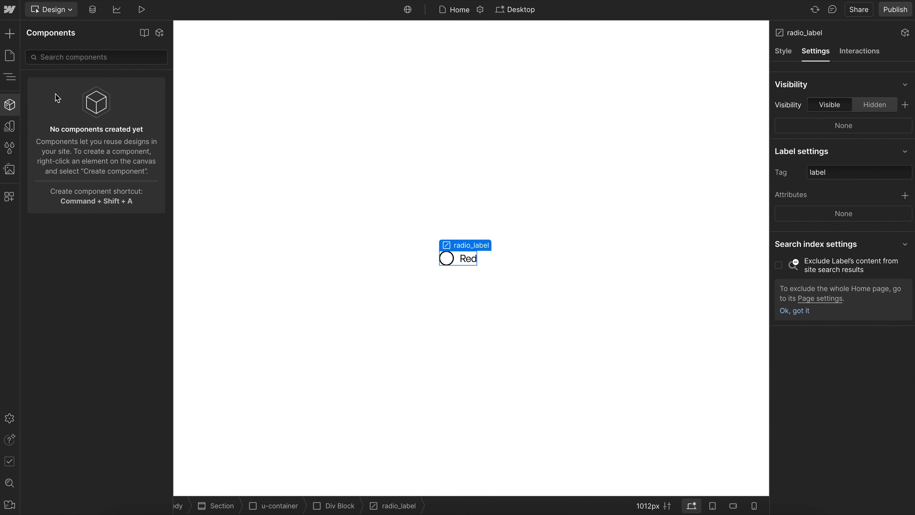
left_click(160, 34)
type("Radio")
key("Return")
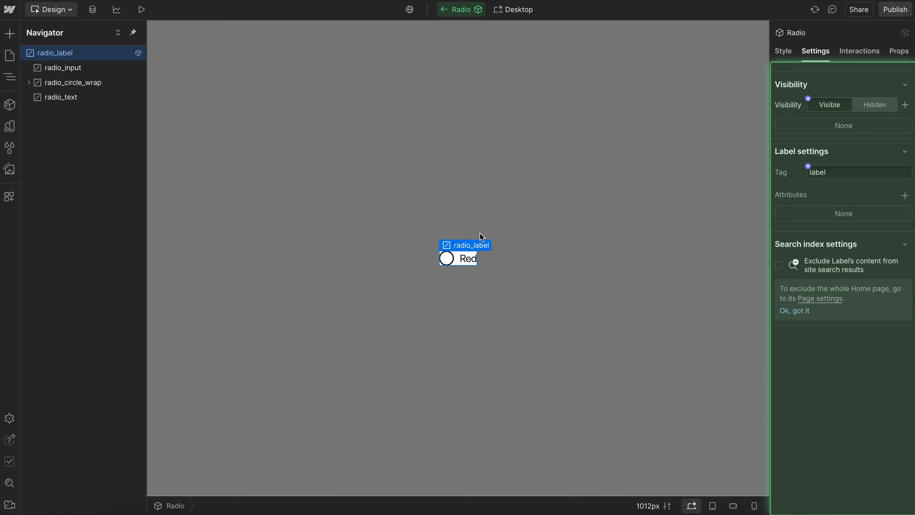
- Add a custom attribute named value with the value "Red" to radio_input
left_click(99, 73)
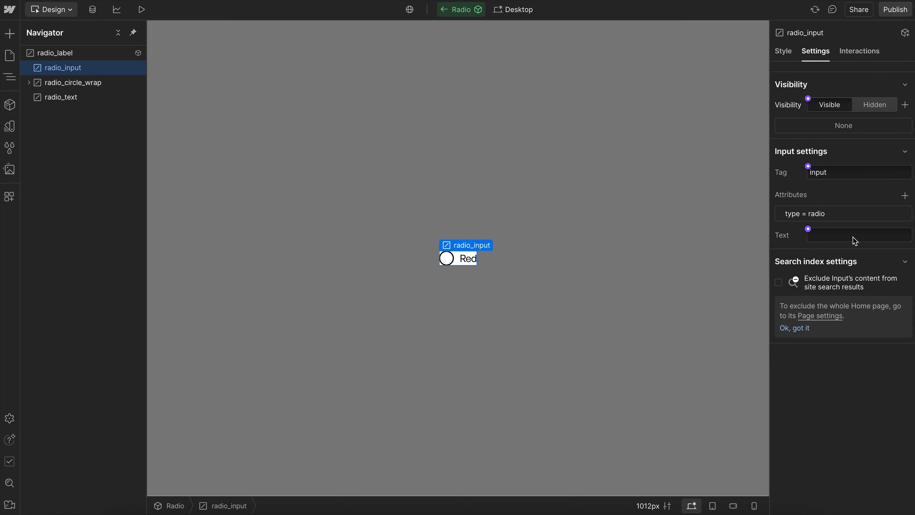
left_click(904, 195)
type("value")
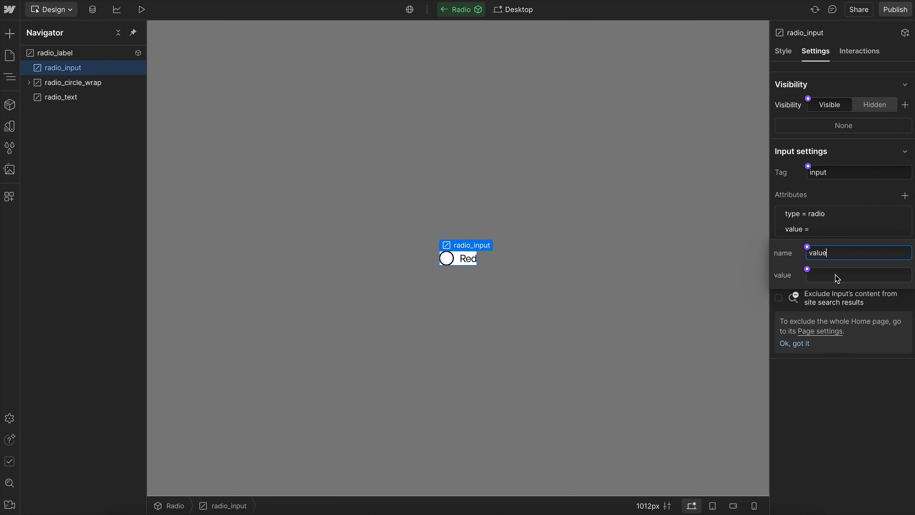
key("Tab")
type("Red")
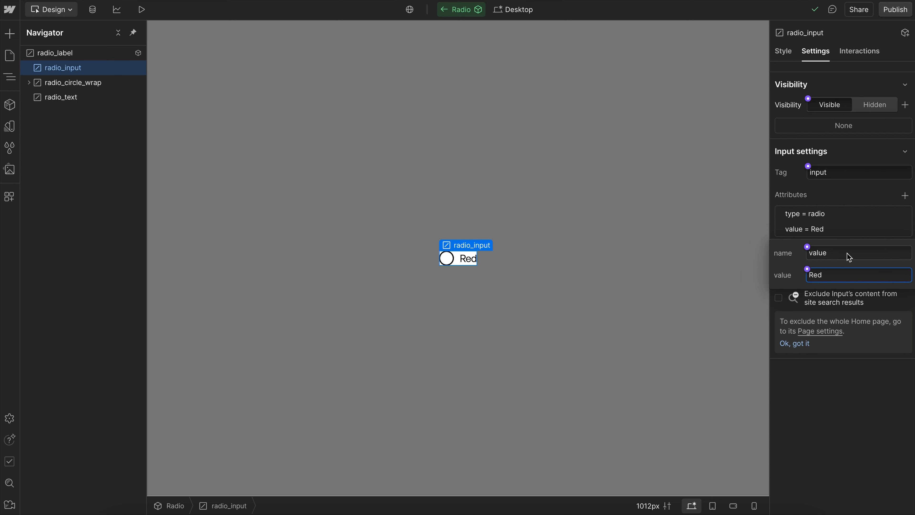
- Connect radio_input's value attribute to a new component property named "Value"
left_click(808, 268)
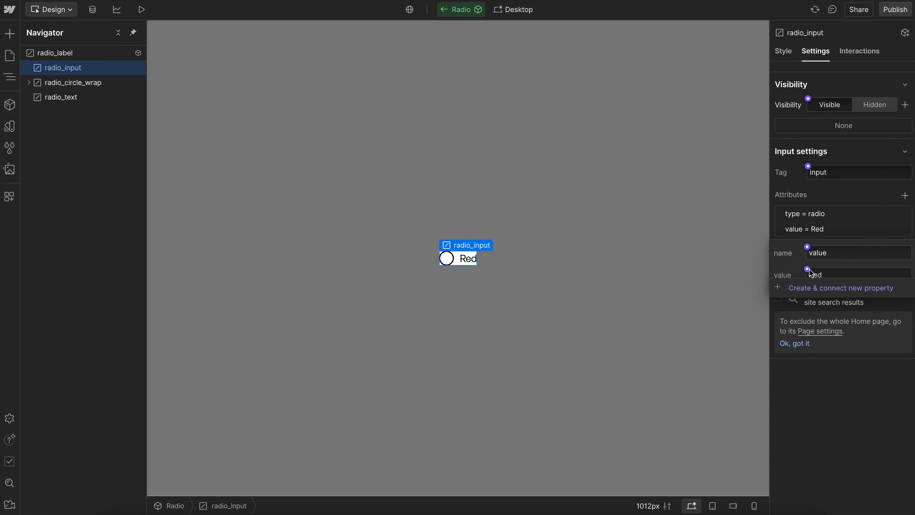
left_click(841, 287)
left_click_drag(888, 320, 728, 307)
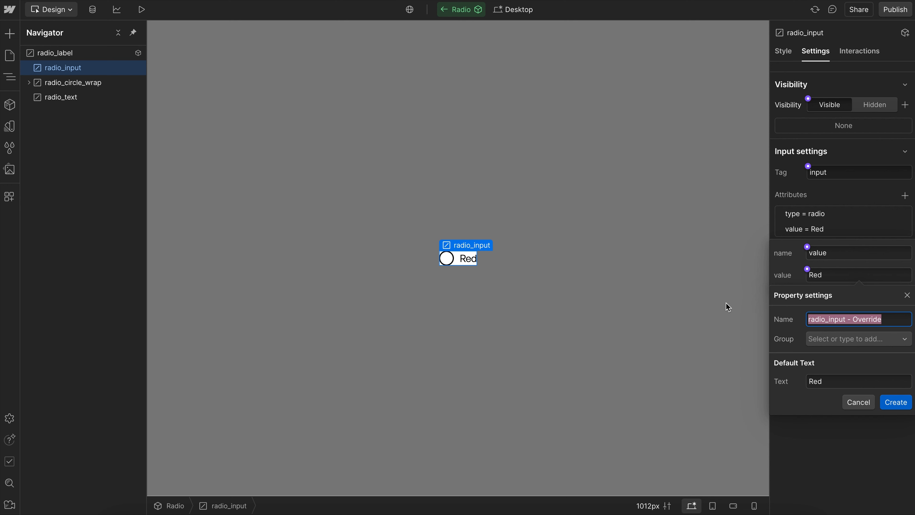
type("Value")
left_click(897, 402)
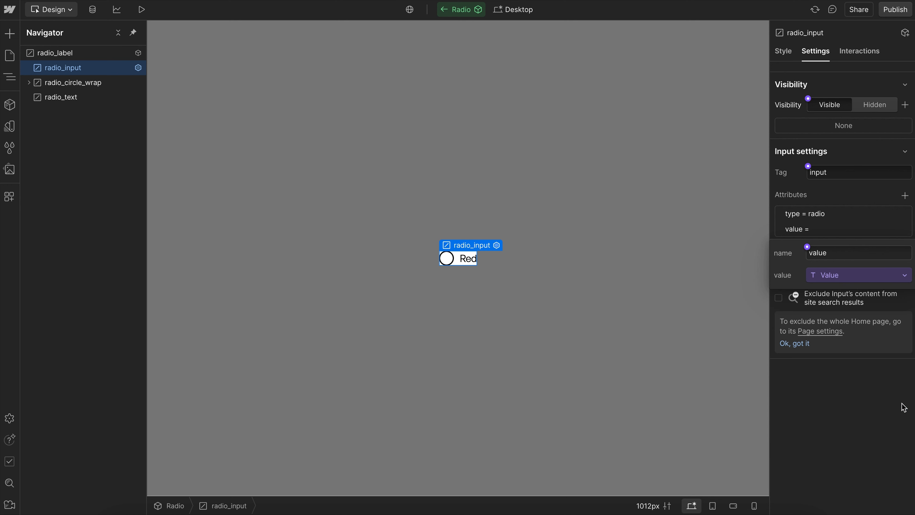
- Connect the text of radio_text to a new component property named "Text"
left_click(72, 98)
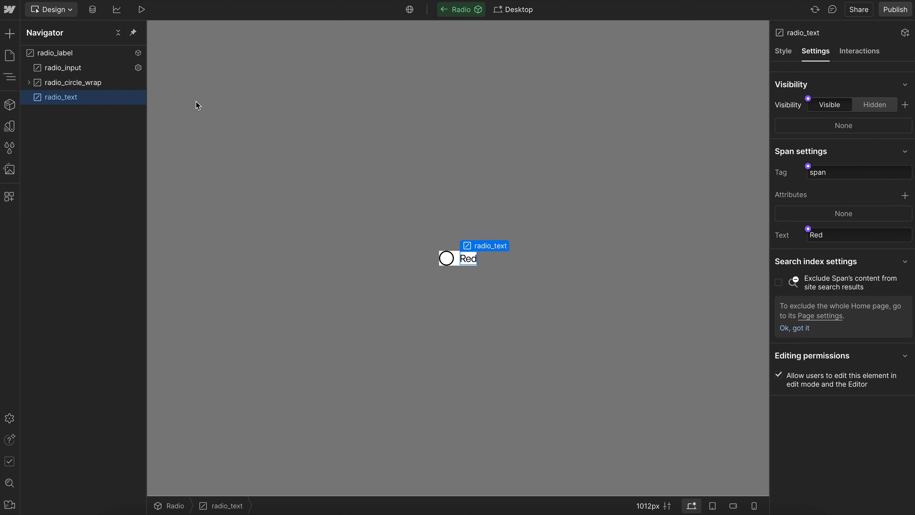
left_click(815, 226)
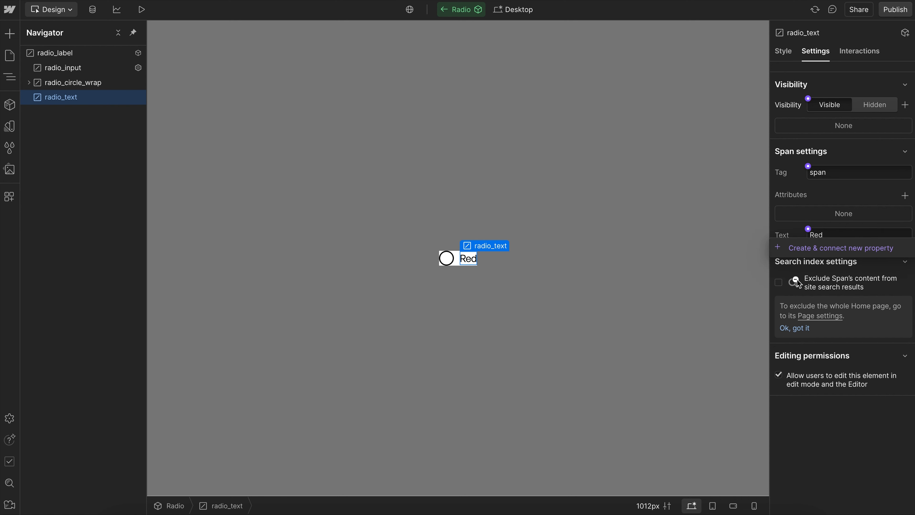
left_click(822, 249)
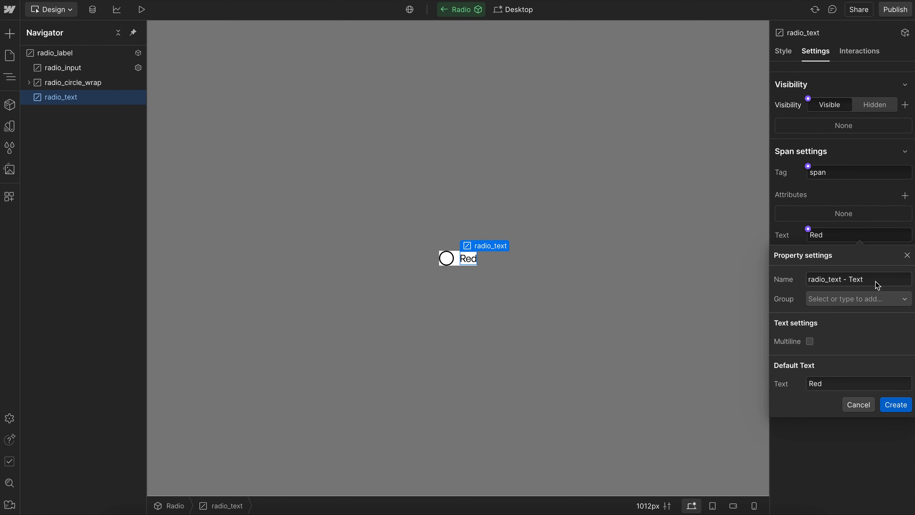
triple_click(877, 286)
type("Text")
left_click(896, 405)
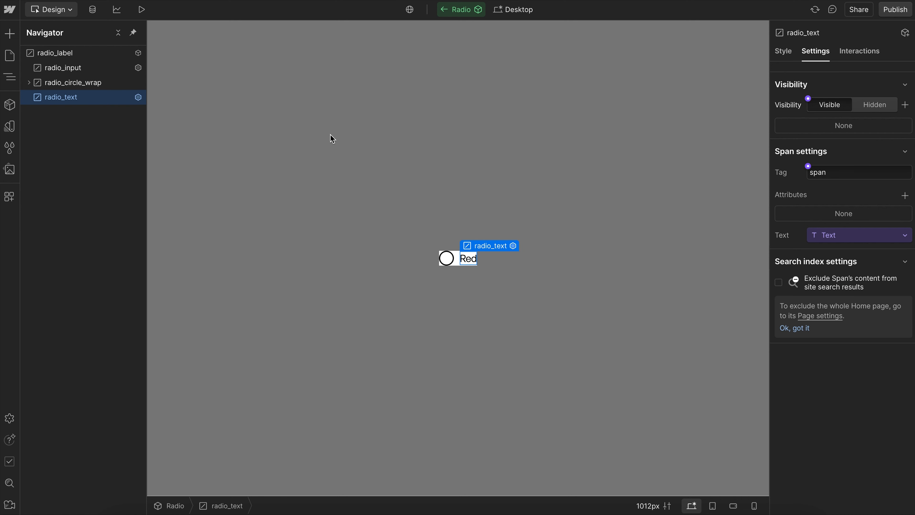
- Add a custom attribute named name with the value "color" to radio_input
left_click(447, 258)
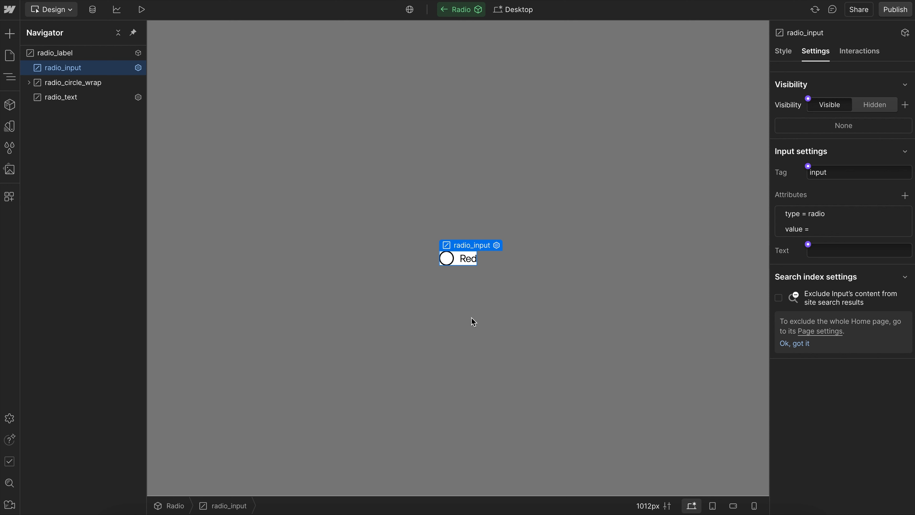
left_click(904, 196)
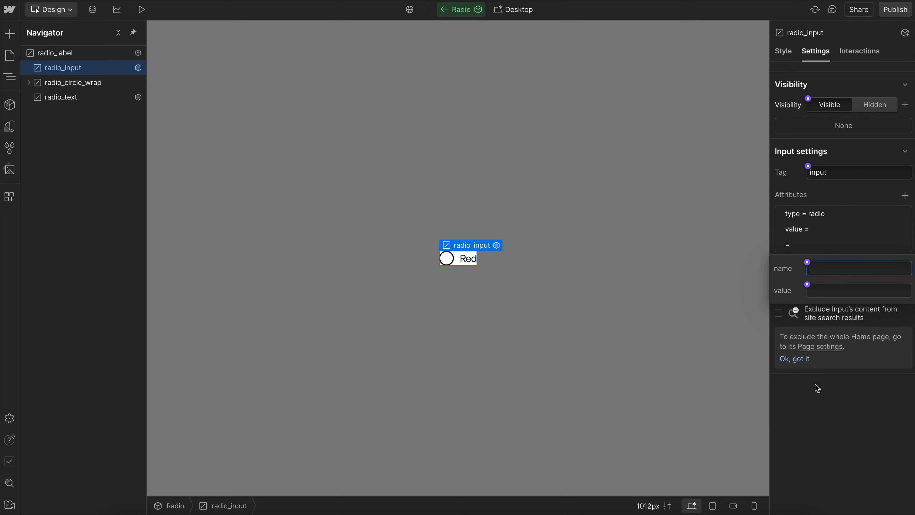
type("name")
left_click(834, 294)
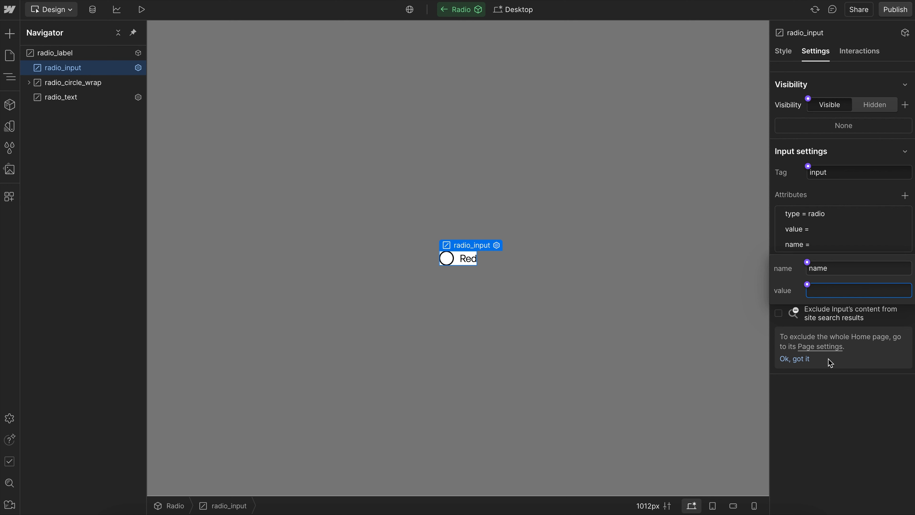
type("color")
- Connect radio_input's name attribute to a new component property named "Name"
left_click(807, 284)
left_click(830, 306)
left_click_drag(882, 341, 782, 320)
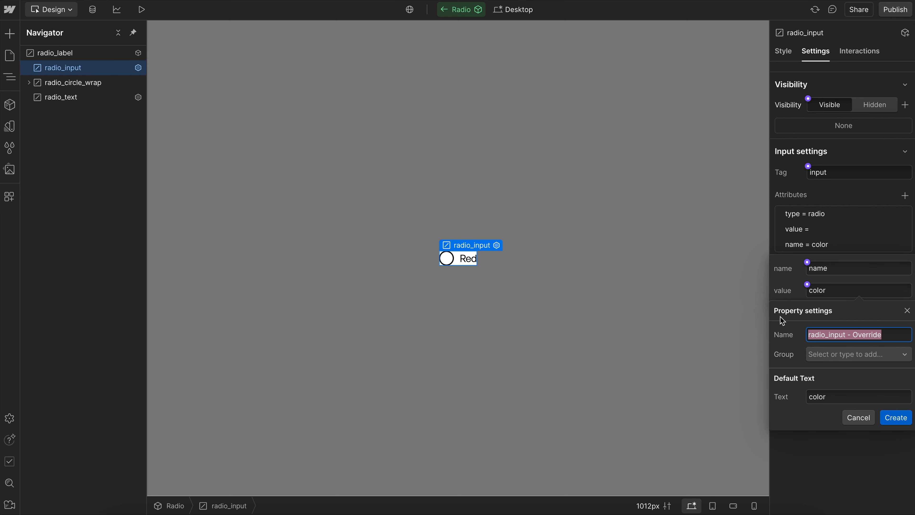
type("n")
key("BackSpace")
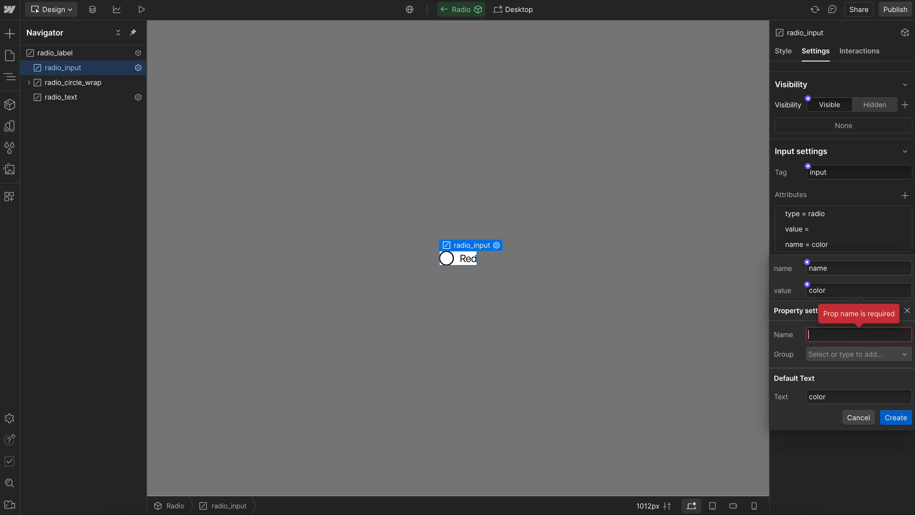
type("Name")
left_click(896, 417)
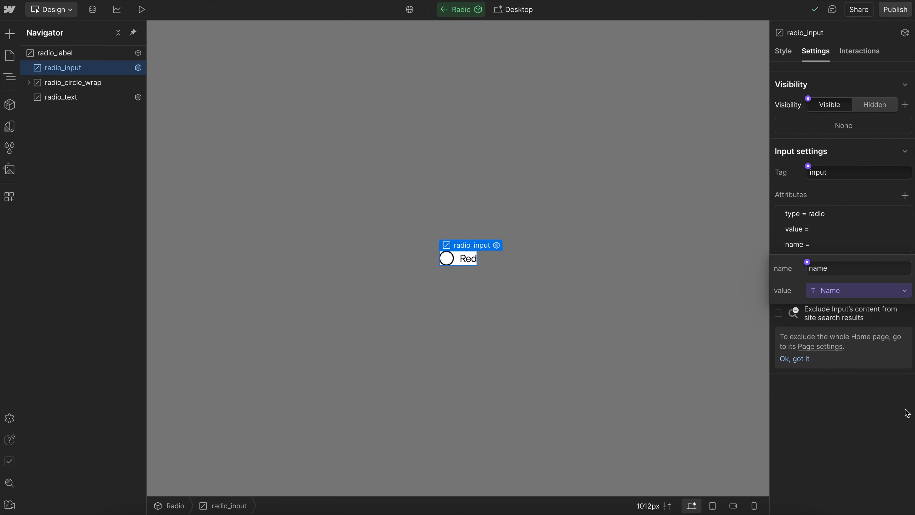
- Return to the Home page and duplicate the Radio instance twice inside the div block
left_click(650, 288)
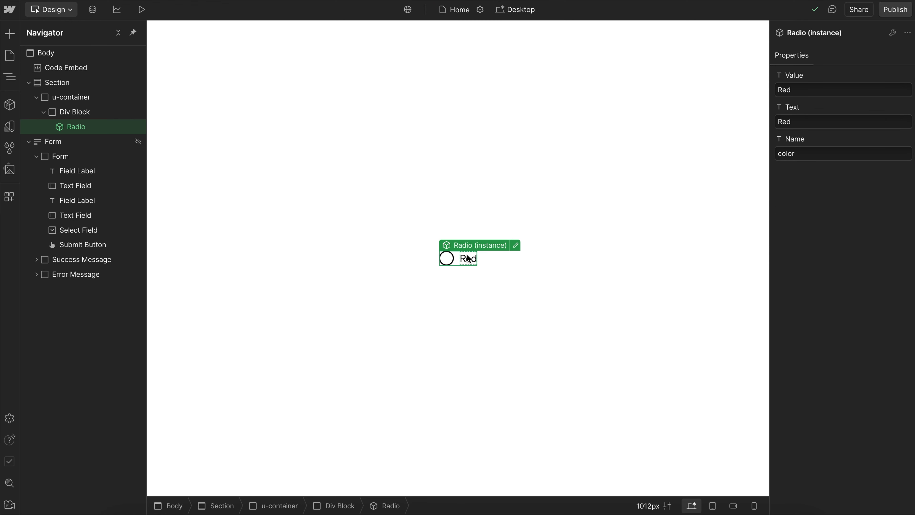
key("super+d")
key("super+d")
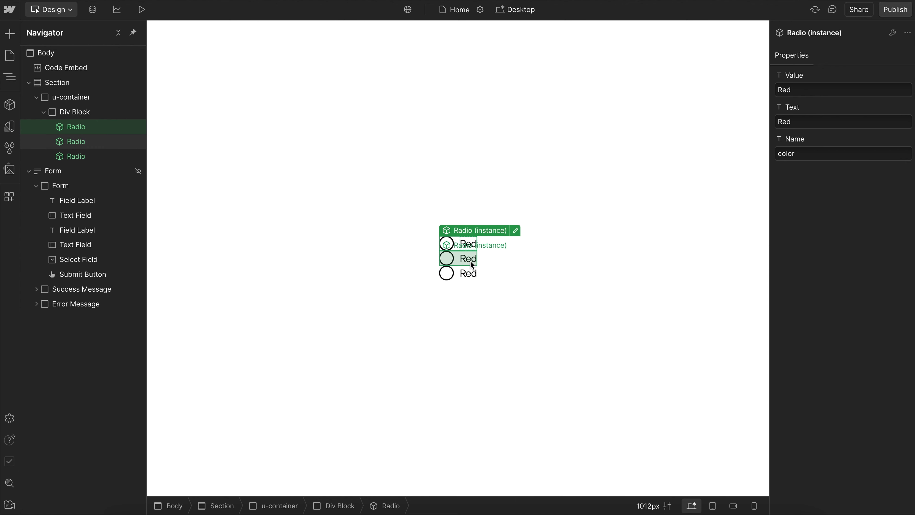
- Set the Value and Text properties of the second Radio instance to "Green"
left_click(469, 262)
left_click(810, 94)
type("Gr")
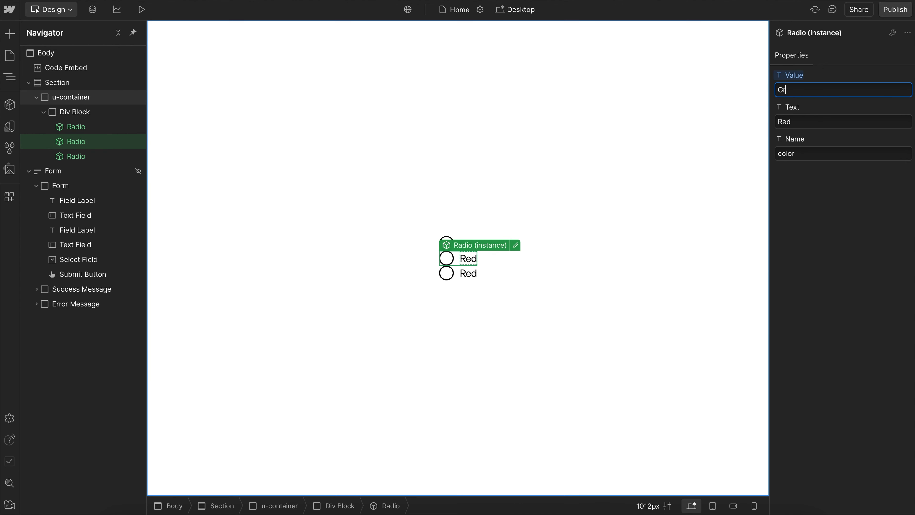
type("een")
left_click(803, 122)
type("Green")
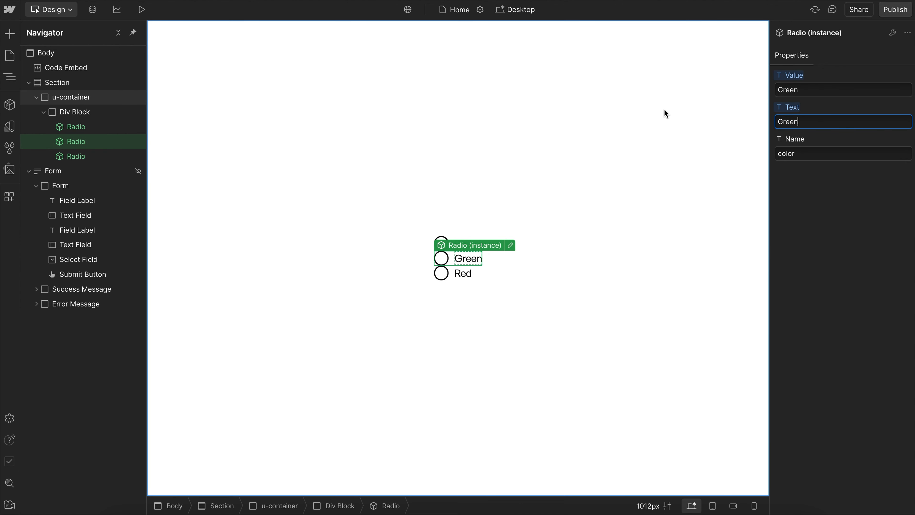
left_click(800, 155)
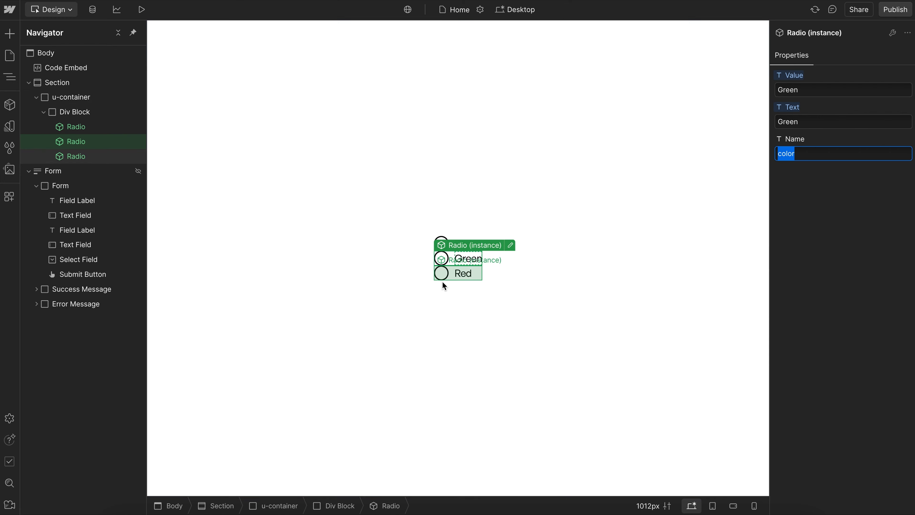
- Set the Value and Text properties of the third Radio instance to "Blue"
left_click(451, 278)
left_click(809, 92)
type("Blue")
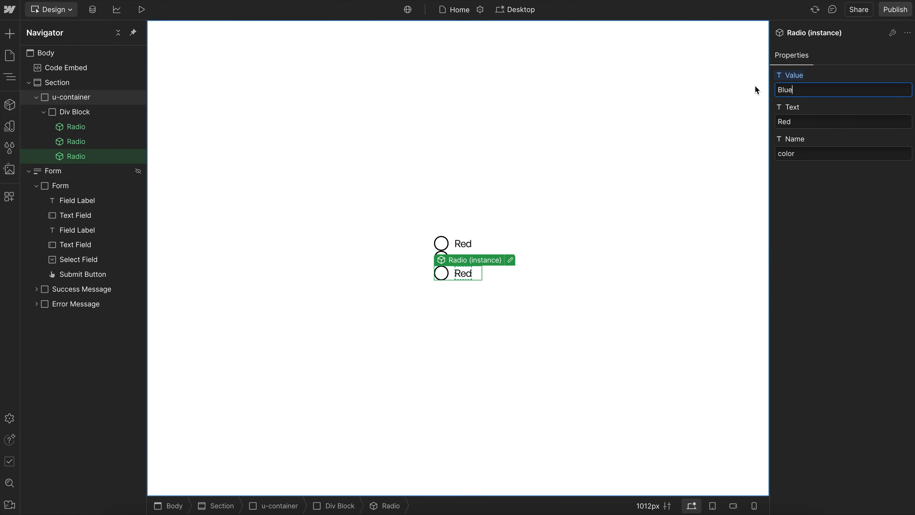
key("Tab")
type("Blue")
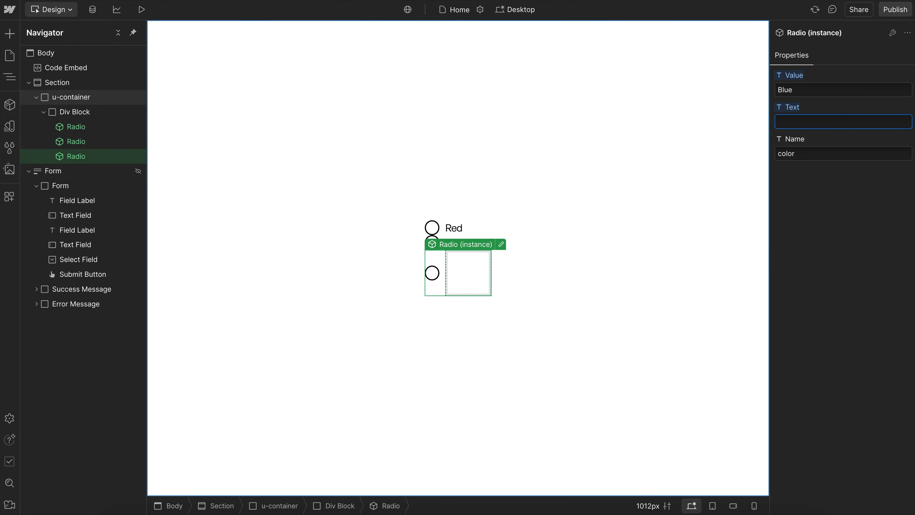
left_click(675, 238)
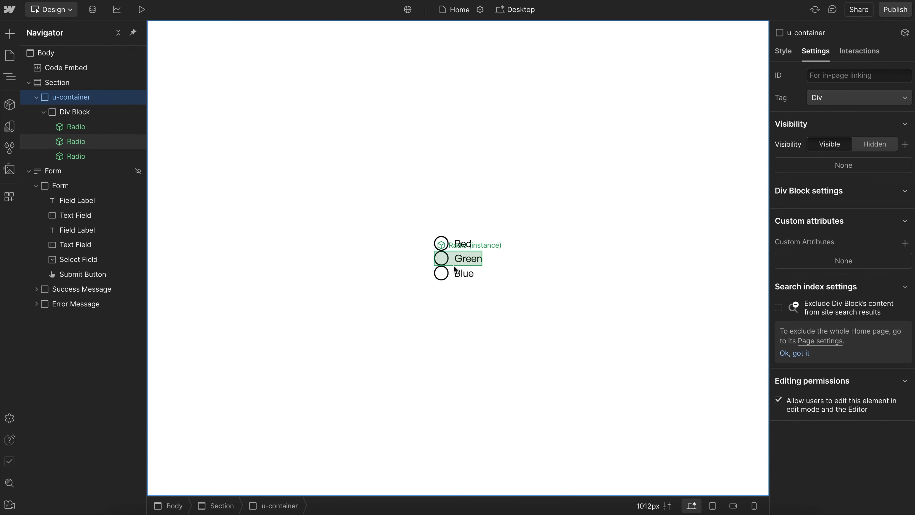
- Publish the site to the custom-radio-input.webflow.io staging domain
left_click(456, 274)
left_click(894, 11)
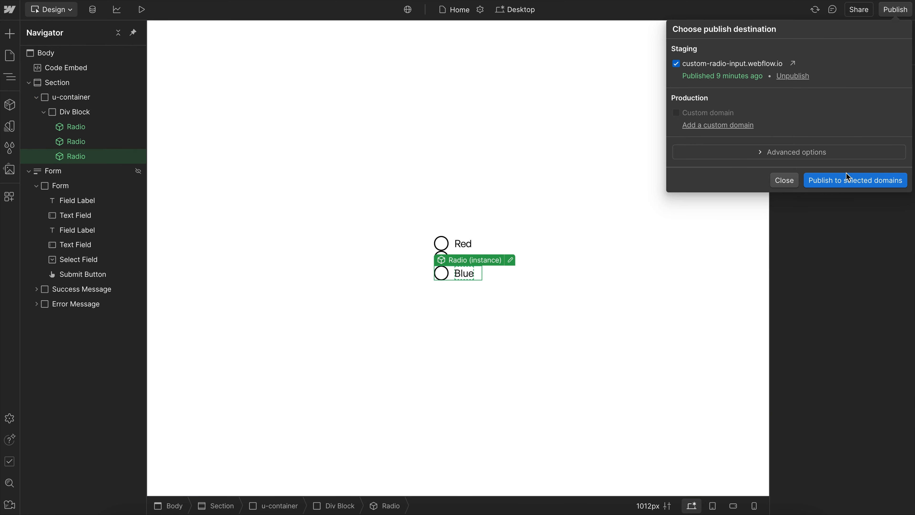
left_click(813, 179)
left_click(846, 294)
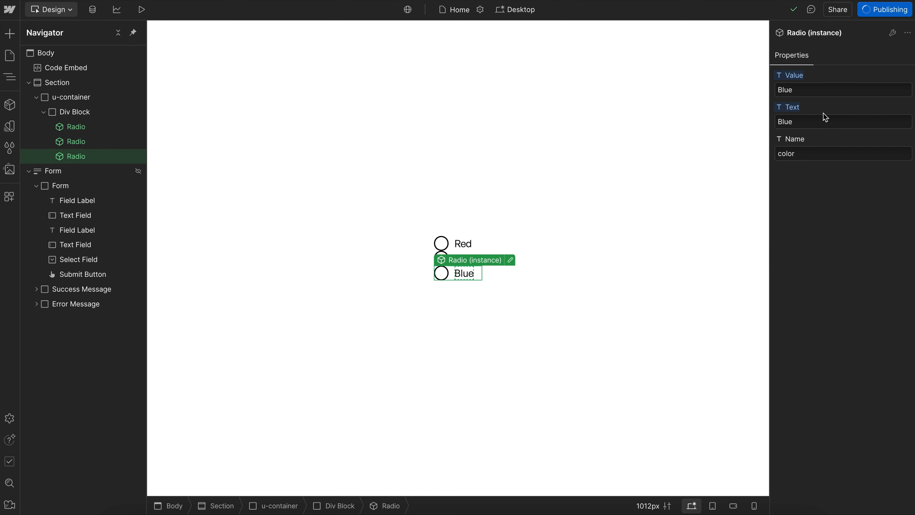
- Switch to the published page and test the radios by choosing Red, Green, Blue, Green and Red in turn
mouse_move(2, 119)
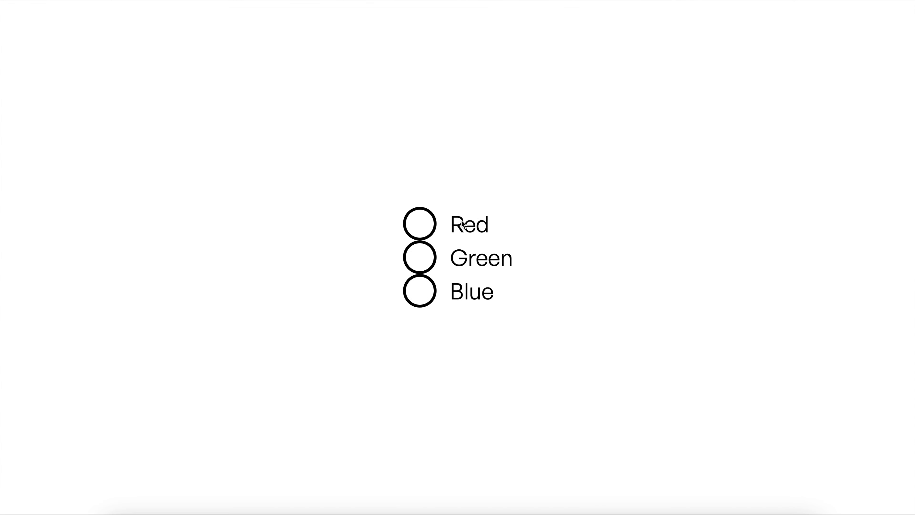
left_click(462, 224)
left_click(462, 257)
left_click(457, 288)
left_click(467, 261)
left_click(461, 227)
- Return to the Webflow Designer, edit the Radio component and add an attribute named "required" with no value to radio_input
mouse_move(2, 72)
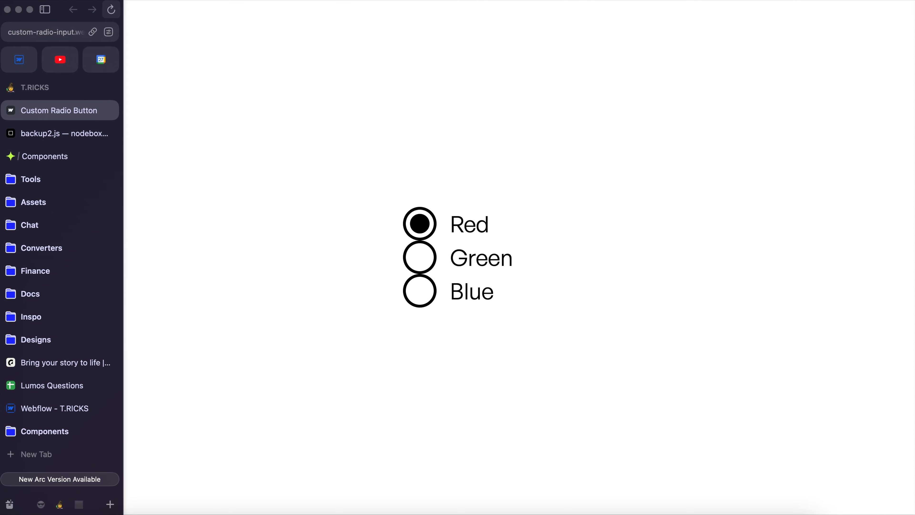
left_click(23, 62)
double_click(511, 259)
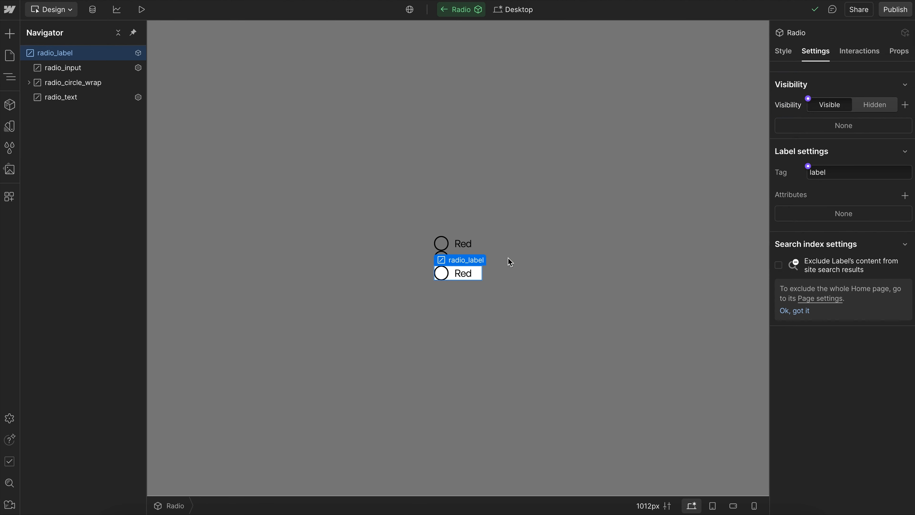
left_click(70, 74)
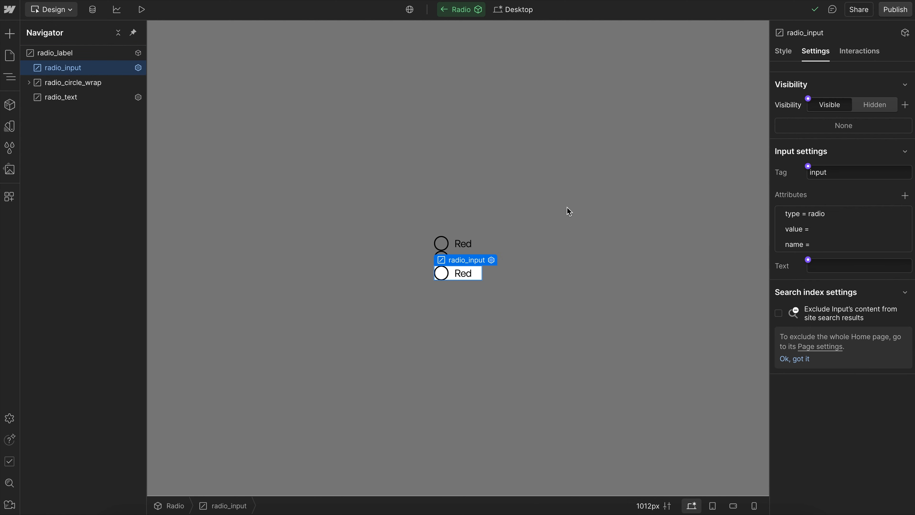
left_click(905, 195)
type("required")
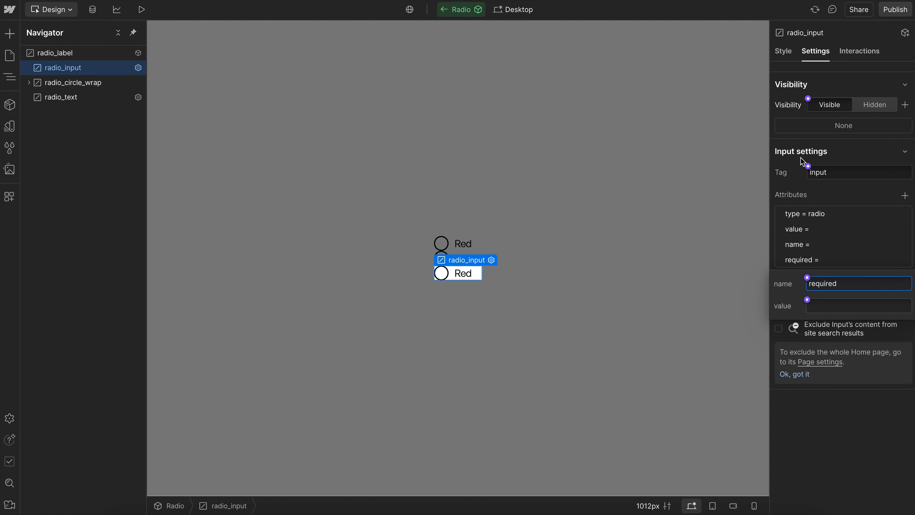
left_click(824, 303)
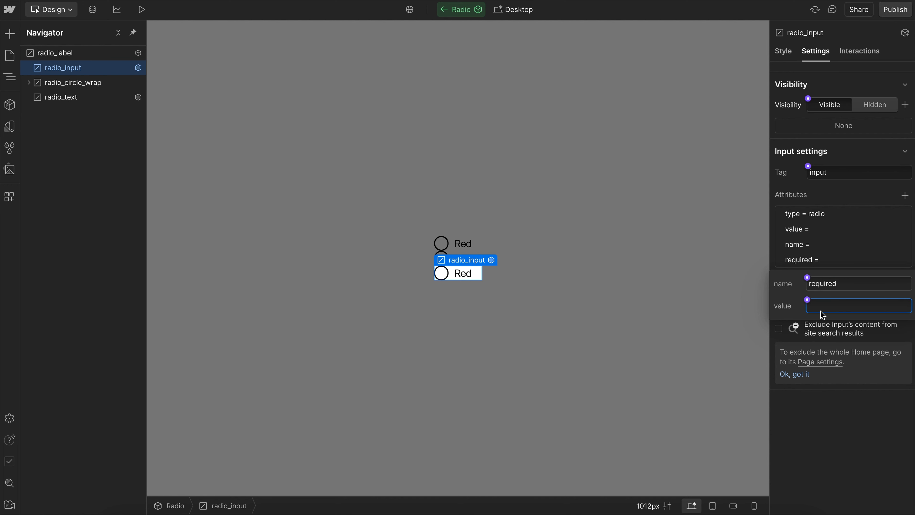
double_click(826, 283)
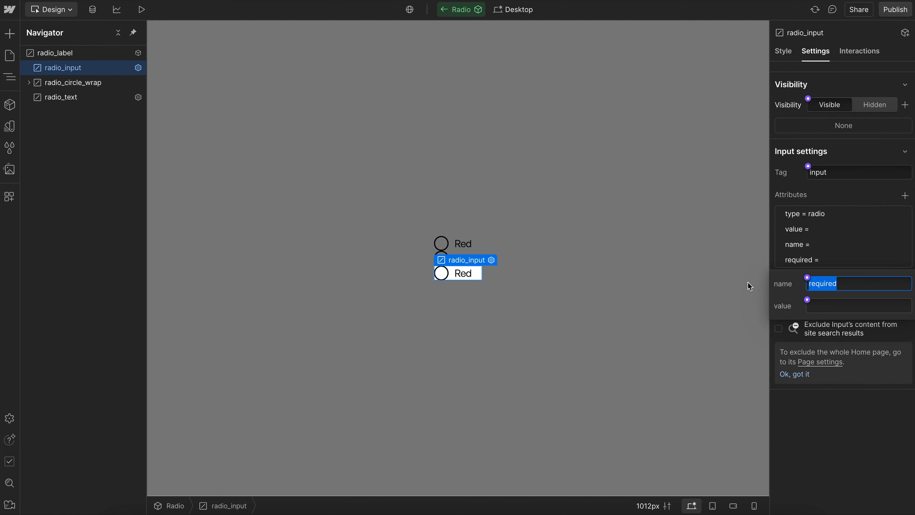
left_click(827, 310)
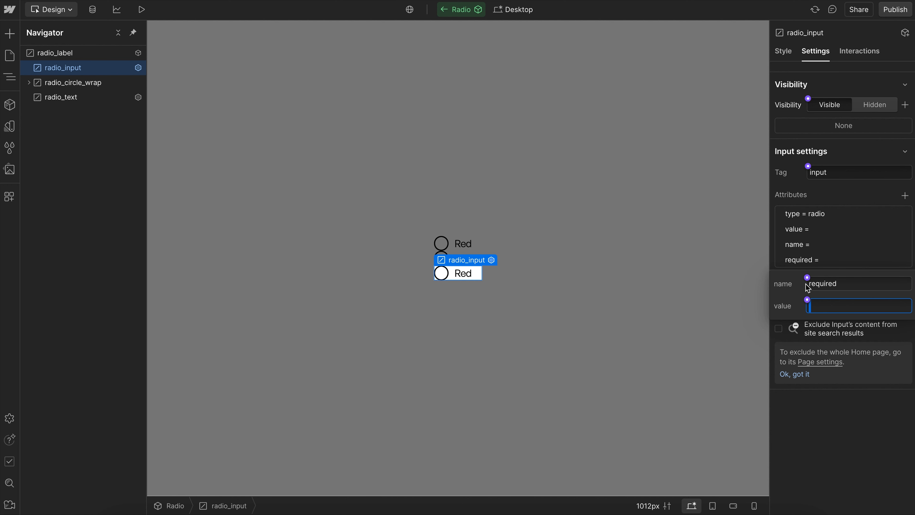
- Connect the name of radio_input's required attribute to a new component property named "Required" with default text "required"
left_click(787, 282)
left_click(807, 277)
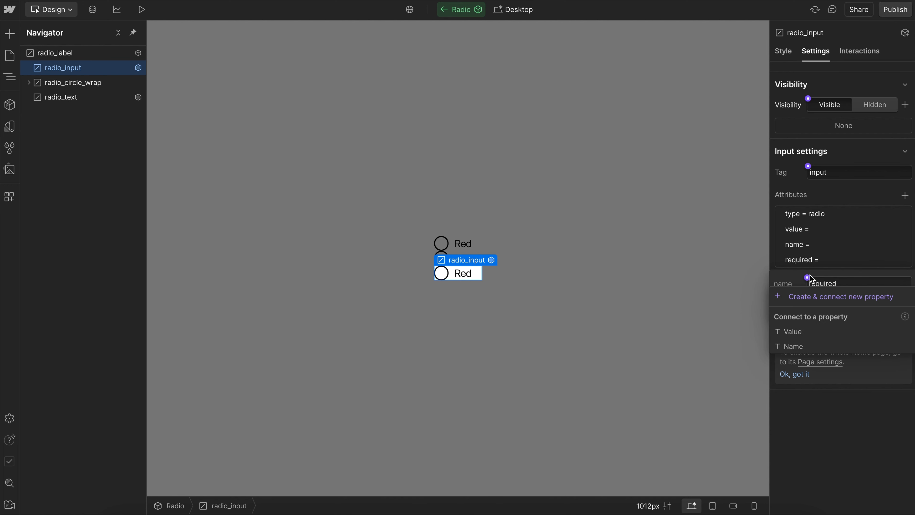
left_click(812, 297)
triple_click(876, 331)
type("Req")
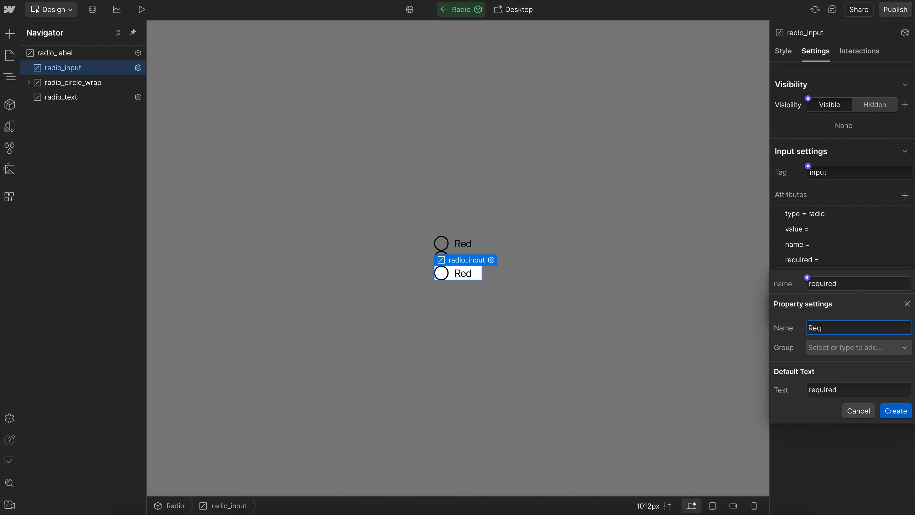
type("uired")
left_click(893, 410)
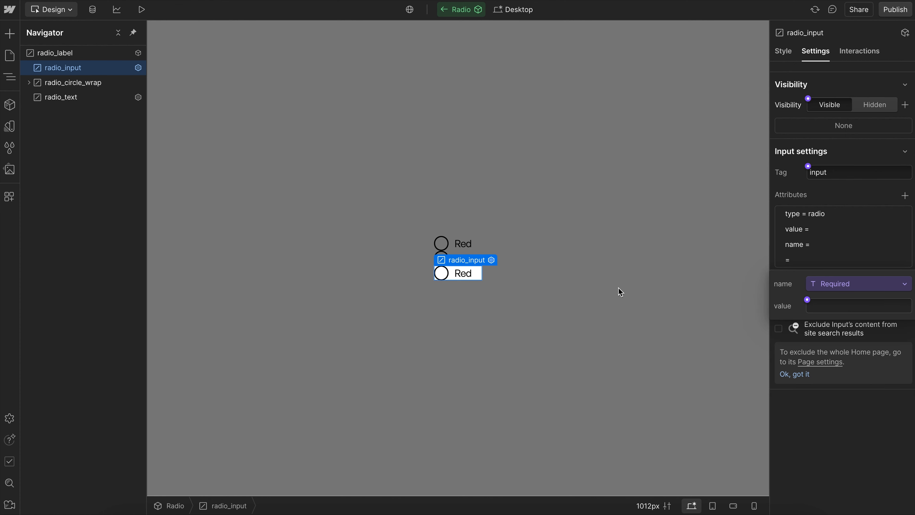
left_click(618, 287)
- Clear the Required property of the Red, Green and Blue Radio instances on the Home page
left_click(464, 244)
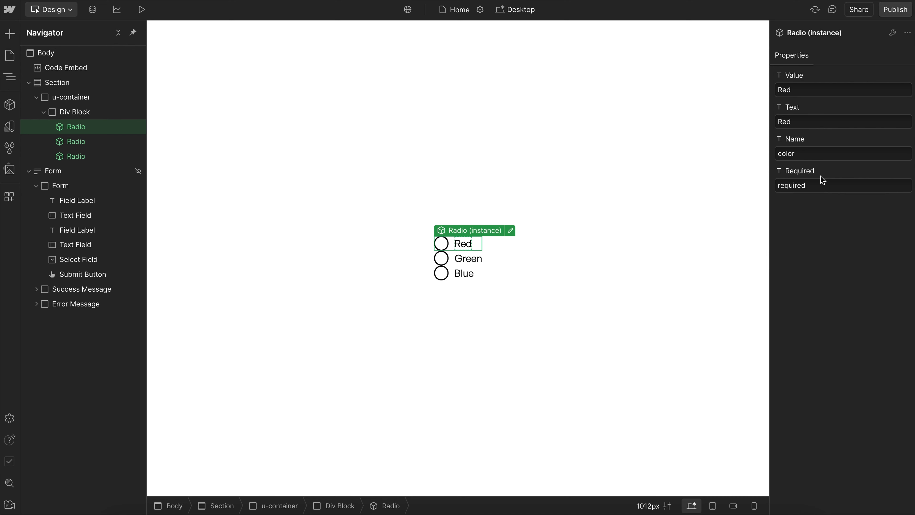
left_click_drag(828, 186, 754, 185)
key("BackSpace")
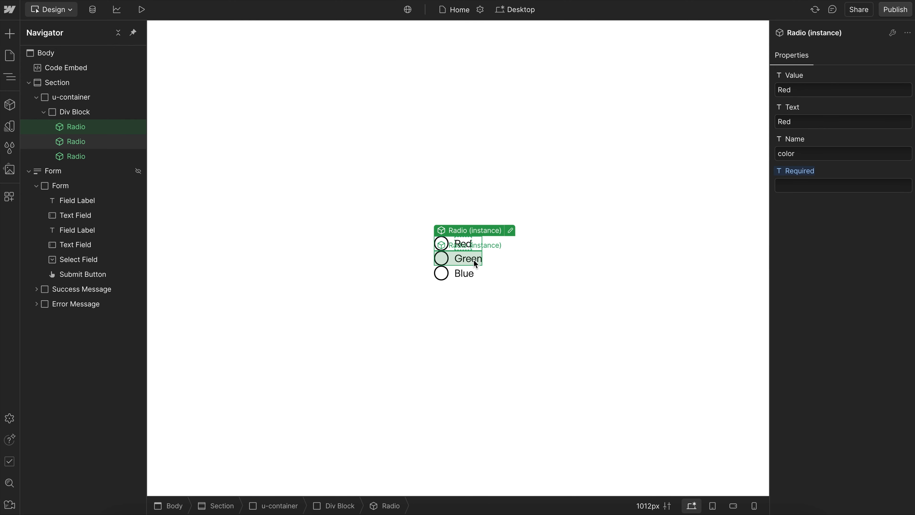
left_click(468, 258)
left_click_drag(828, 187, 709, 172)
key("BackSpace")
left_click(463, 273)
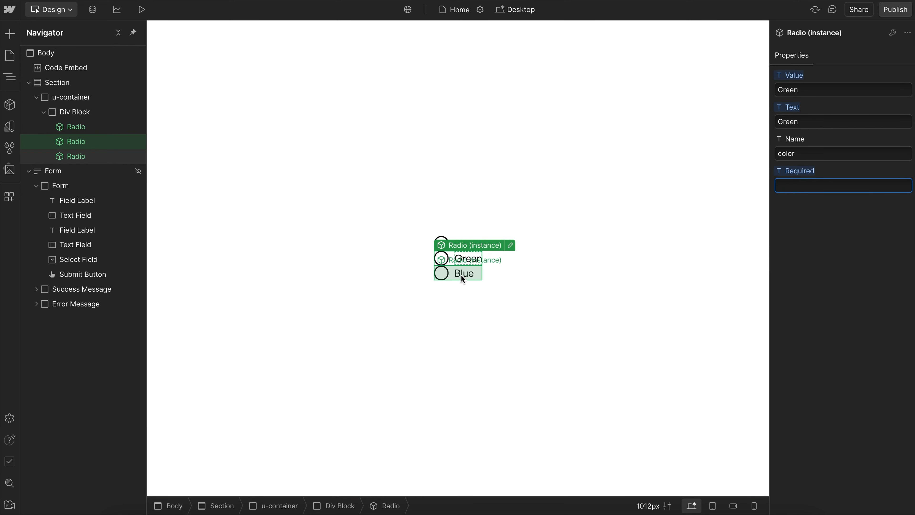
left_click_drag(815, 184, 711, 175)
key("BackSpace")
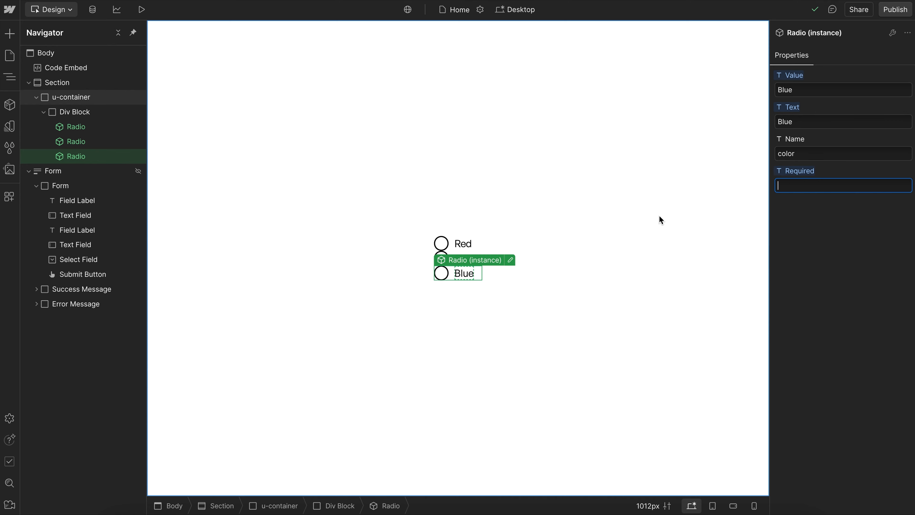
left_click(509, 219)
- Edit the Radio component and add an attribute named "checked" with no value to radio_input
left_click(463, 243)
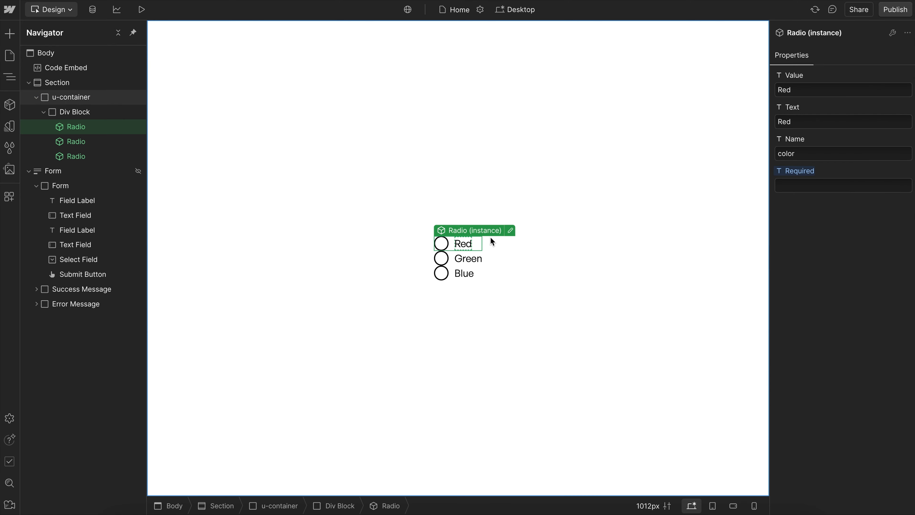
left_click(510, 230)
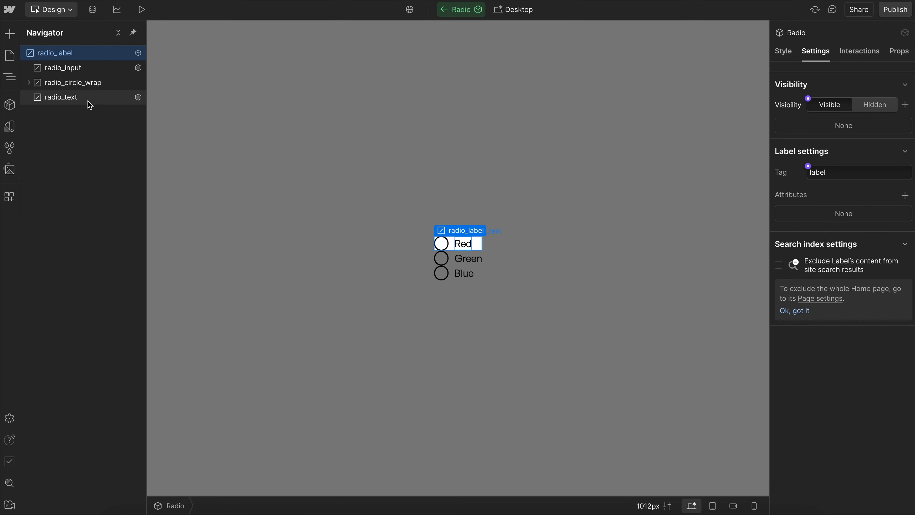
left_click(74, 68)
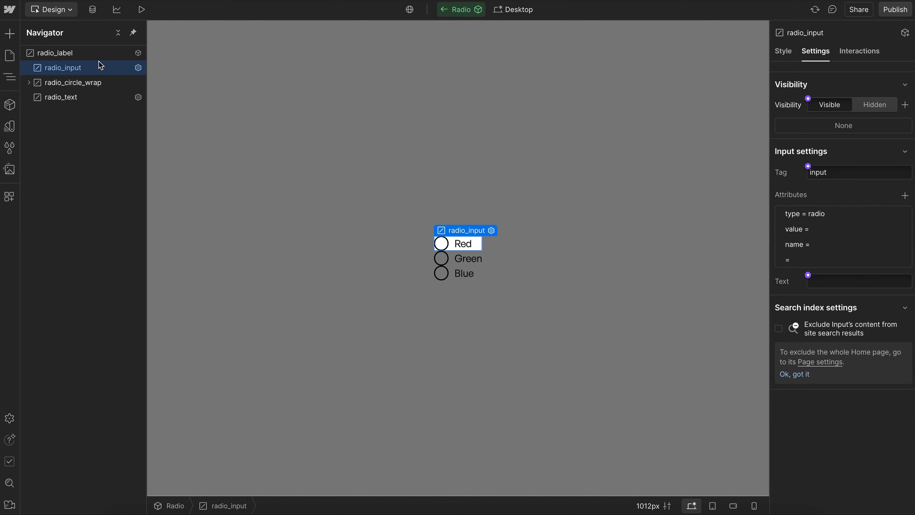
left_click(906, 196)
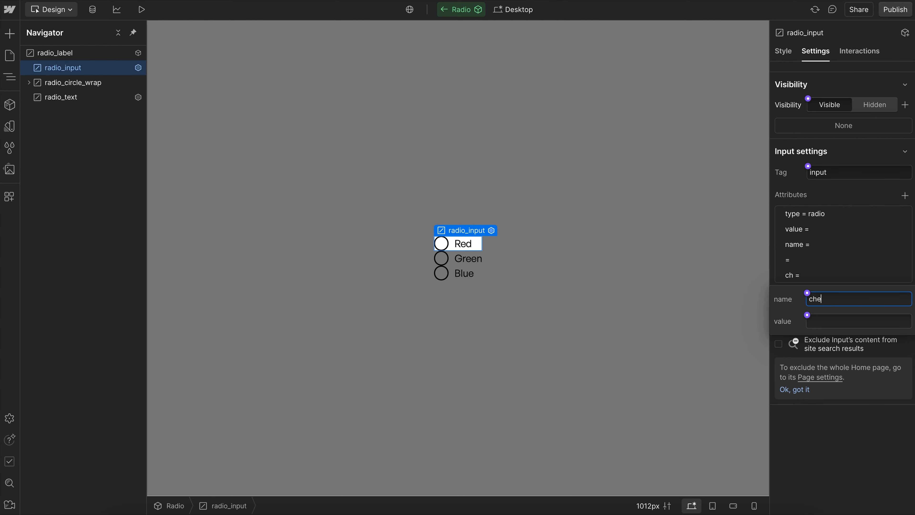
type("checked")
left_click(835, 320)
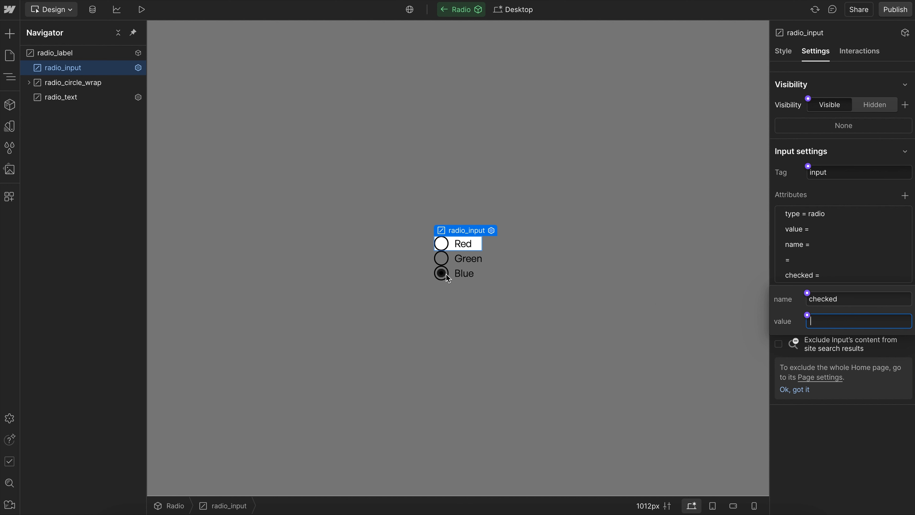
- Connect the name of radio_input's checked attribute to a new component property named "Checked" with default text "checked"
left_click(807, 294)
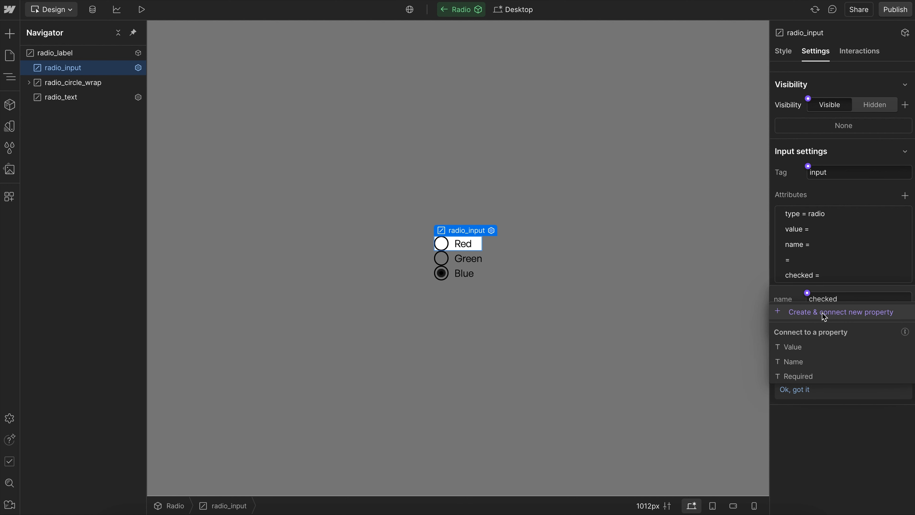
left_click(822, 312)
type("Chec")
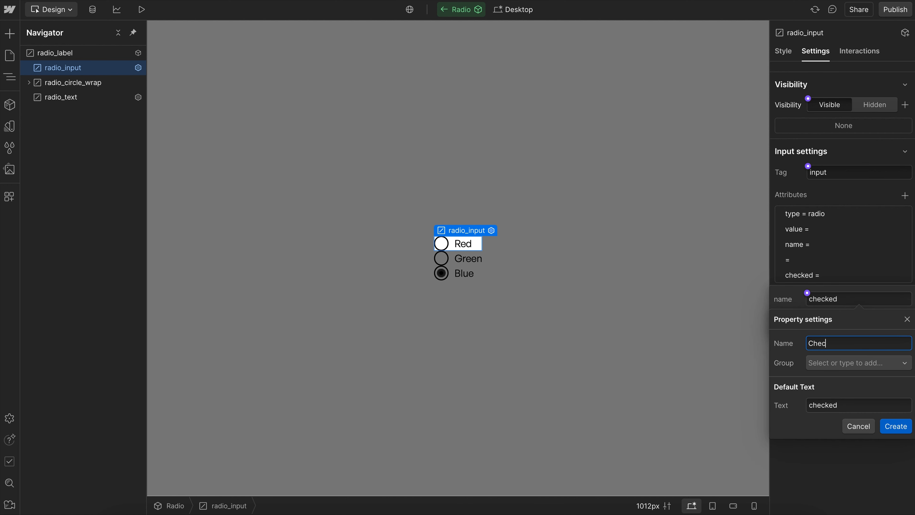
type("ked")
left_click(901, 425)
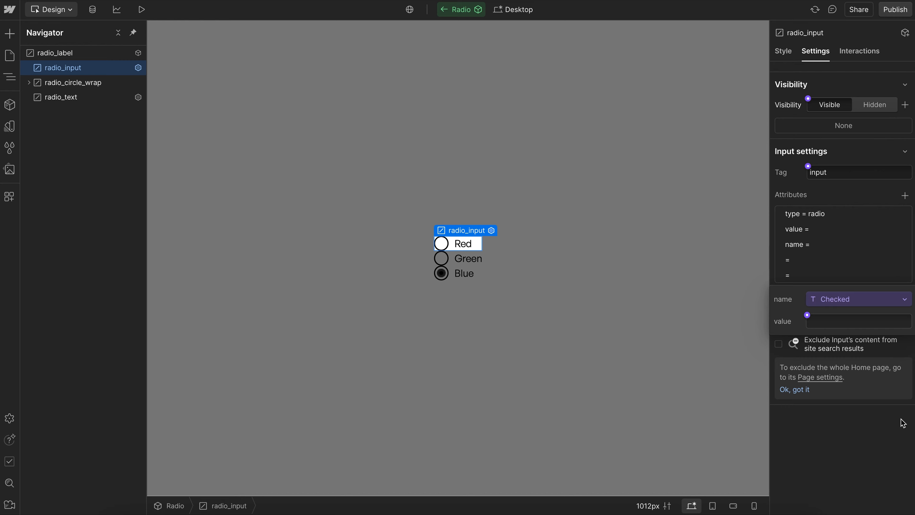
left_click(617, 248)
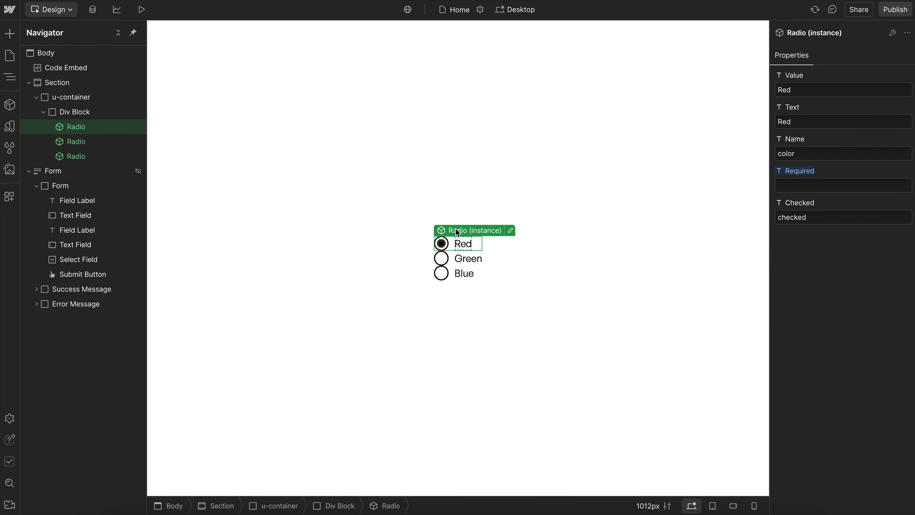
- Clear the Checked property of the Red and Blue Radio instances on the Home page
double_click(818, 222)
key("BackSpace")
left_click(440, 273)
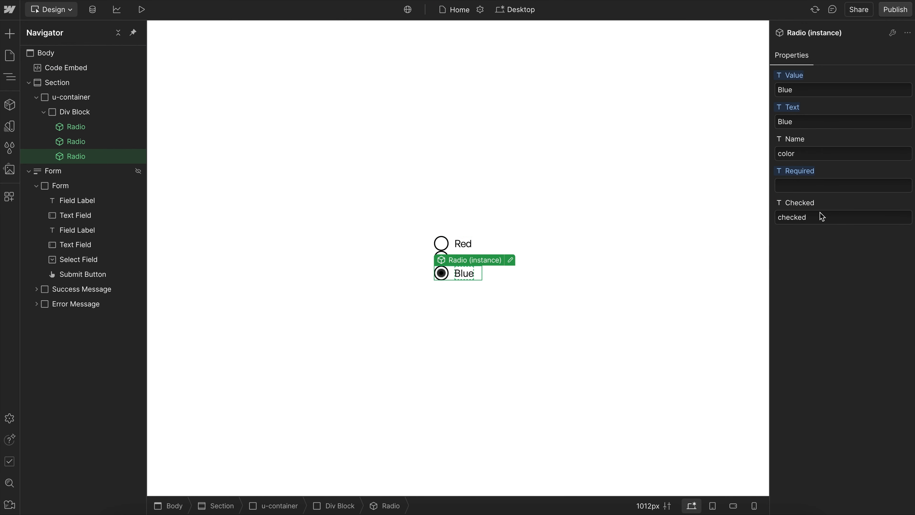
double_click(821, 216)
key("BackSpace")
left_click(625, 219)
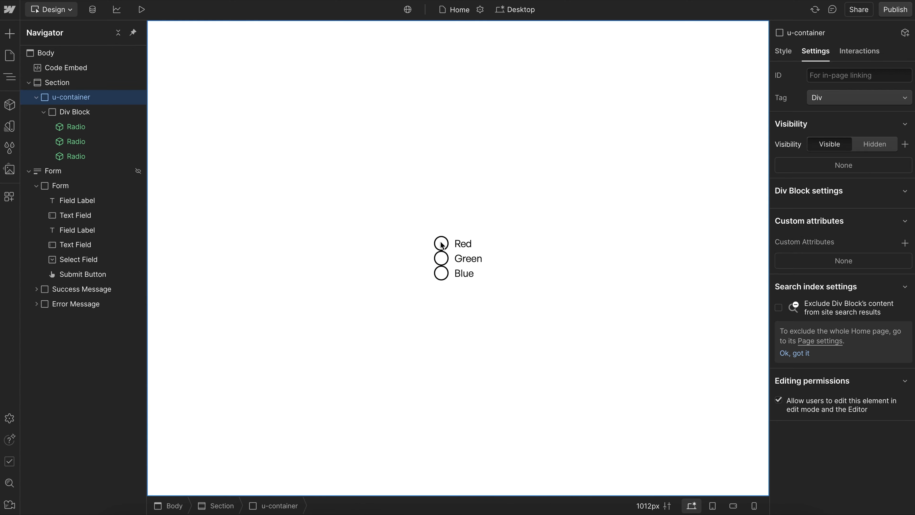
- Set the Checked property of the Green Radio instance to "checked"
left_click(460, 268)
left_click(824, 223)
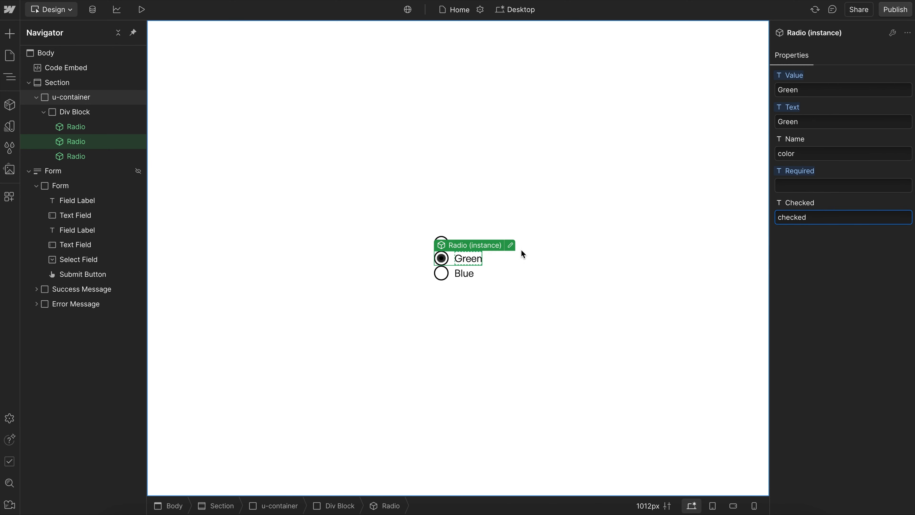
left_click(574, 267)
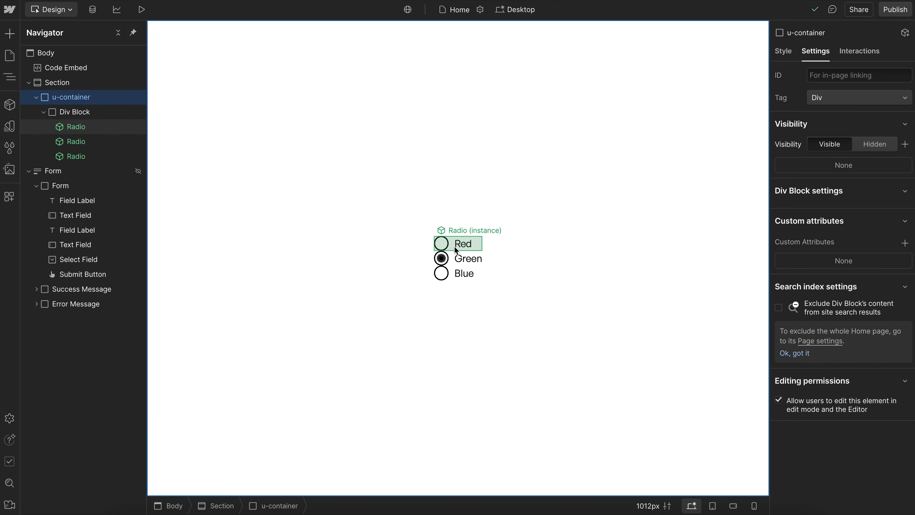
- Insert a List element into the Div Block that holds the three Radio instances
left_click(444, 244)
left_click(78, 115)
key("ctrl+e")
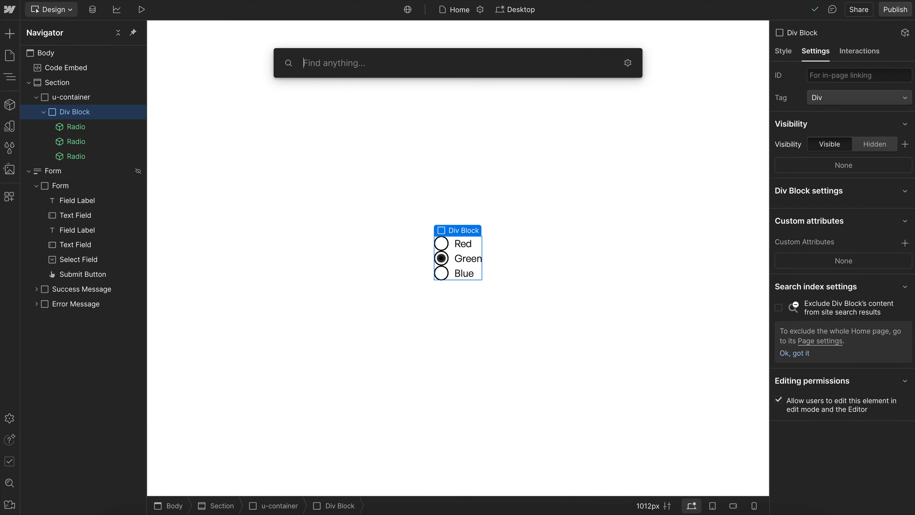
type("li")
key("Return")
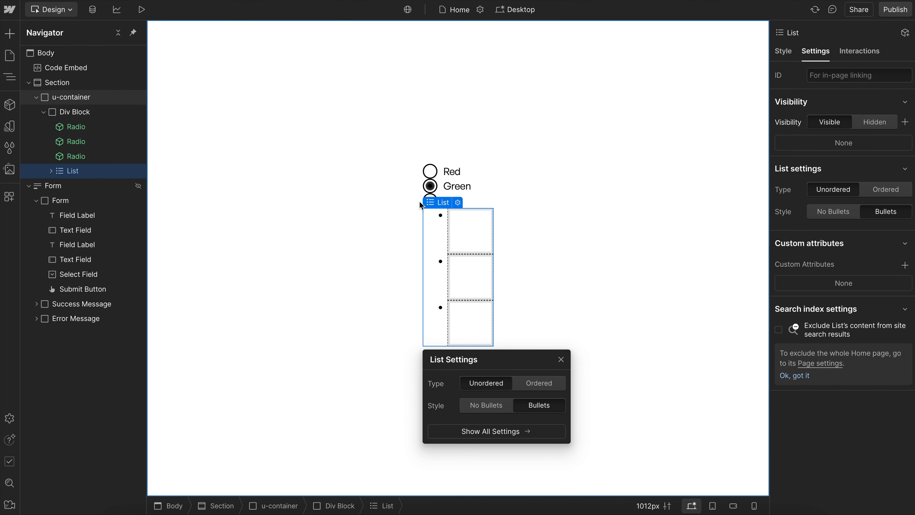
- Give the new List a class named radio_list
left_click(781, 57)
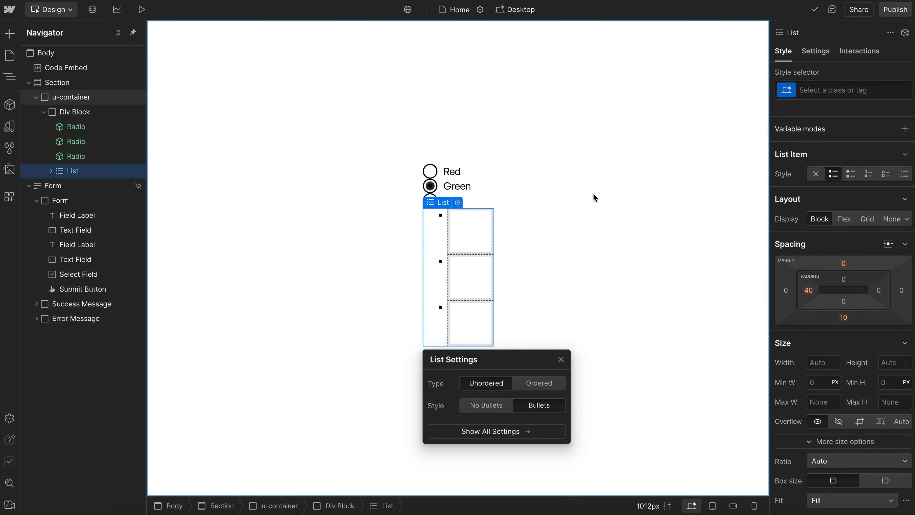
left_click(849, 92)
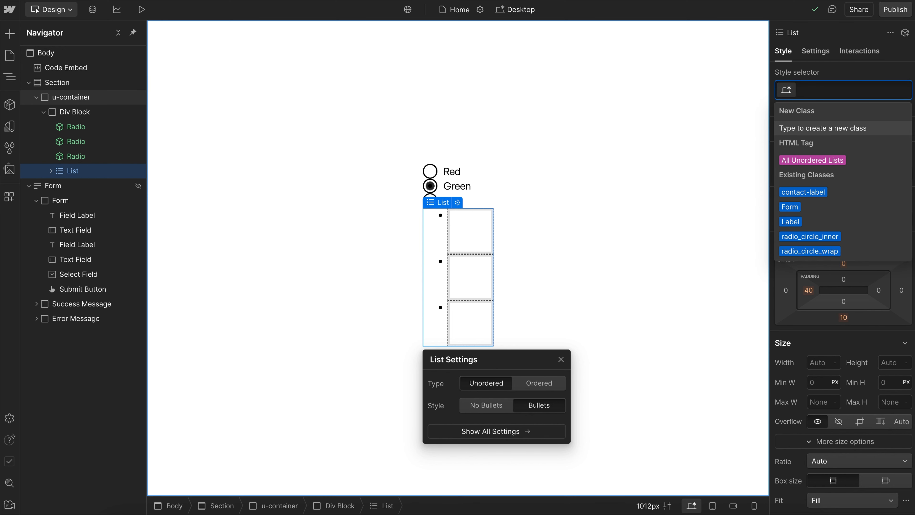
type("radio_list")
key("Return")
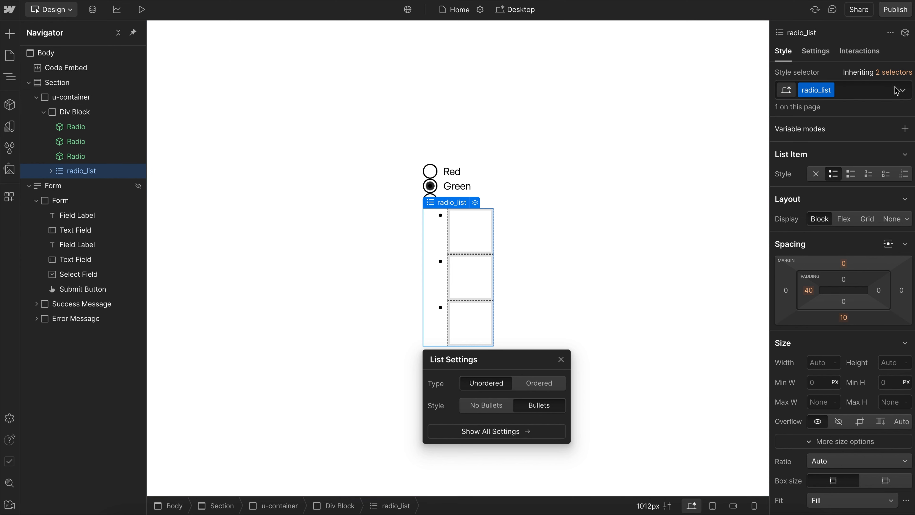
- Set the left padding and bottom margin of the All Unordered Lists tag to 0
left_click(899, 74)
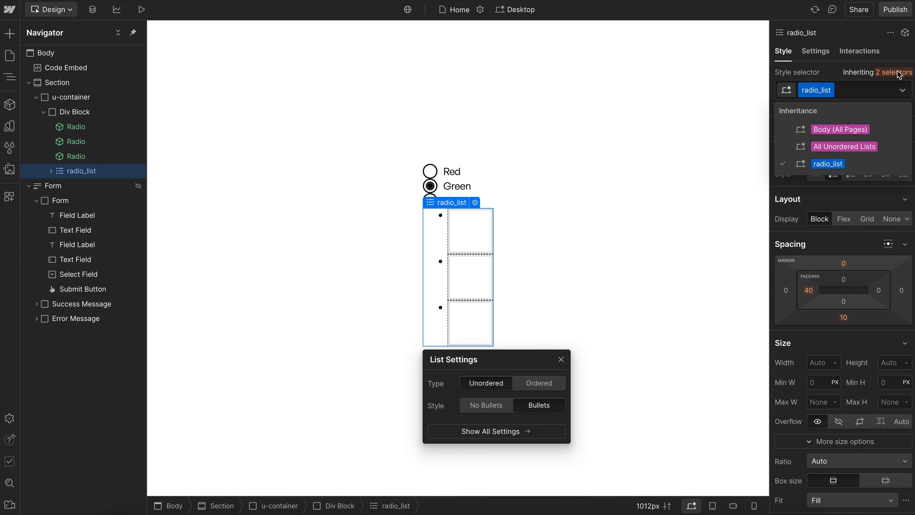
left_click(845, 147)
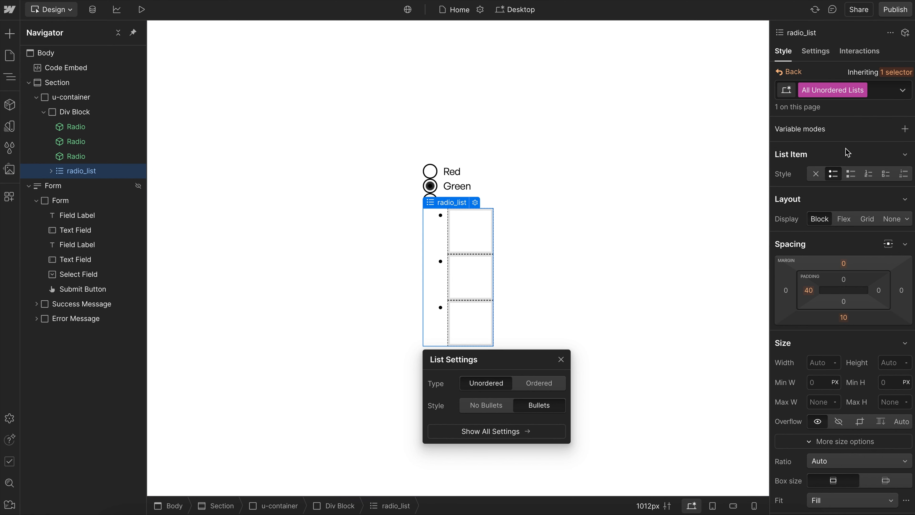
left_click(809, 290)
type("0")
key("Return")
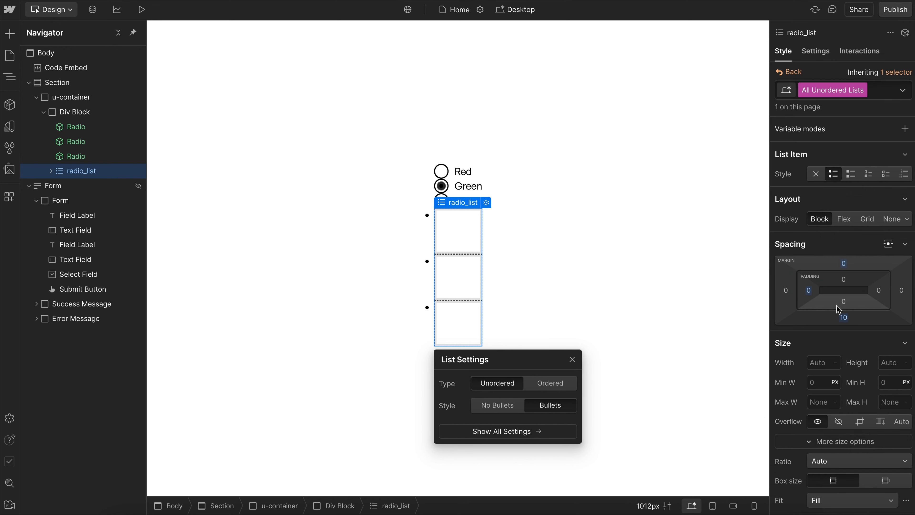
left_click(843, 318)
type("0")
key("Return")
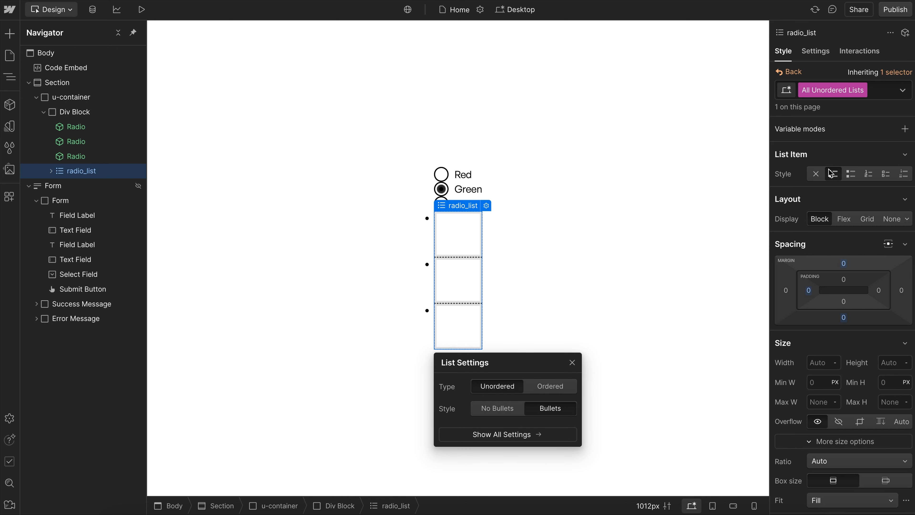
- Add a custom property list-style with the value "" to the All Unordered Lists tag
left_click(816, 175)
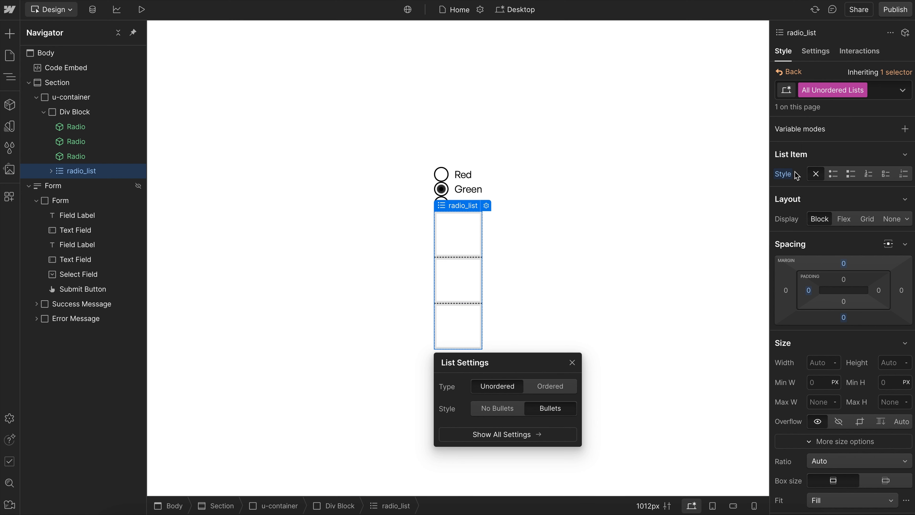
left_click(782, 175)
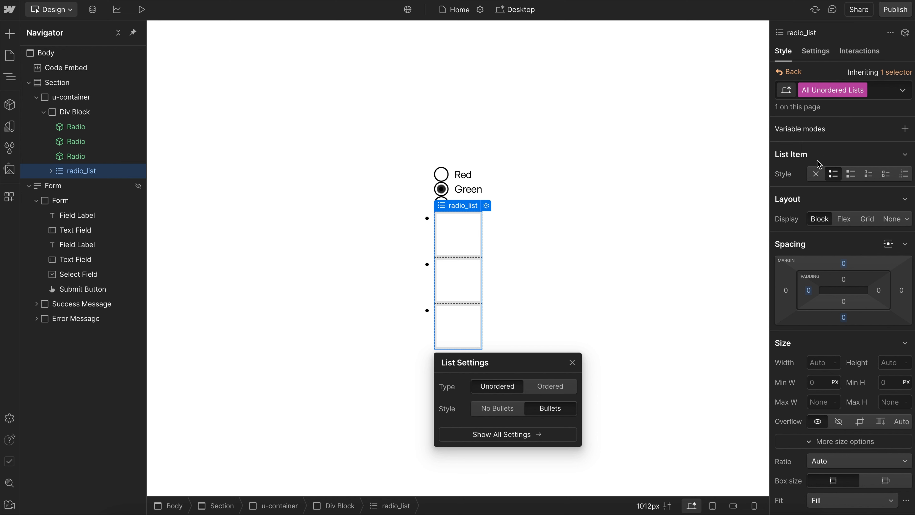
scroll(825, 230, "down", 10)
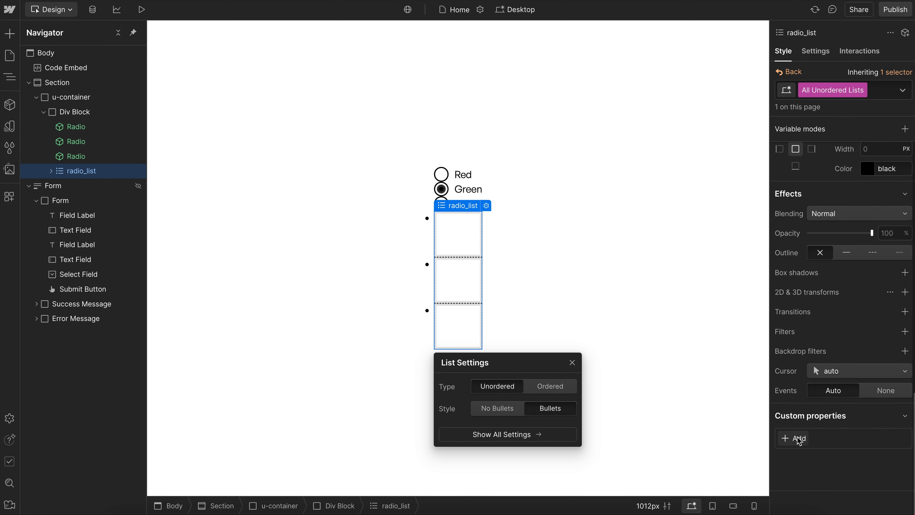
left_click(794, 438)
type("list-style")
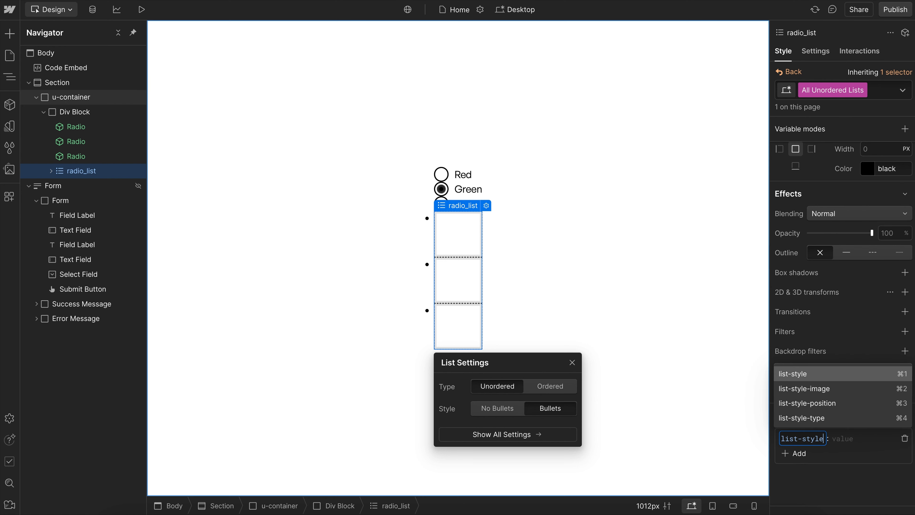
key("Return")
type("\"\"")
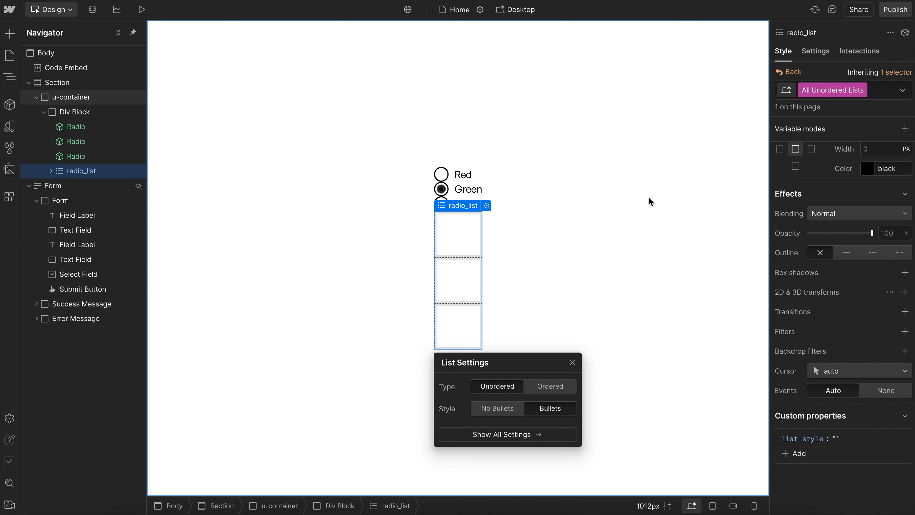
scroll(828, 247, "up", 10)
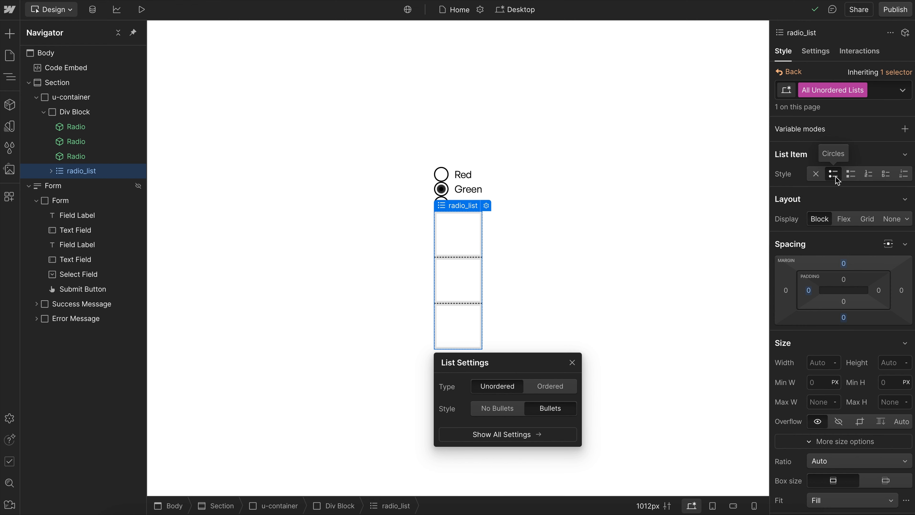
- Give the first List Item the class radio_item and move the Red Radio instance into it
left_click(457, 233)
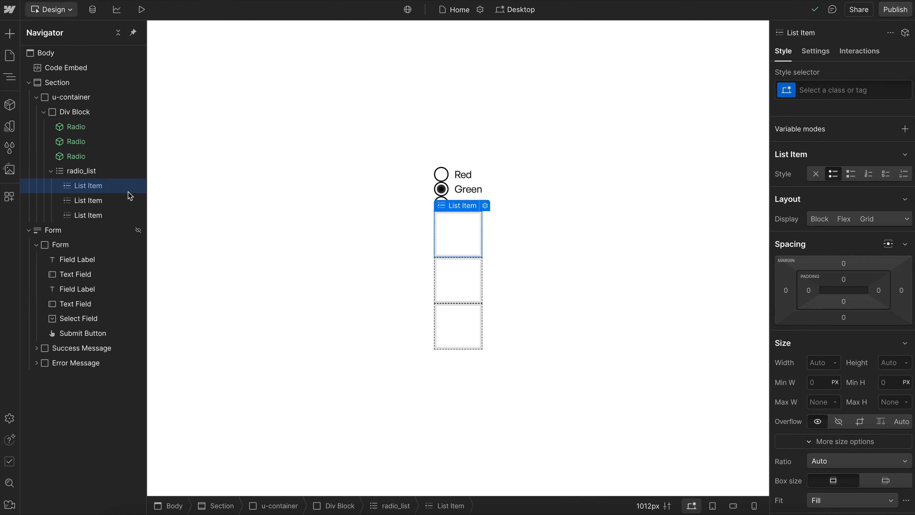
key("ctrl+Return")
type("radio_item")
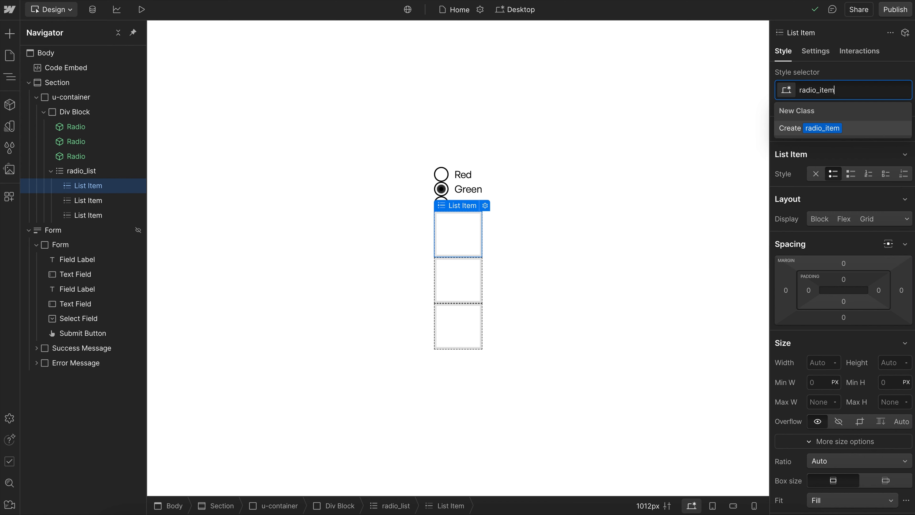
key("Return")
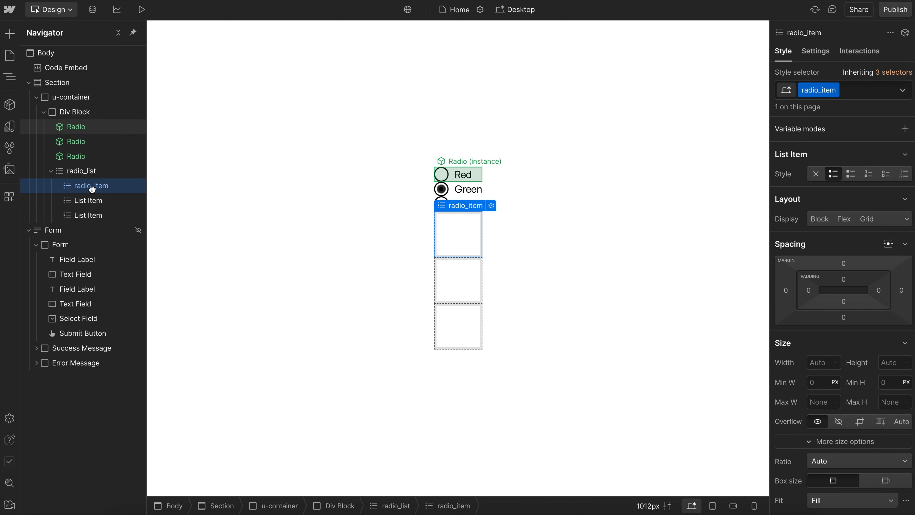
mouse_move(92, 189)
left_mouse_down()
mouse_move(72, 180)
mouse_move(97, 175)
left_mouse_up()
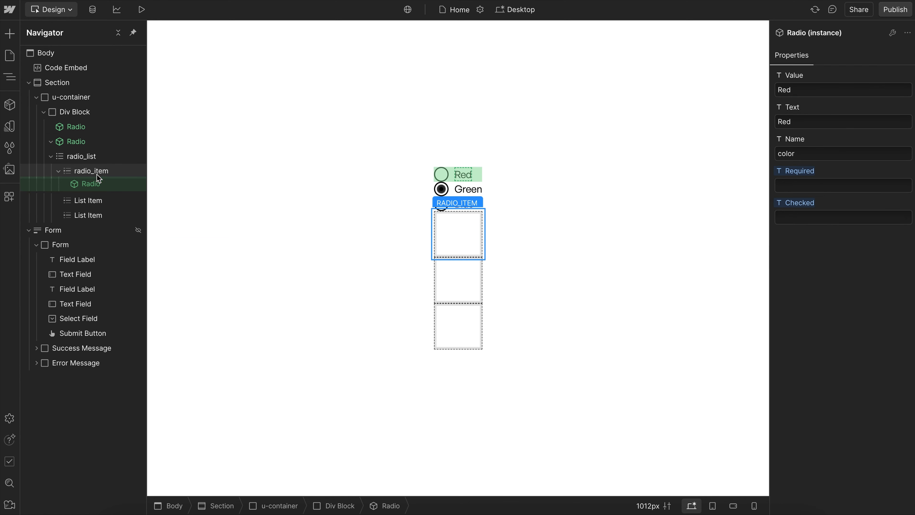
- Delete the two empty List Items and duplicate radio_item twice within radio_list
left_click(96, 200)
key("Delete")
key("Delete")
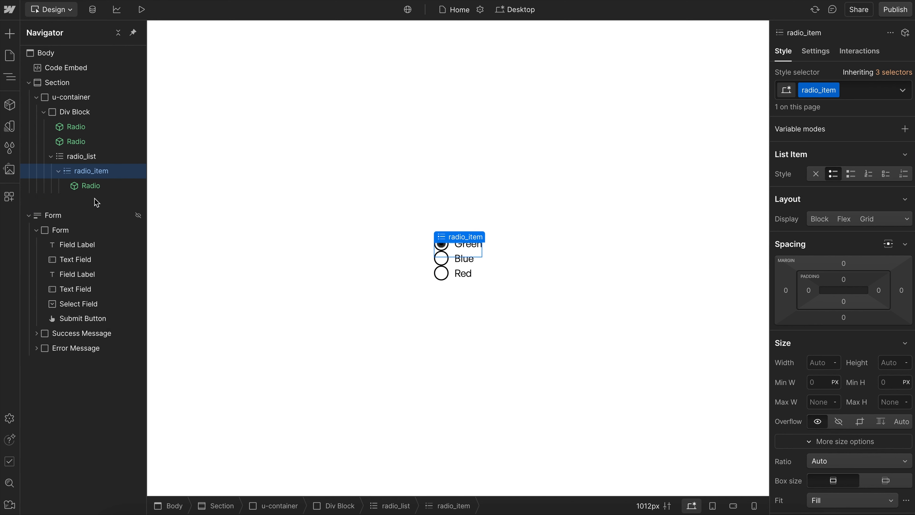
key("ctrl+d")
key("ctrl+d")
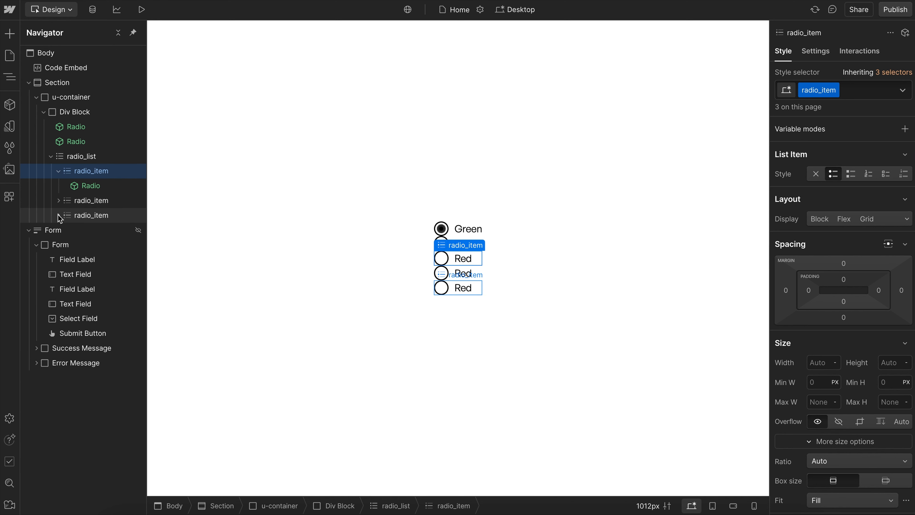
- Replace the Red Radio copies in the second and third radio_item with the Green and Blue Radio instances
left_click(58, 215)
left_click(59, 200)
left_click(92, 215)
key("Delete")
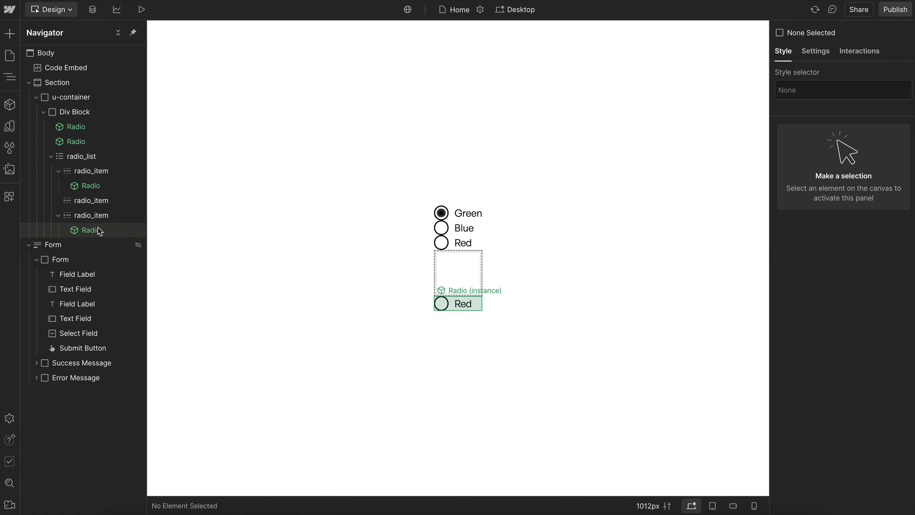
left_click(91, 230)
key("Delete")
left_click_drag(84, 129, 108, 196)
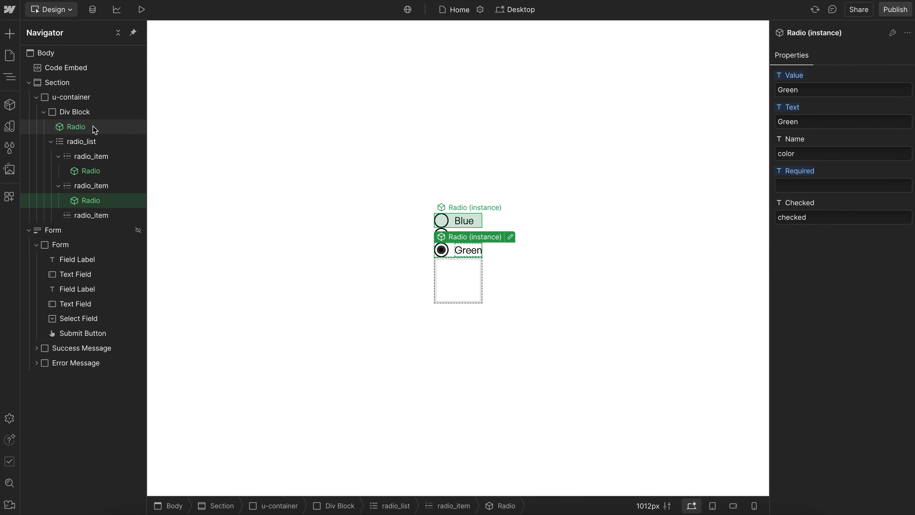
left_click_drag(112, 154, 112, 210)
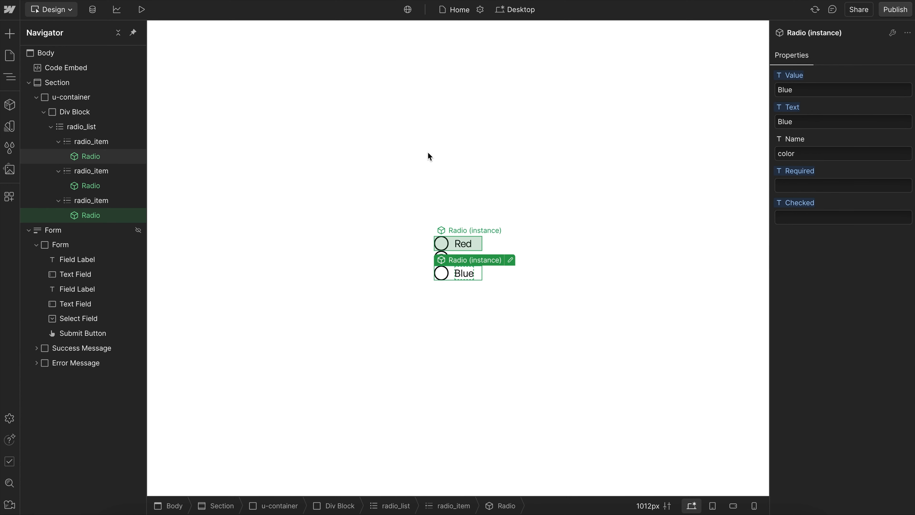
- Add a custom element with the tag fieldset to the Div Block and move radio_list inside it
left_click(49, 127)
left_click(83, 112)
key("ctrl+e")
type("cus")
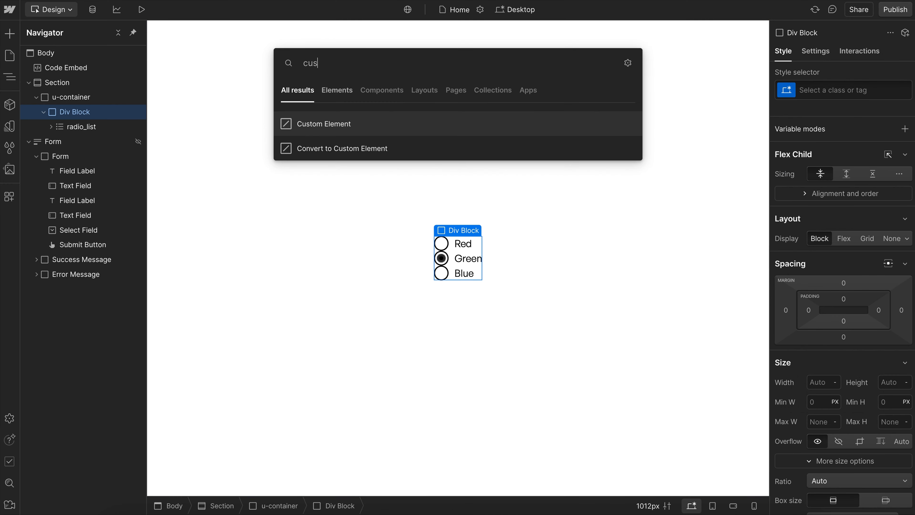
key("Return")
left_click(815, 51)
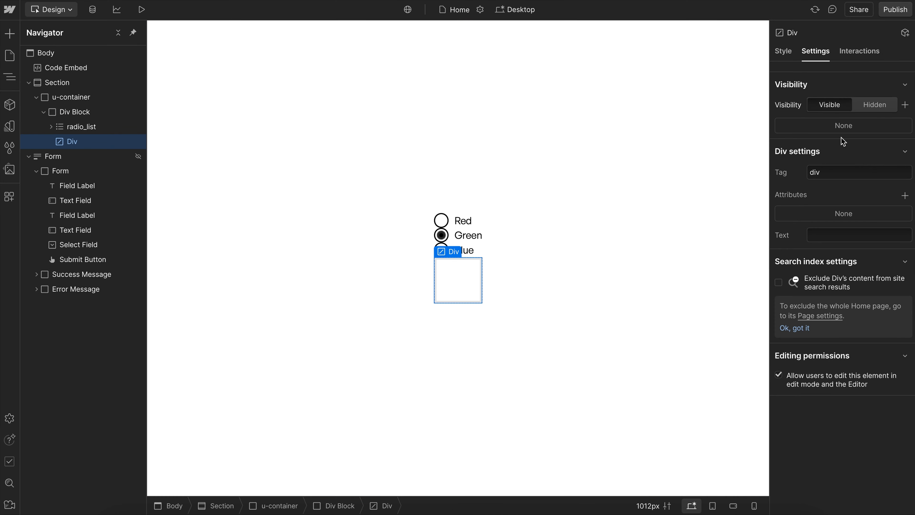
left_click(836, 176)
type("fields")
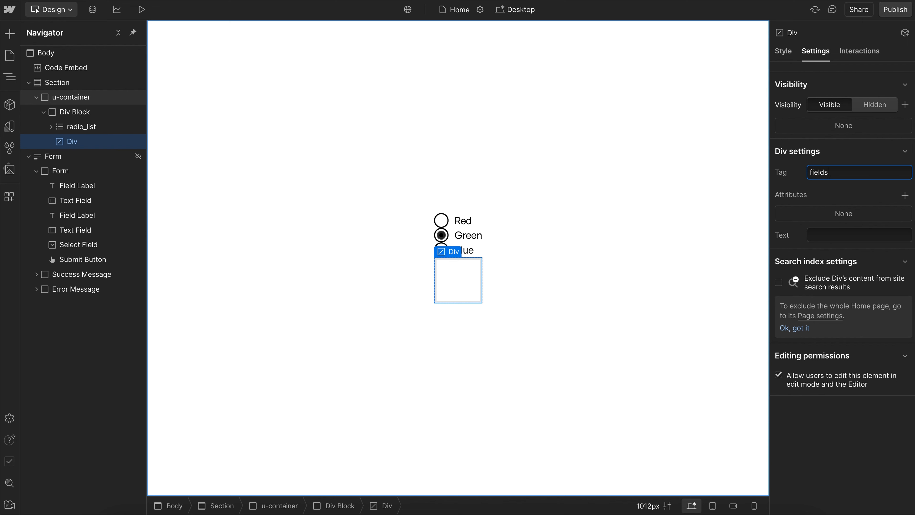
type("et")
key("Return")
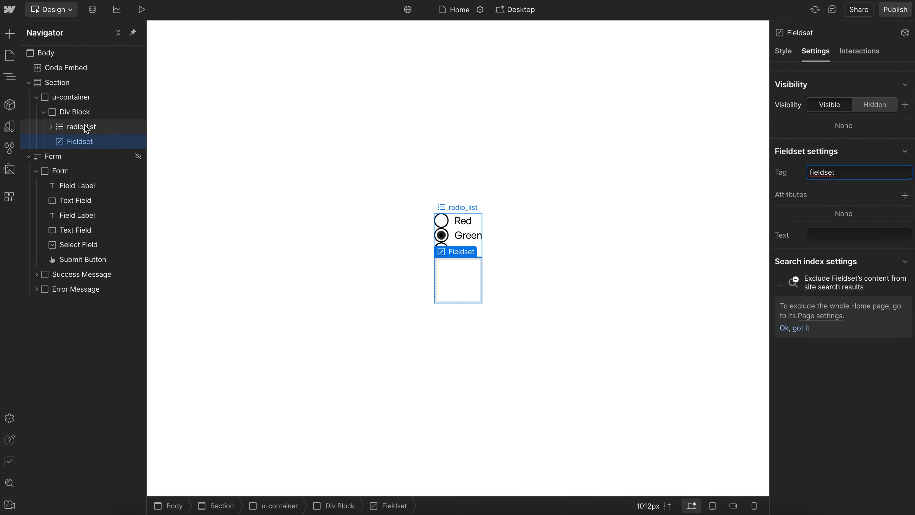
left_click_drag(84, 126, 98, 141)
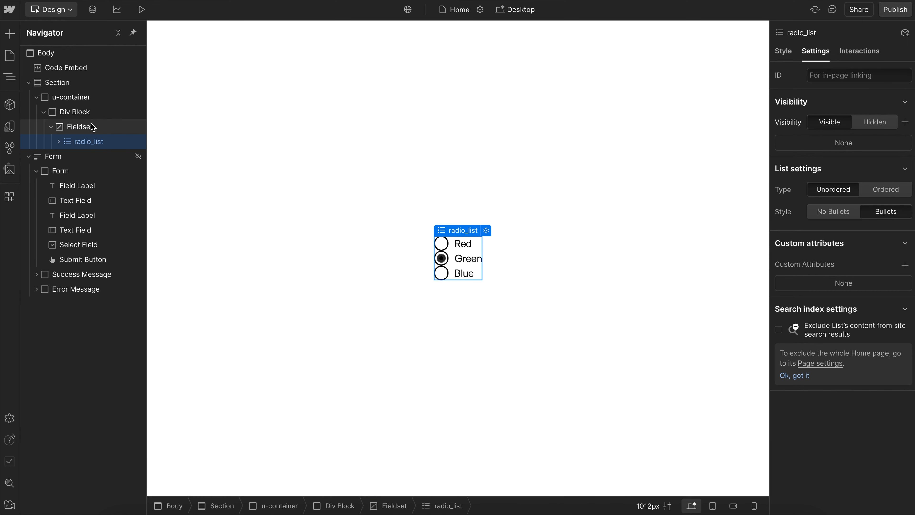
- Add a custom element with the tag legend inside the Fieldset
left_click(92, 127)
key("ctrl+e")
type("cus")
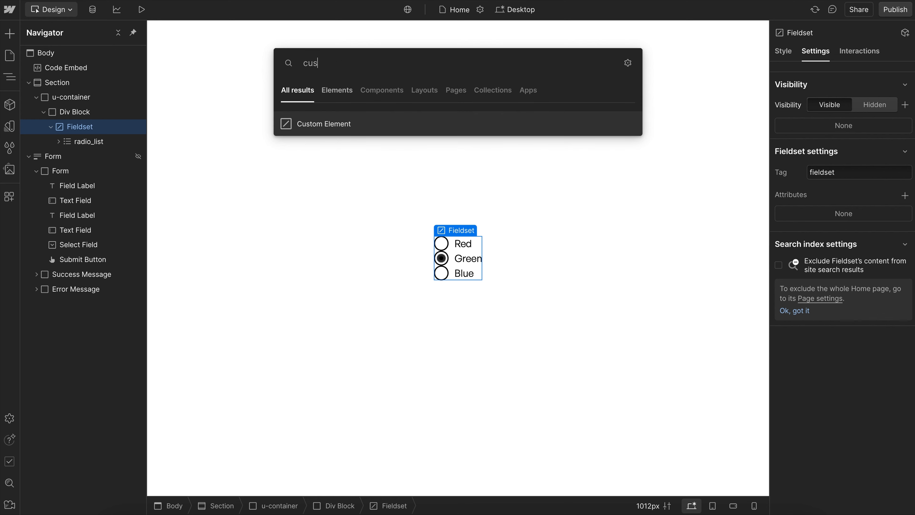
key("Return")
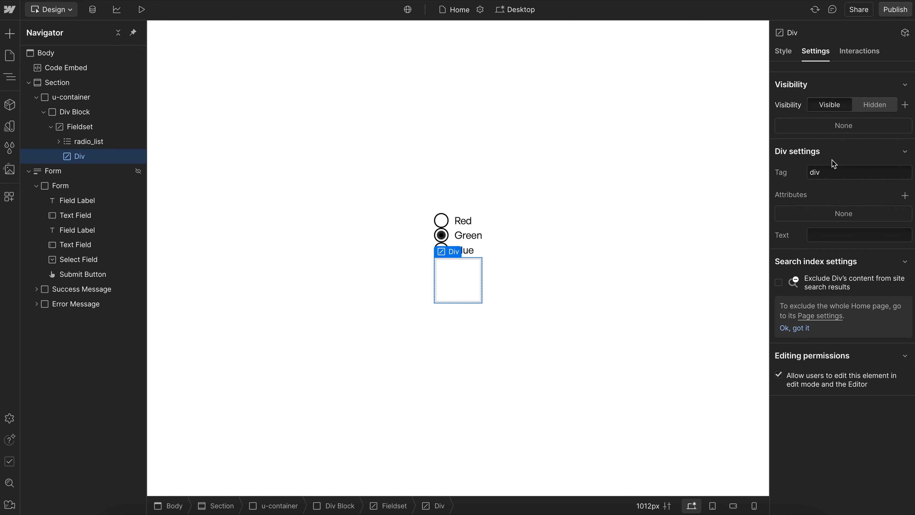
left_click(860, 175)
type("legend")
key("Return")
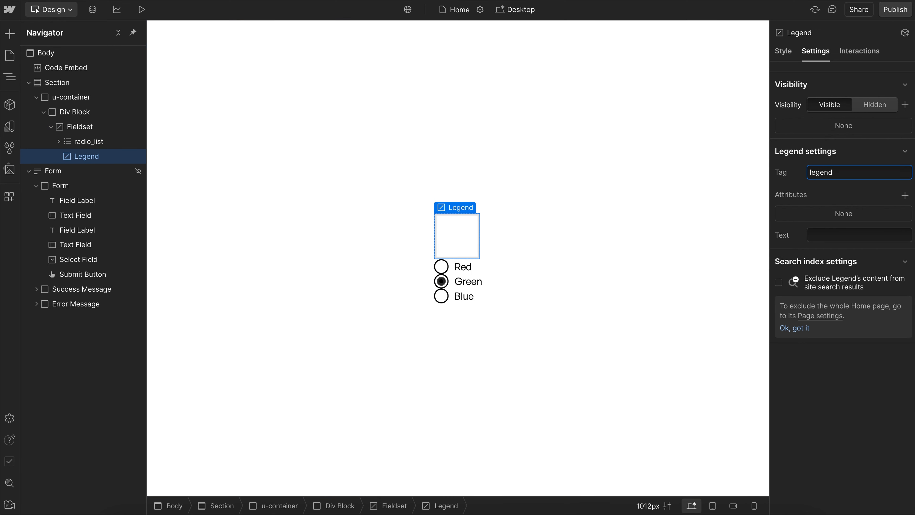
- Set the Legend's text to "Choose a color" and move it above radio_list within the Fieldset
left_click(833, 238)
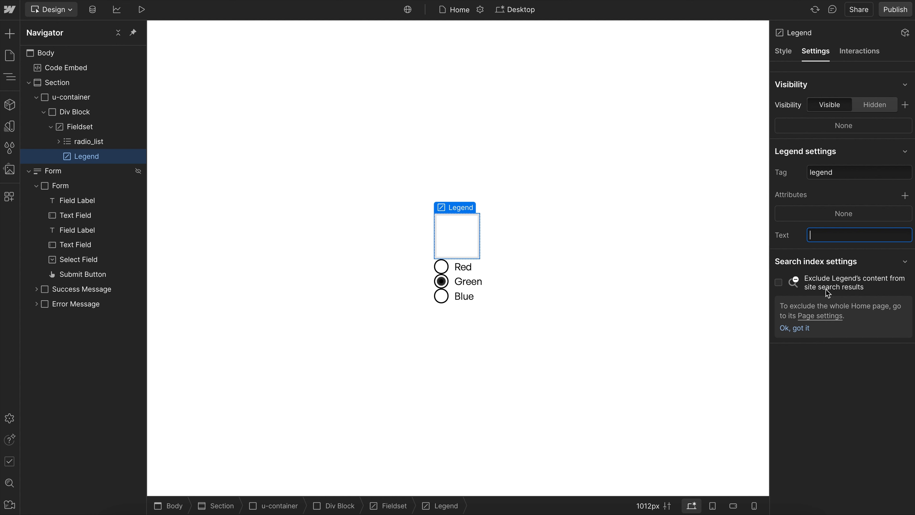
type("Cho")
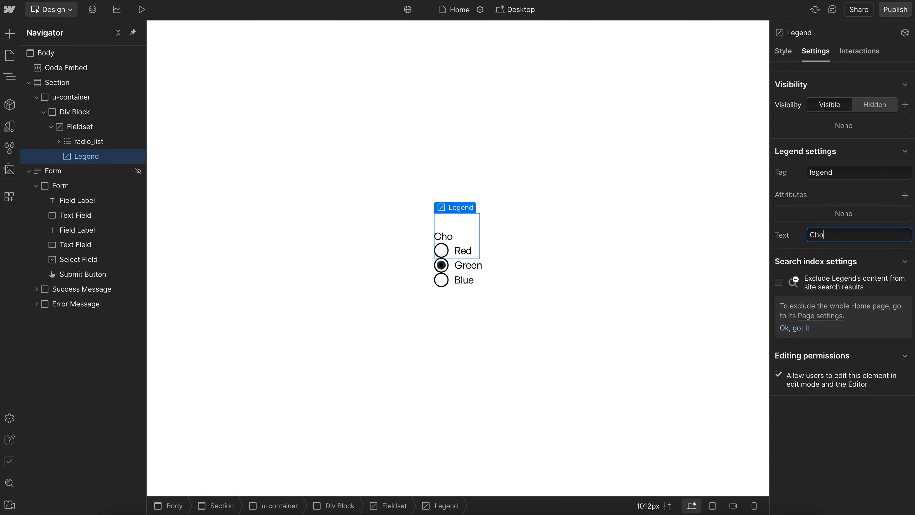
type("ose a color")
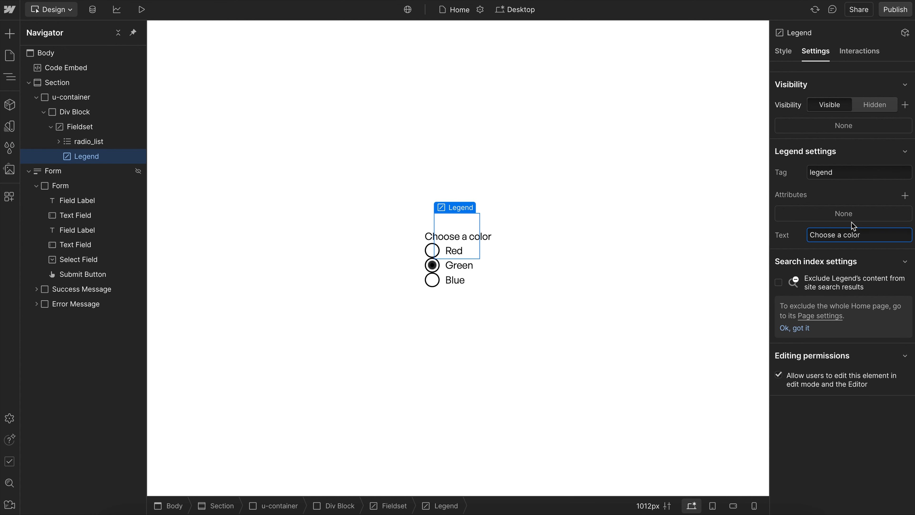
left_click_drag(92, 156, 96, 139)
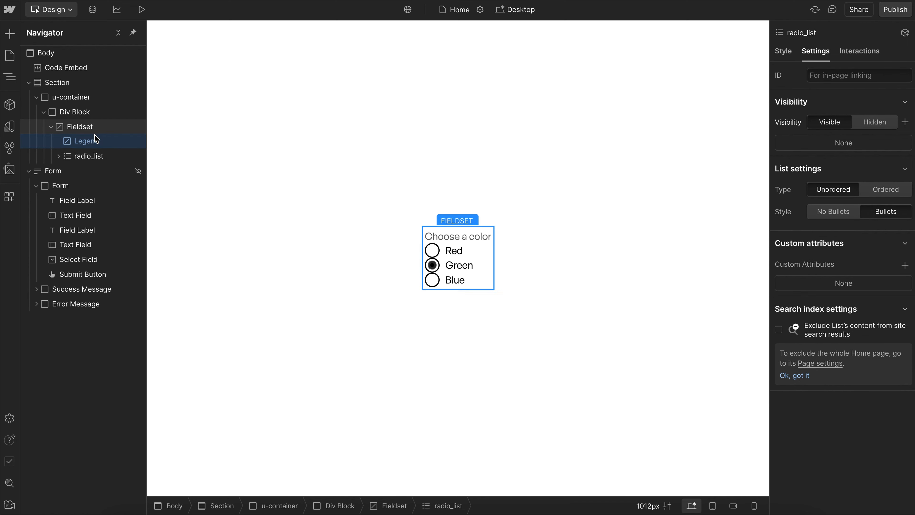
- Give the Fieldset the class radio_fieldset
left_click(95, 127)
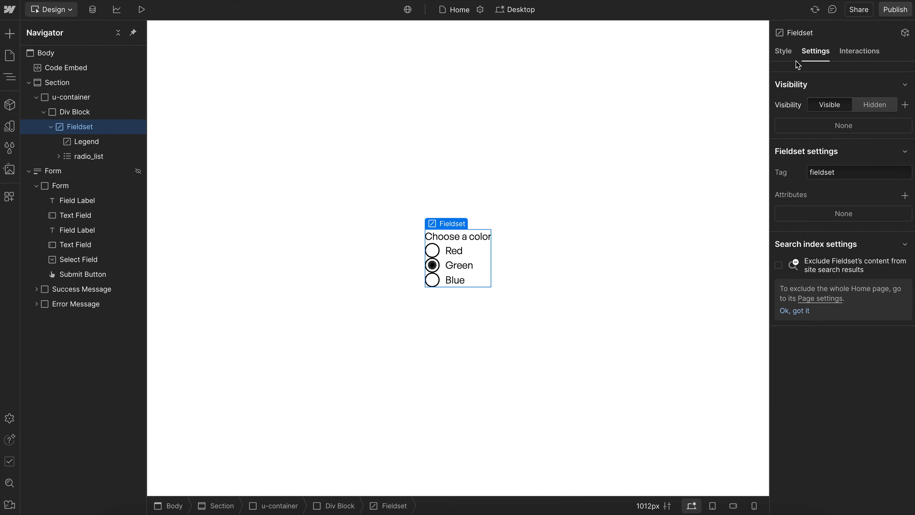
key("s")
left_click(840, 92)
type("radio")
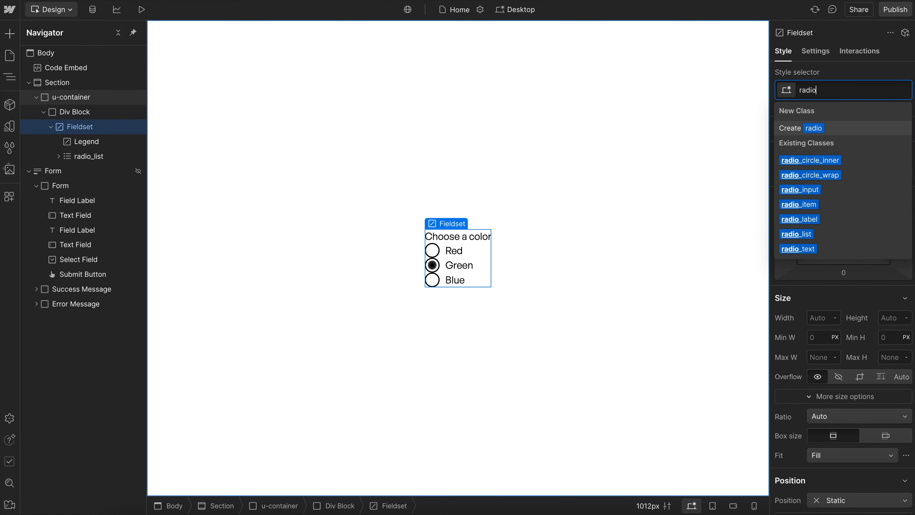
type("_fieldset")
key("Return")
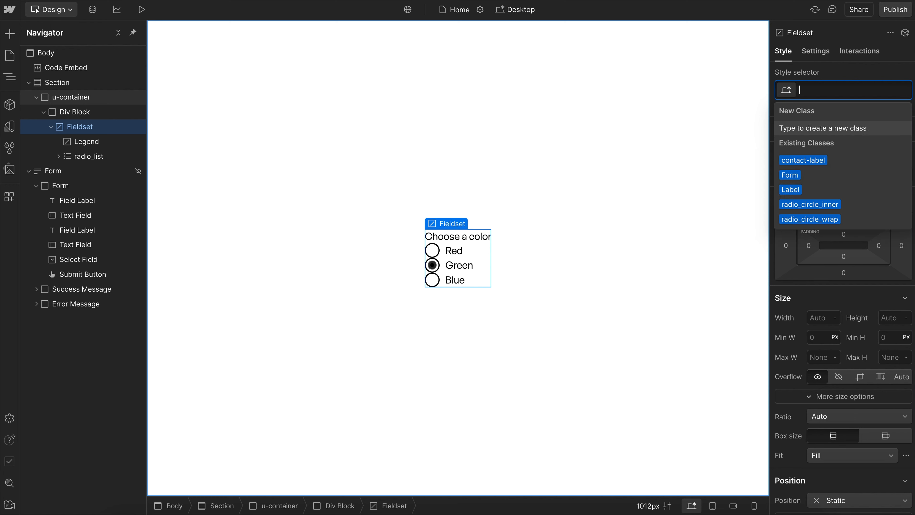
- Give the Legend the class radio_legend
left_click(94, 143)
left_click(820, 93)
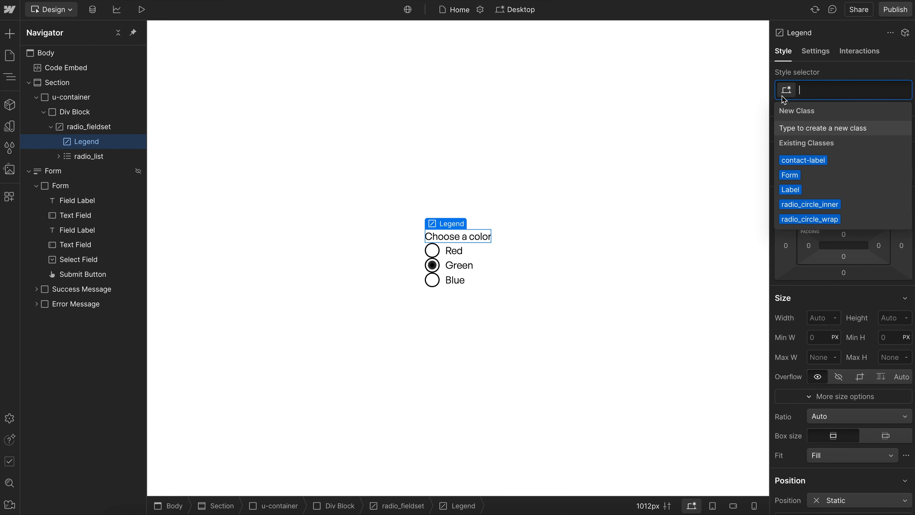
type("radio_leg")
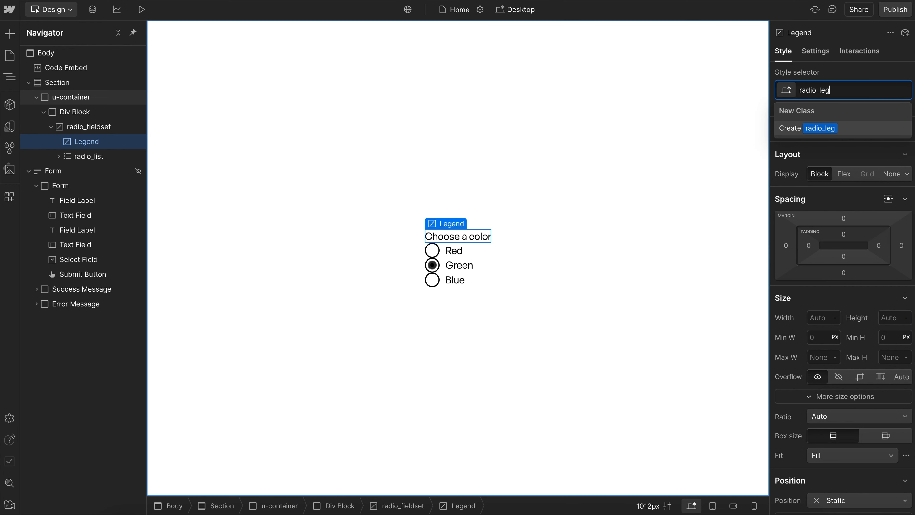
type("end")
key("Return")
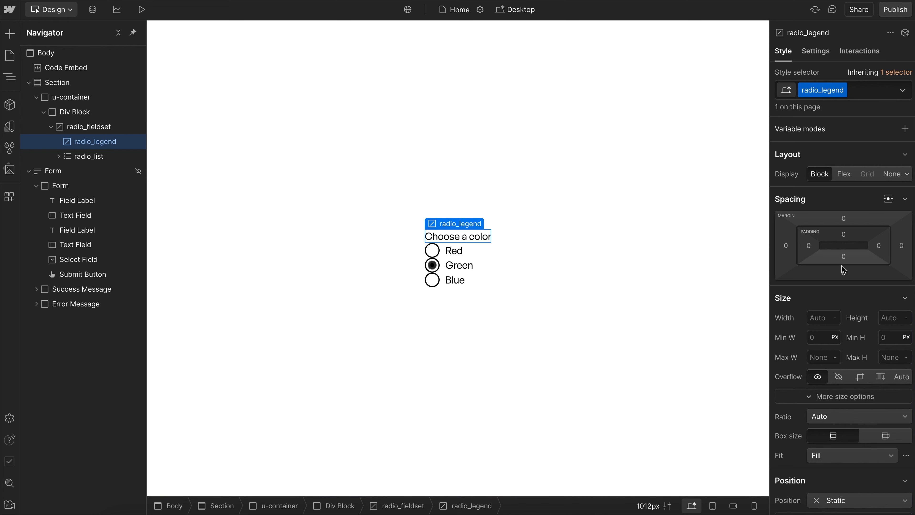
- Give radio_legend a bottom margin, trying 1rem first and reducing it to 0.7rem
left_click(843, 273)
type("1rem")
key("Return")
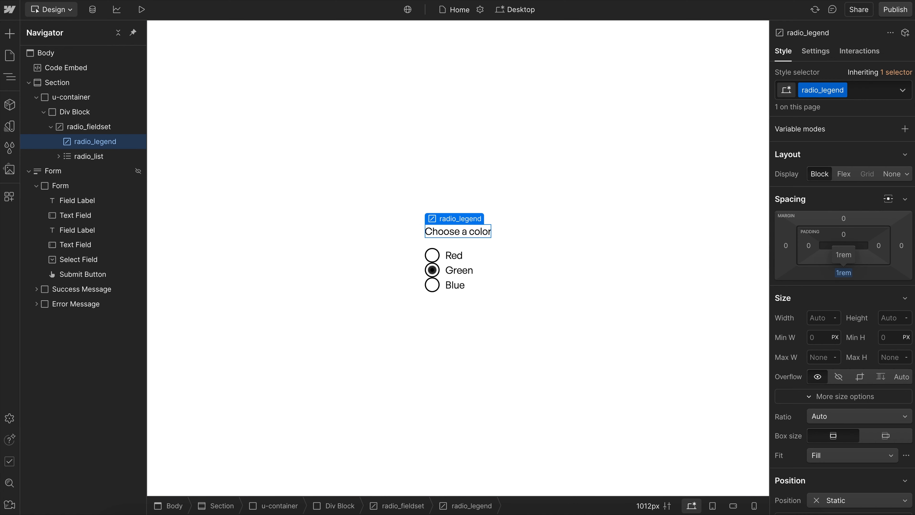
left_click(844, 272)
key("alt+Down")
key("alt+Down")
key("alt+Down")
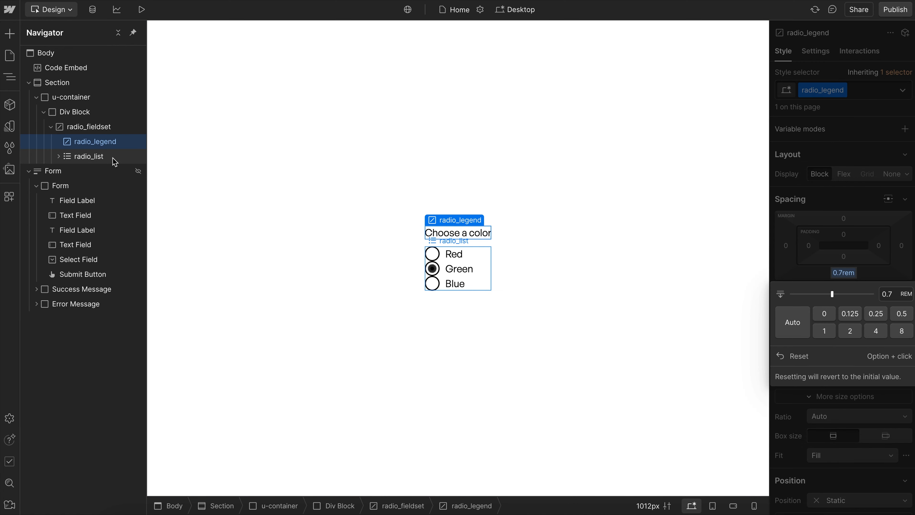
- Lay out radio_list as a Flex container aligned Left and Center with a 1rem gap
left_click(116, 162)
left_click(844, 219)
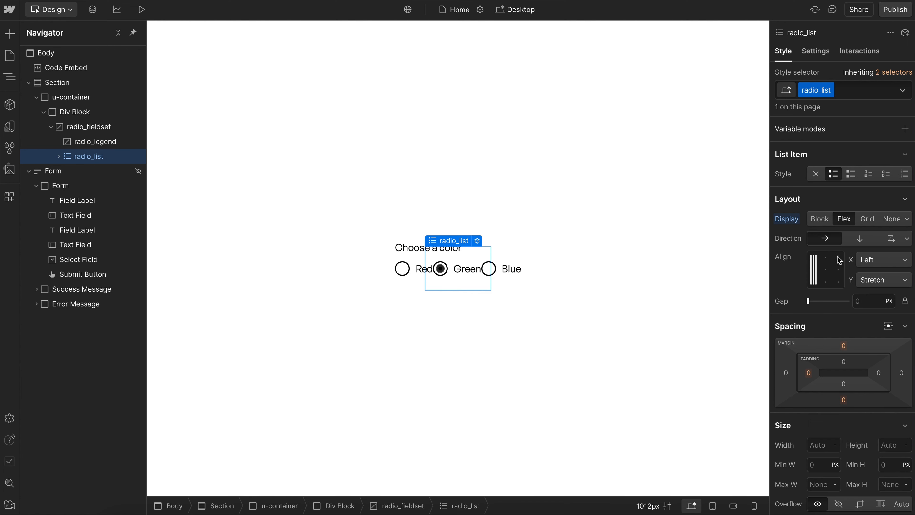
left_click(814, 270)
left_click(871, 301)
type("1rem")
key("Return")
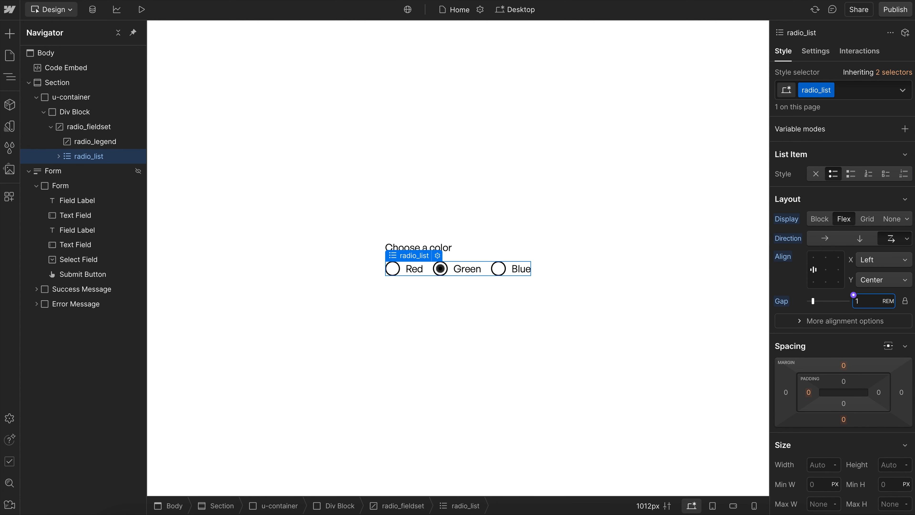
left_click(496, 287)
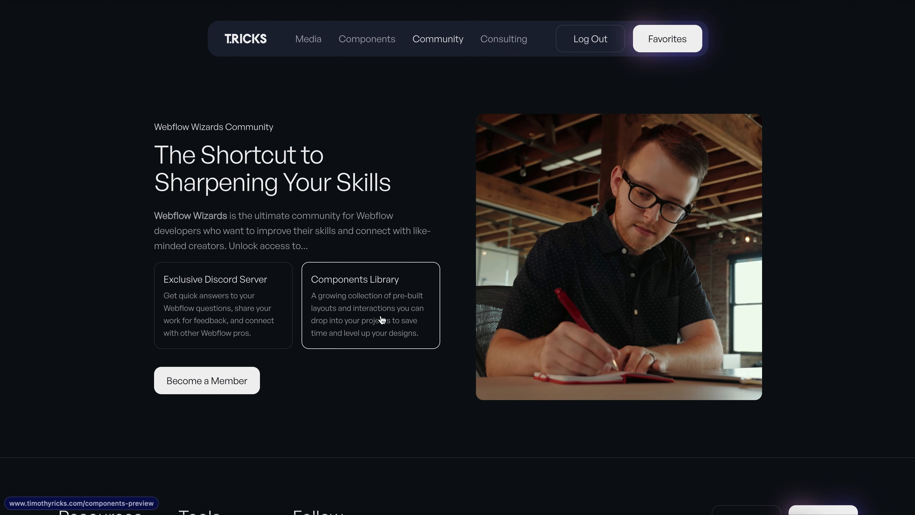
- Open the T.RICKS Components Library and copy the Floating Label component with the class name contact-form
left_click(383, 319)
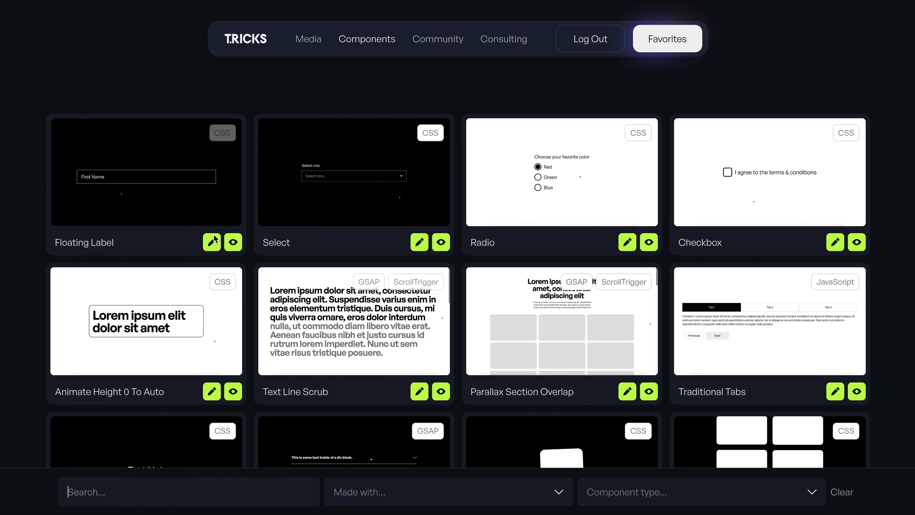
left_click(213, 242)
type("contact-form")
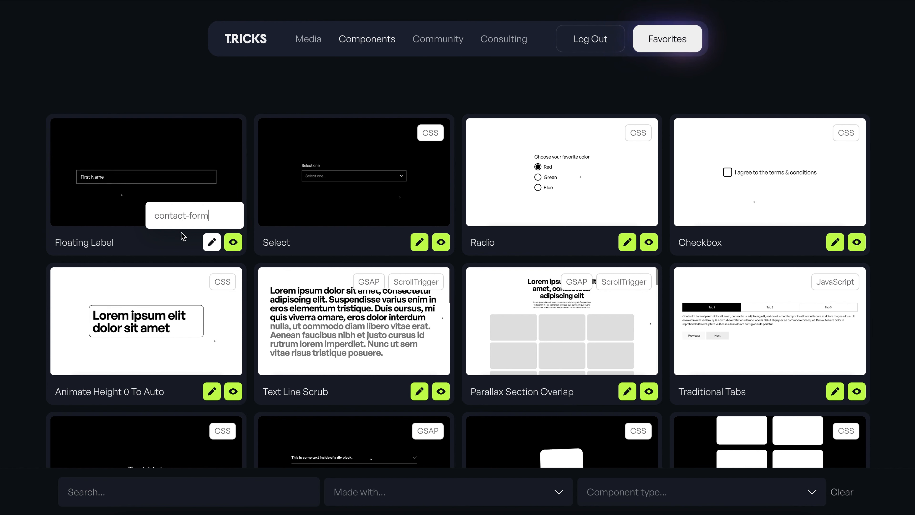
key("Return")
- Switch to the Webflow project and paste the copied Floating Label component into the empty Form
mouse_move(19, 88)
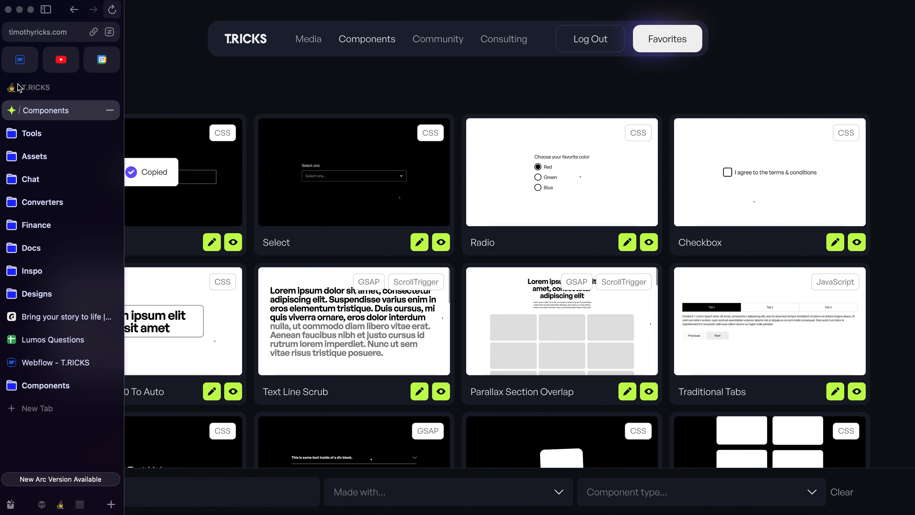
left_click(22, 64)
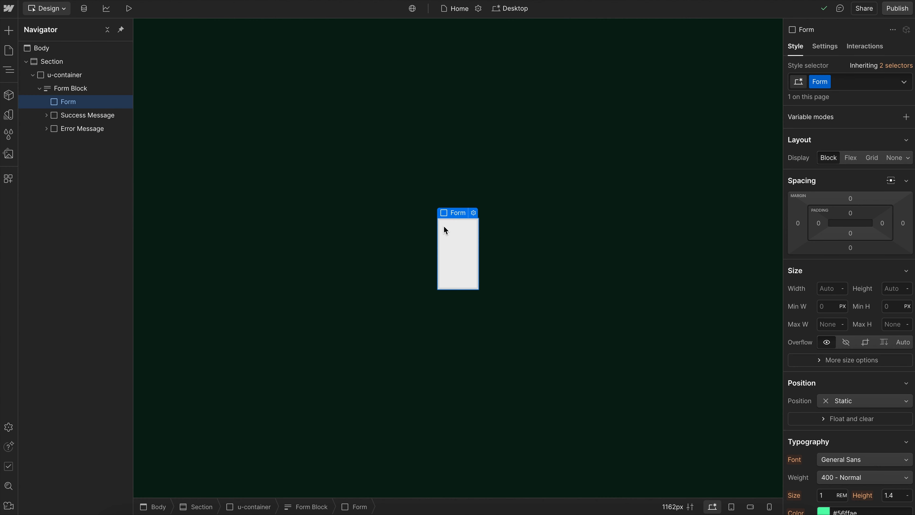
key("super+v")
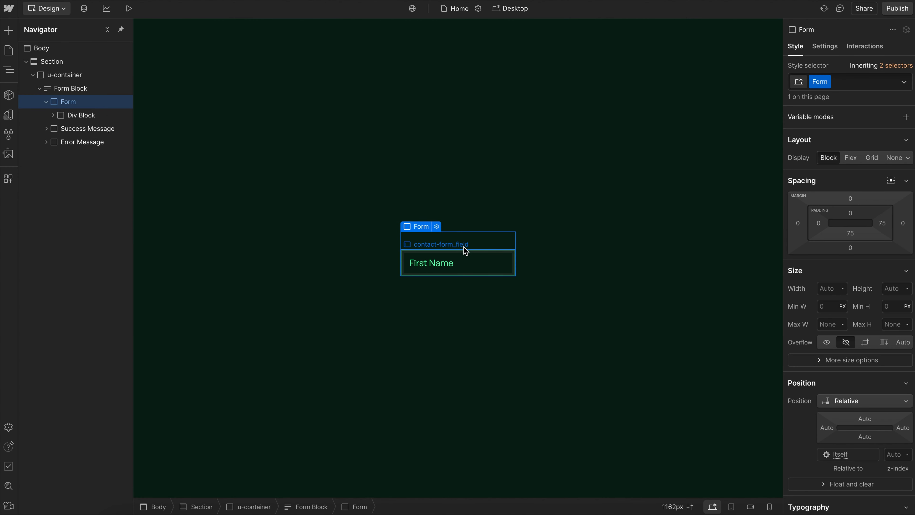
- Preview the page and test the First Name field's floating label empty and filled, then select contact-form_field back in the designer
left_click(129, 8)
left_click(449, 270)
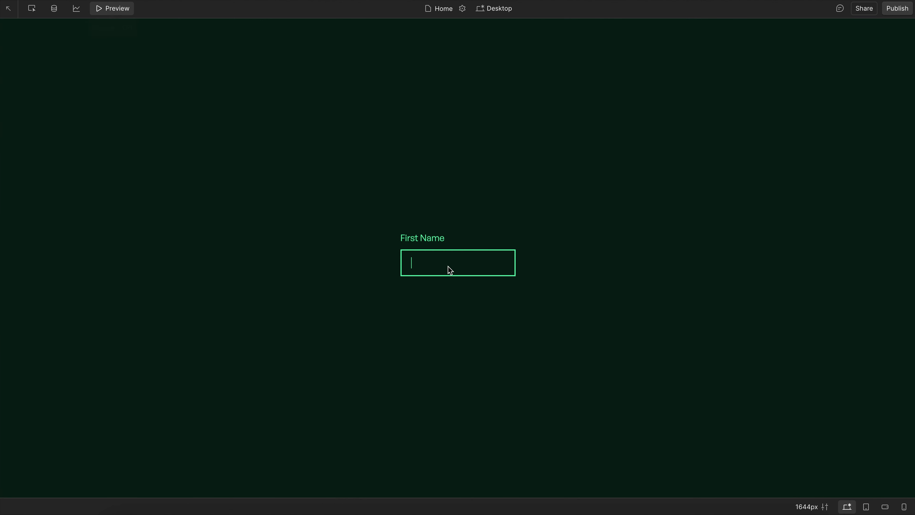
left_click(486, 305)
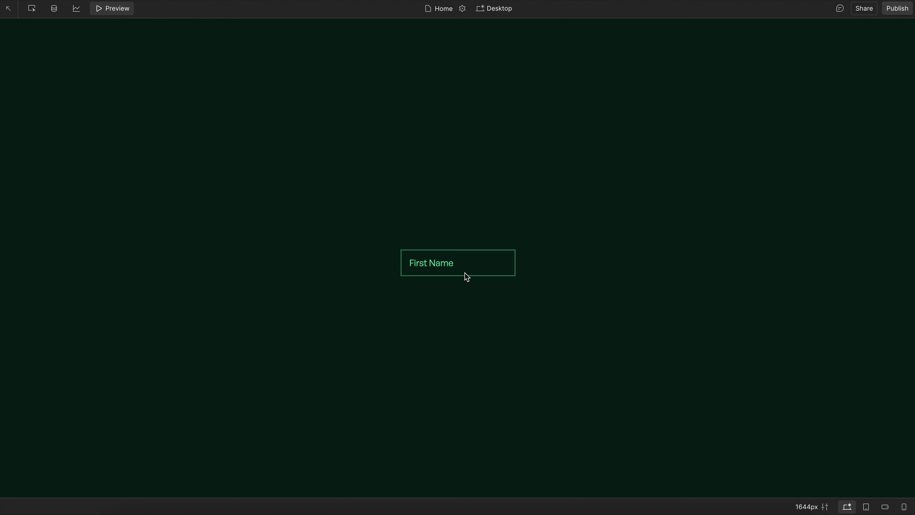
left_click(468, 272)
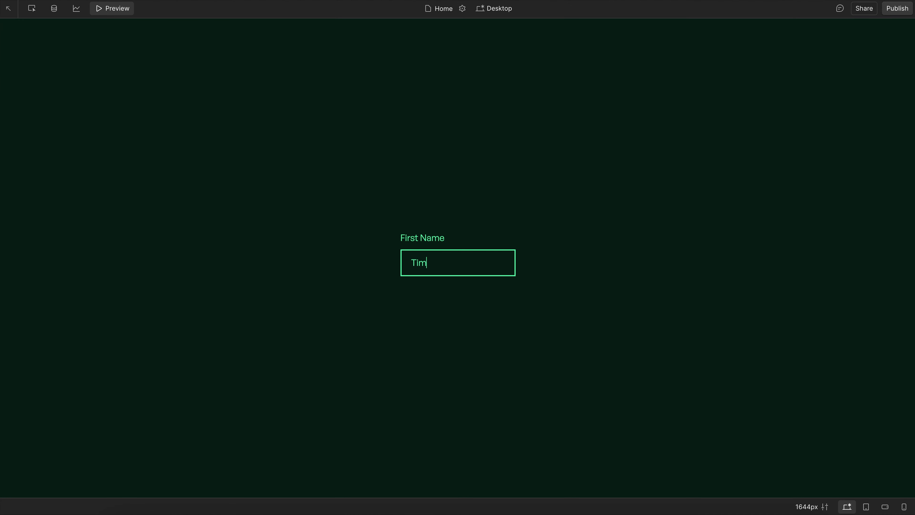
left_click(463, 313)
left_click_drag(453, 262, 347, 247)
key("BackSpace")
left_click(347, 247)
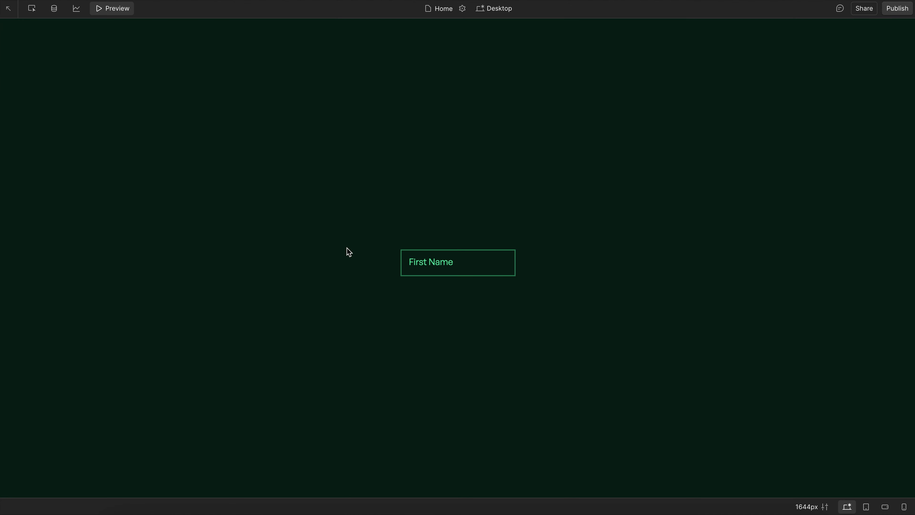
left_click(122, 7)
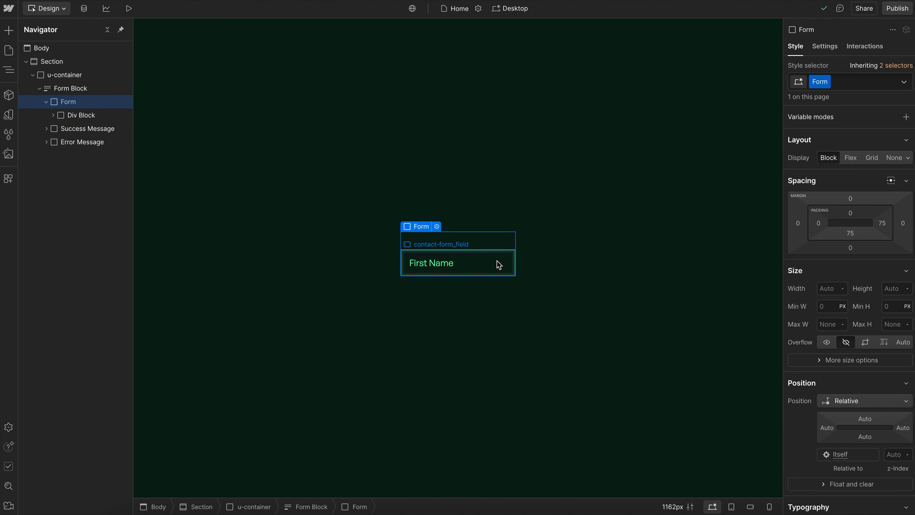
left_click(479, 263)
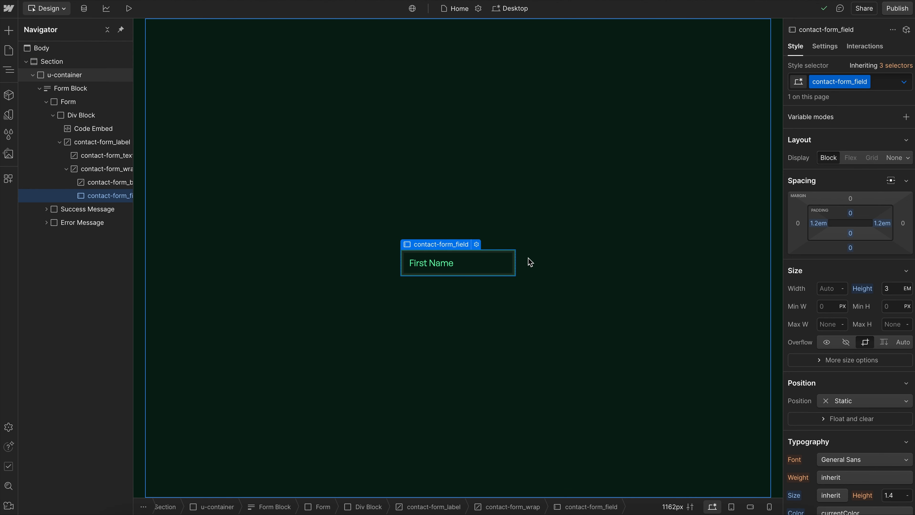
- Switch to the T.RICKS components library and read through the details page of the Checkbox component
mouse_move(2, 111)
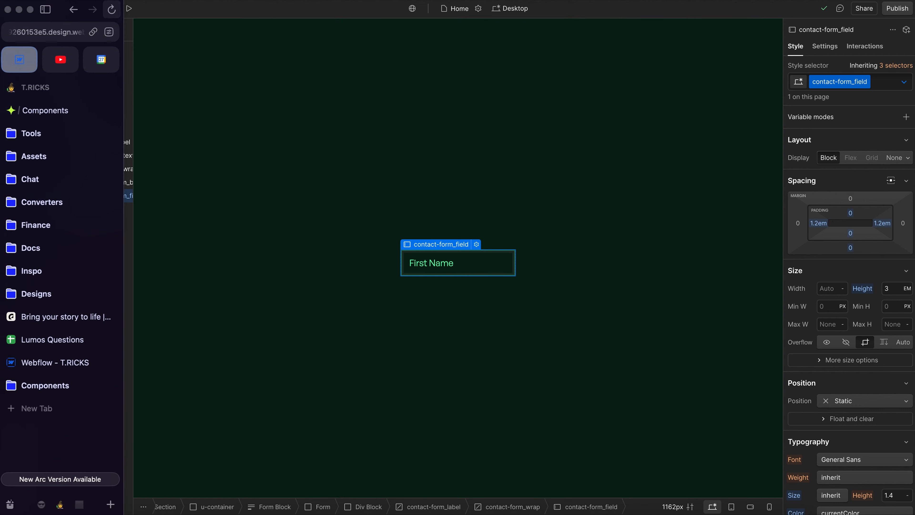
left_click(66, 111)
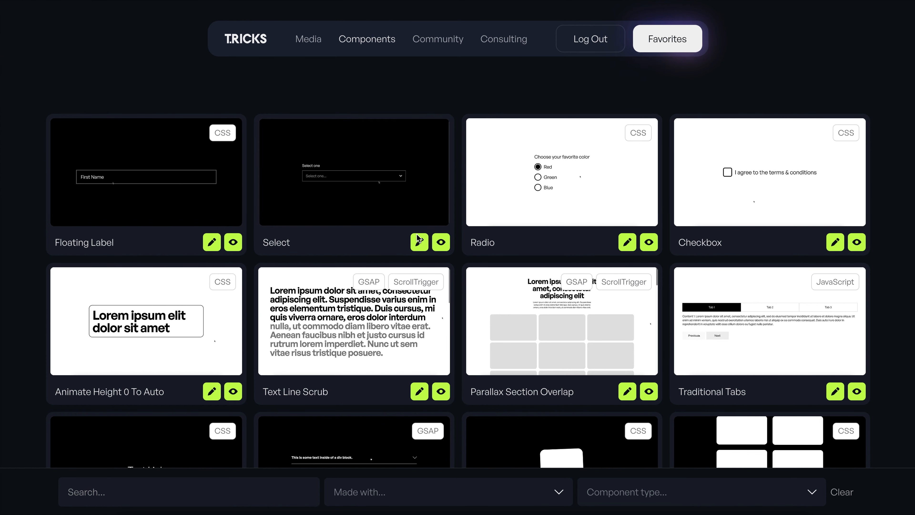
left_click(858, 246)
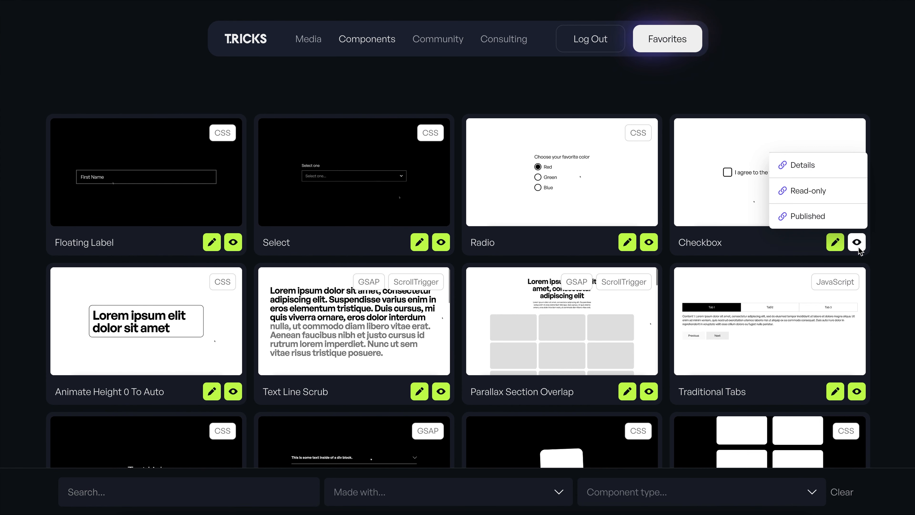
left_click(803, 166)
scroll(804, 310, "down", 10)
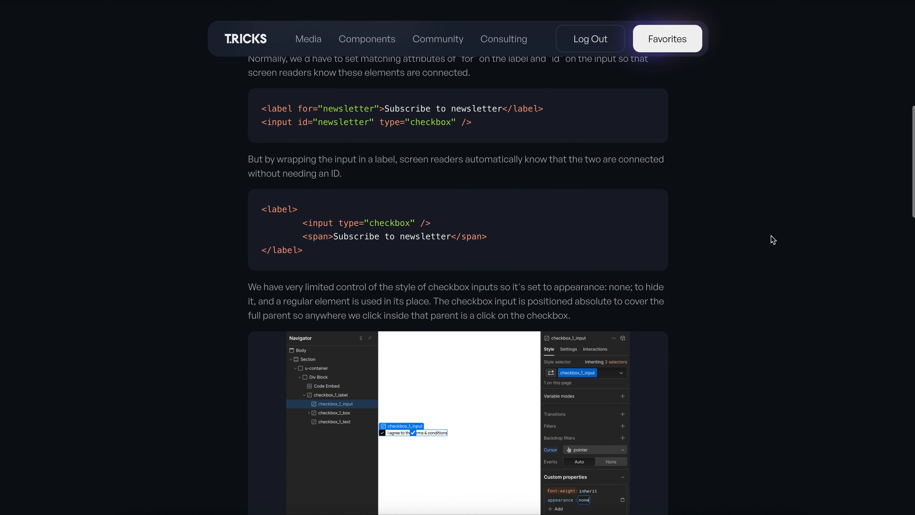
scroll(680, 261, "down", 5)
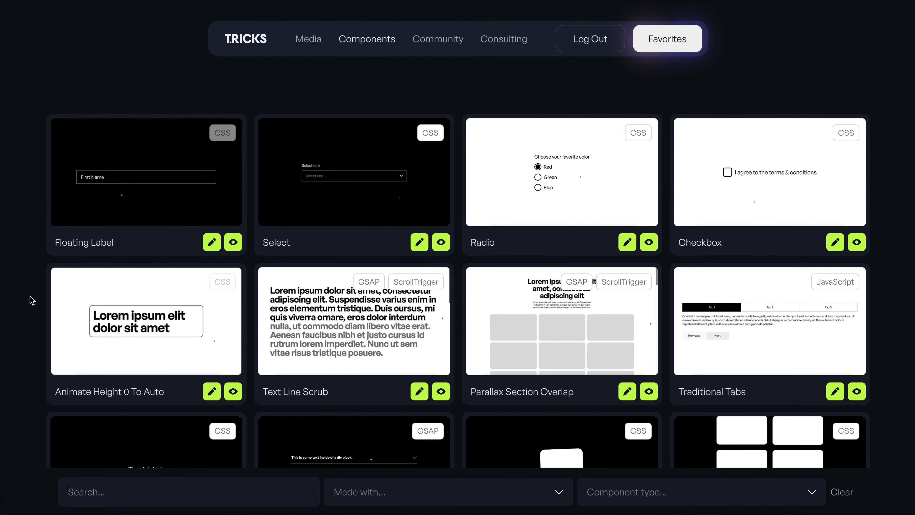
- Open the class name entry for copying the Animate Height 0 To Auto component
scroll(32, 300, "down", 1)
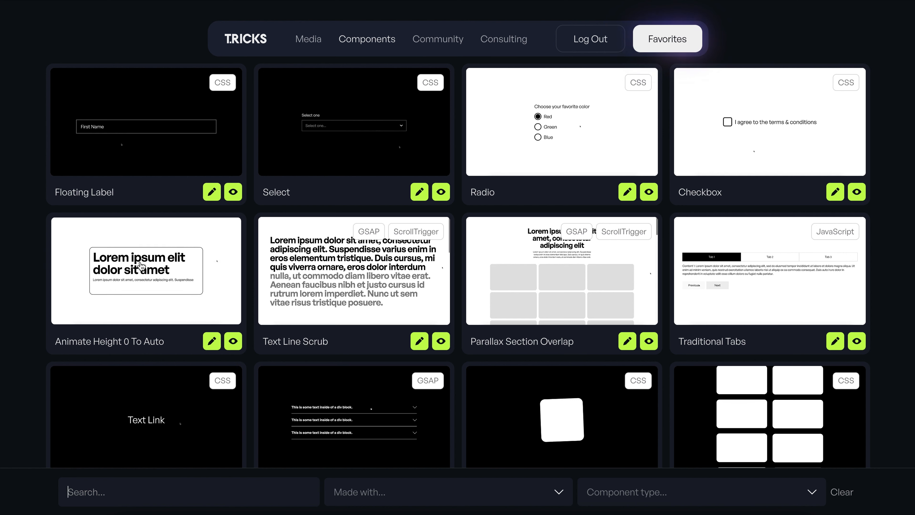
left_click(212, 340)
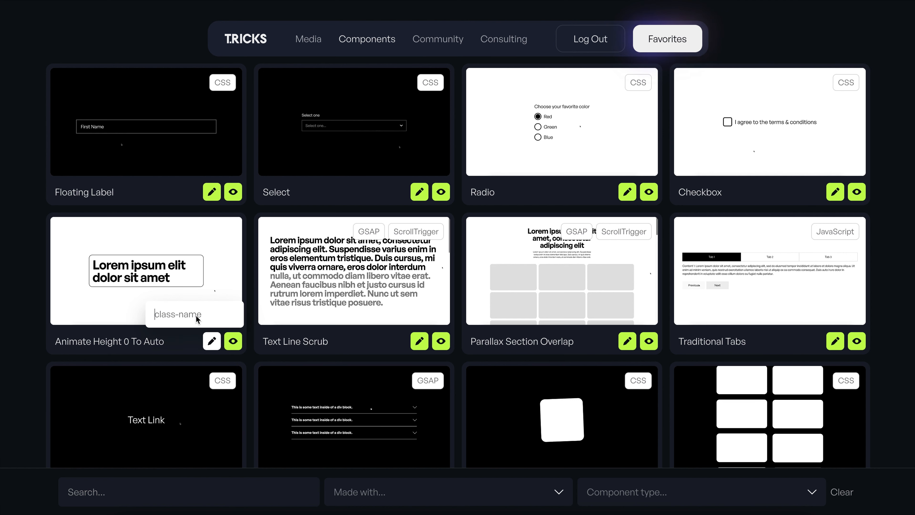